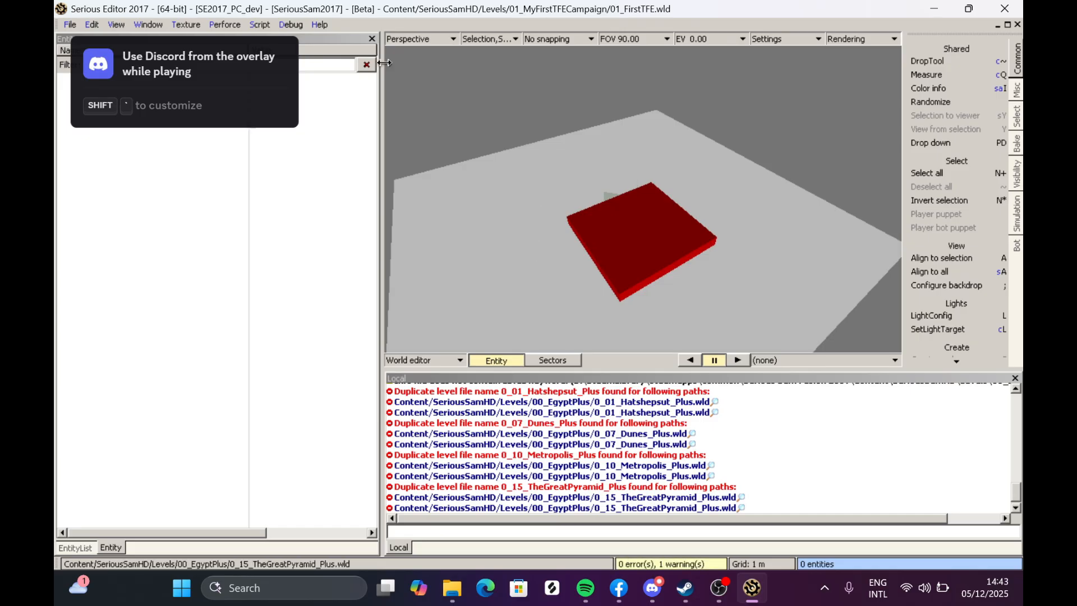
Close the Entity panel and the 01_FirstTFE world, and exit the editor
{"action": "left_click", "coordinate": [372, 38]}
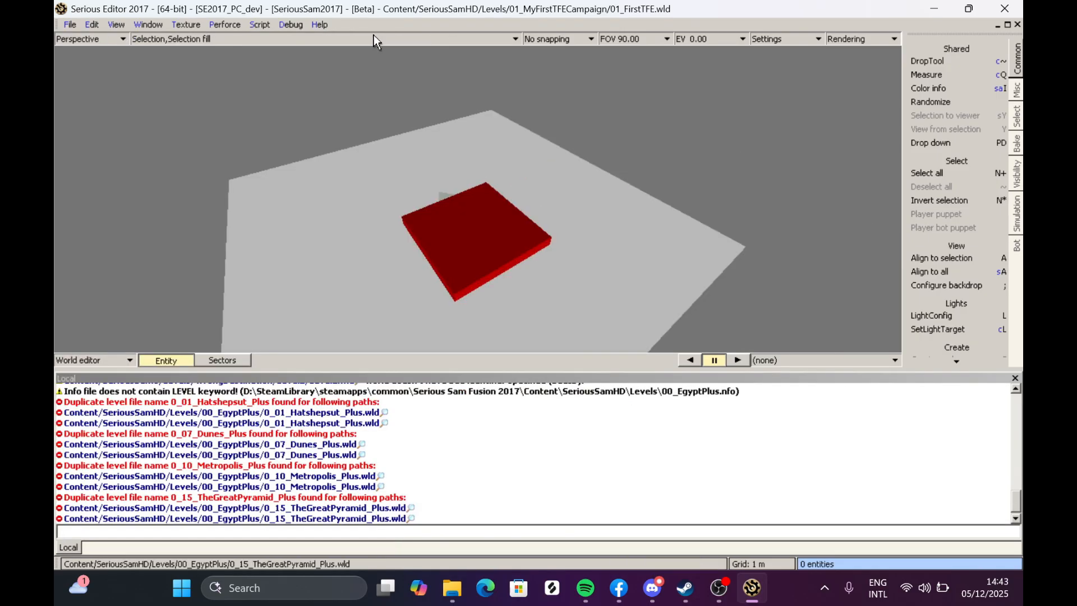
{"action": "left_click", "coordinate": [1016, 27]}
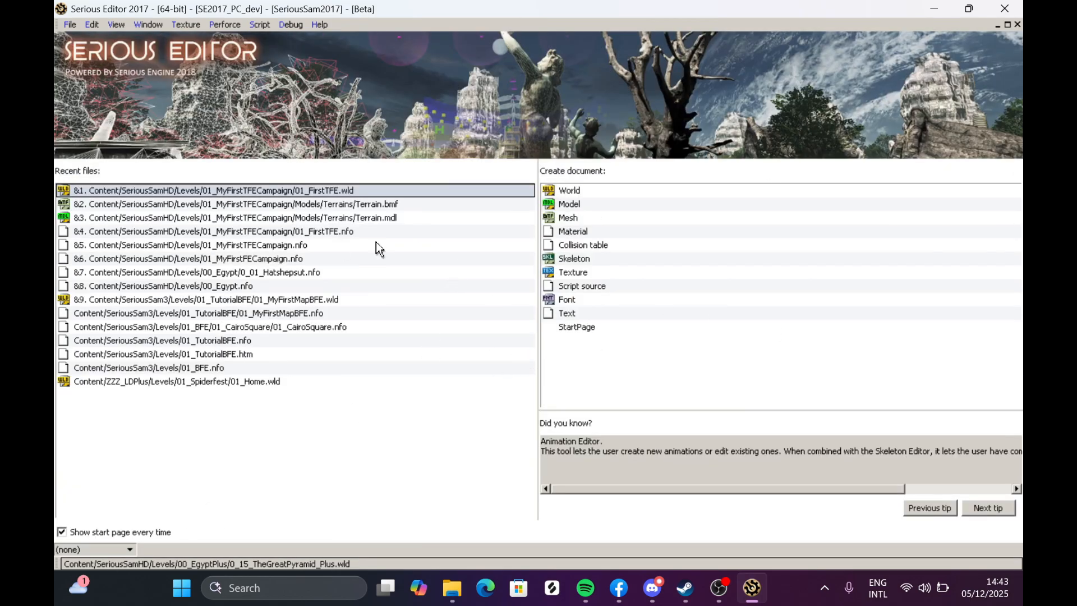
{"action": "left_click", "coordinate": [1004, 8]}
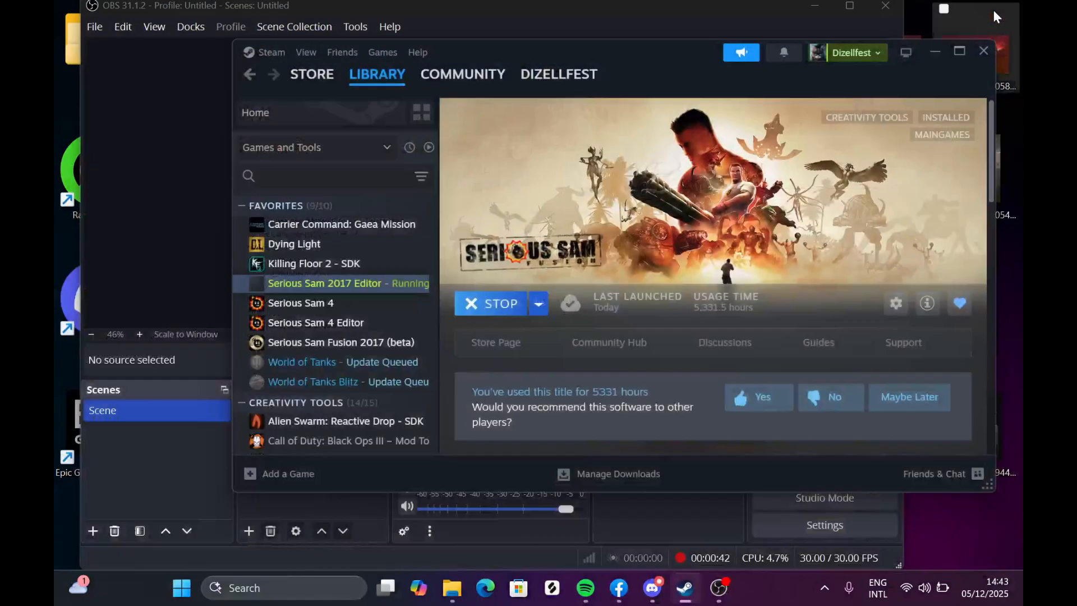
Open a new File Explorer window and browse to the Serious Sam Fusion 2017 folder under Program Files (x86)\Steam\steamapps\common on drive C
{"action": "middle_click", "coordinate": [484, 597]}
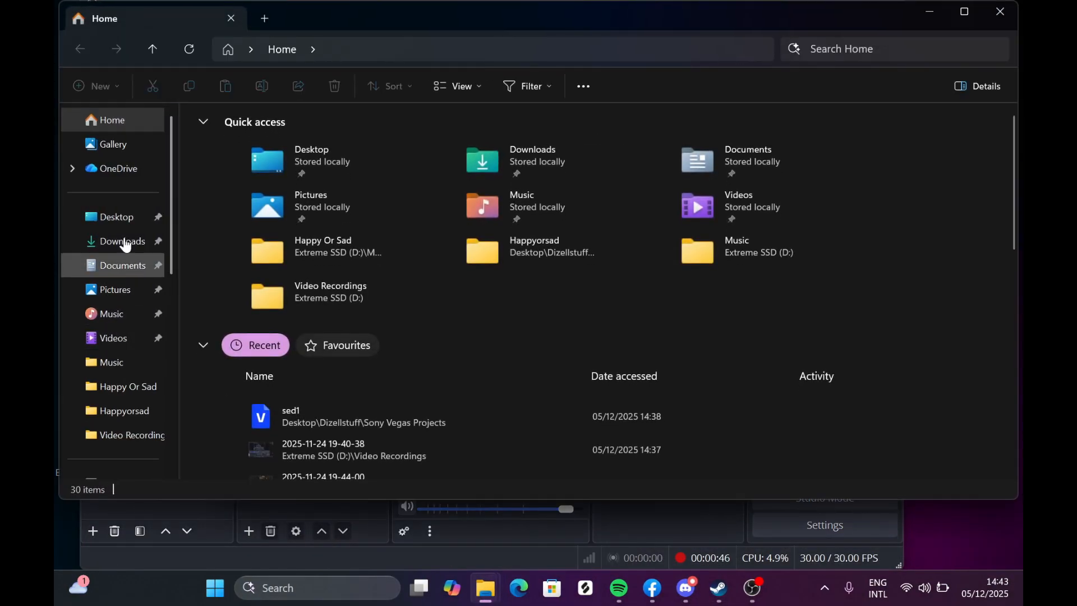
{"action": "scroll", "coordinate": [116, 247], "scroll_direction": "down", "scroll_amount": 3}
{"action": "left_click", "coordinate": [115, 345]}
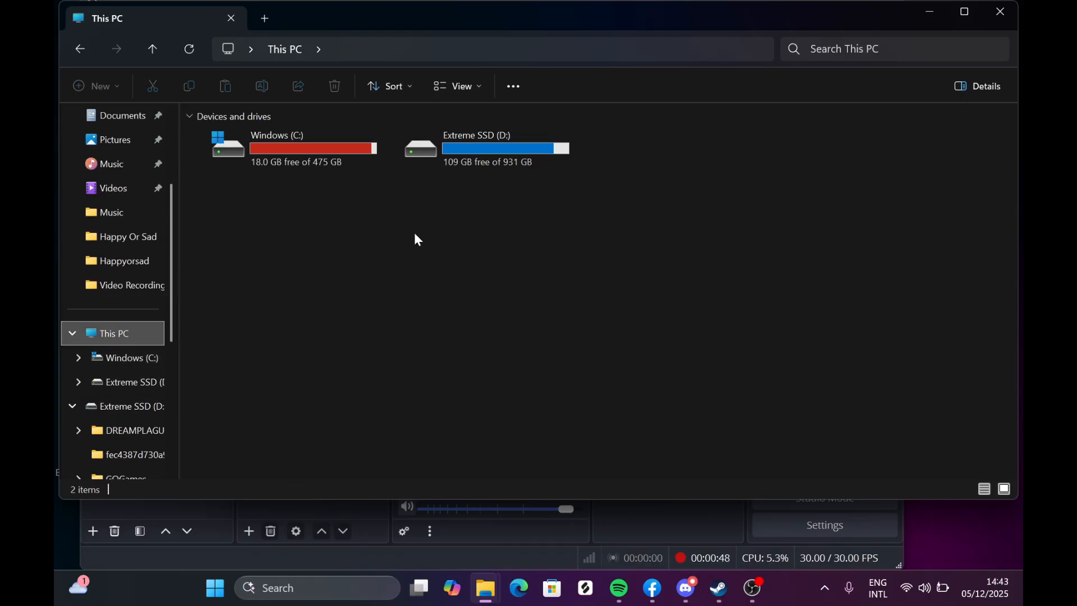
{"action": "double_click", "coordinate": [325, 154]}
{"action": "double_click", "coordinate": [284, 249]}
{"action": "scroll", "coordinate": [268, 269], "scroll_direction": "down", "scroll_amount": 4}
{"action": "left_click", "coordinate": [263, 280]}
{"action": "double_click", "coordinate": [249, 296]}
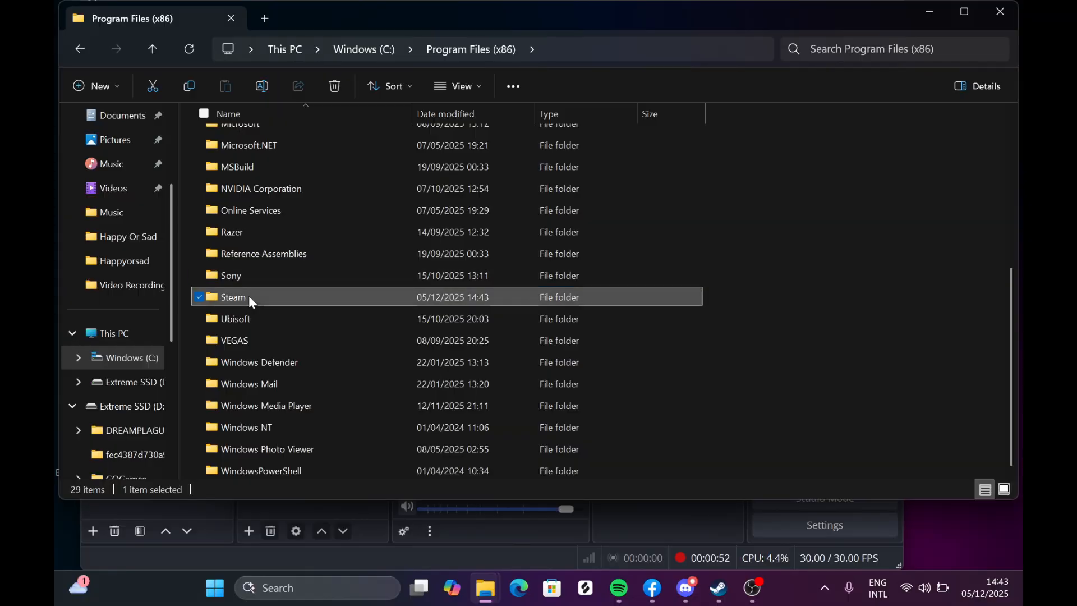
{"action": "double_click", "coordinate": [278, 443]}
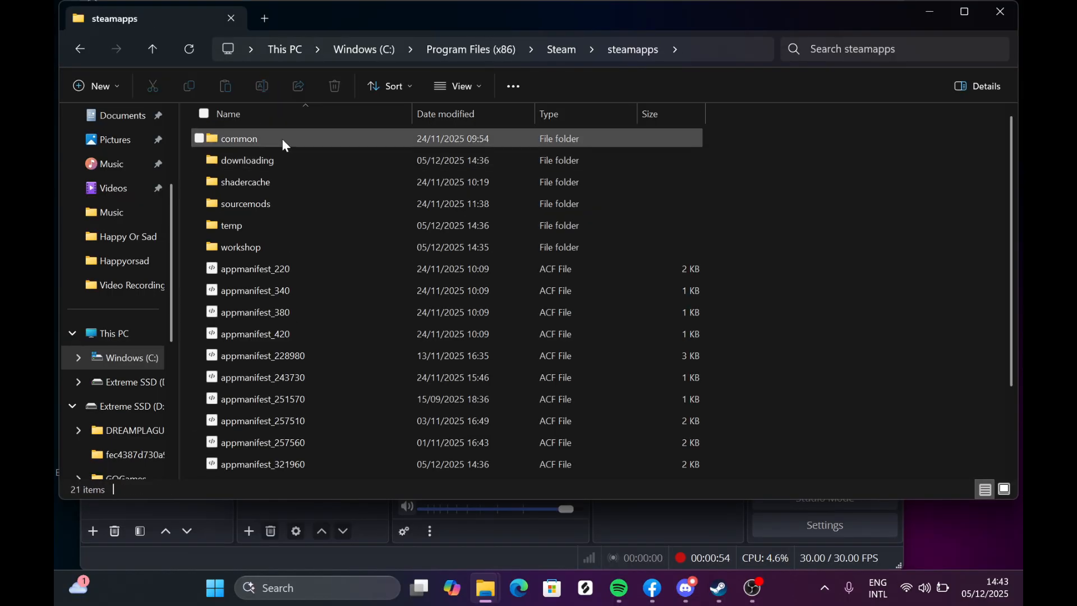
{"action": "double_click", "coordinate": [282, 139]}
{"action": "left_click", "coordinate": [300, 269]}
{"action": "double_click", "coordinate": [300, 269]}
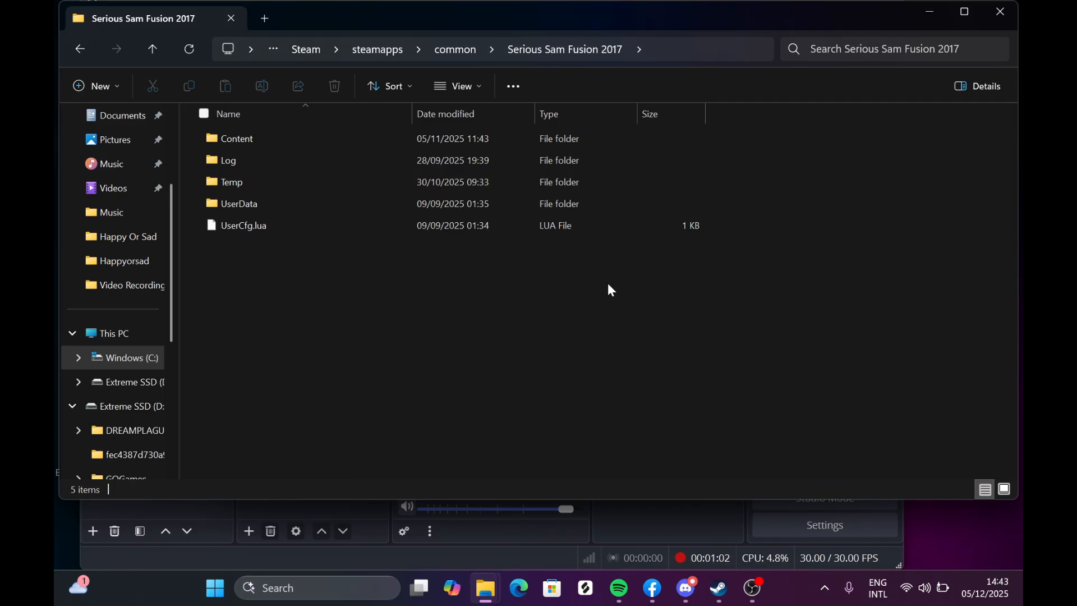
Delete the Sam2017_SeriousEditor folder inside UserData and minimize the File Explorer window
{"action": "left_click", "coordinate": [257, 139]}
{"action": "left_click", "coordinate": [254, 208]}
{"action": "double_click", "coordinate": [252, 206]}
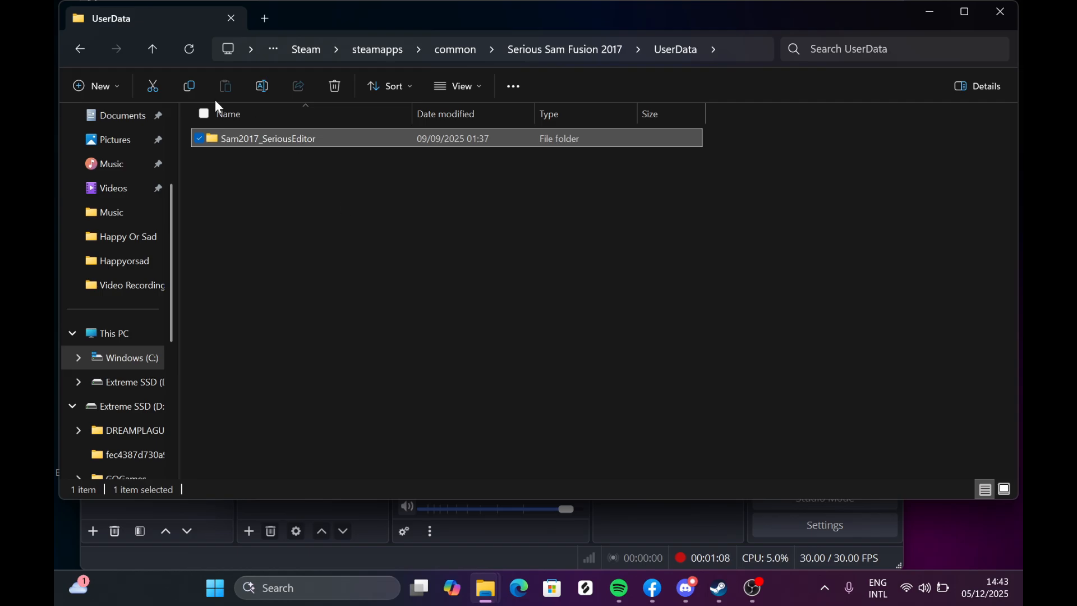
{"action": "key", "text": "Delete"}
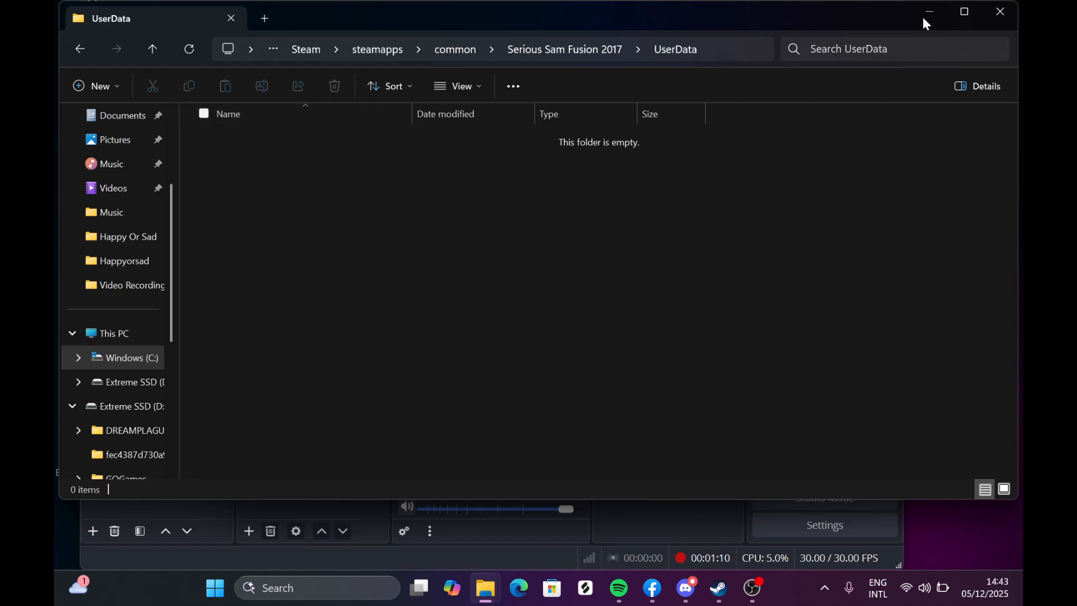
{"action": "left_click", "coordinate": [929, 13]}
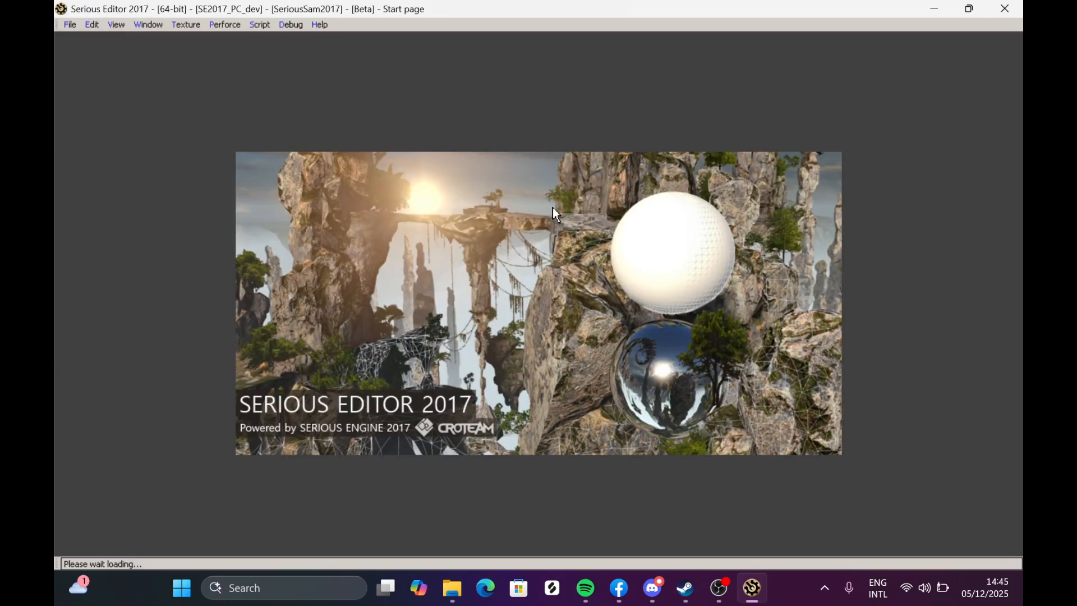
Read through the Serious Editor 2017 license agreement to its end and accept it
{"action": "scroll", "coordinate": [554, 327], "scroll_direction": "down", "scroll_amount": 10}
{"action": "scroll", "coordinate": [549, 313], "scroll_direction": "down", "scroll_amount": 15}
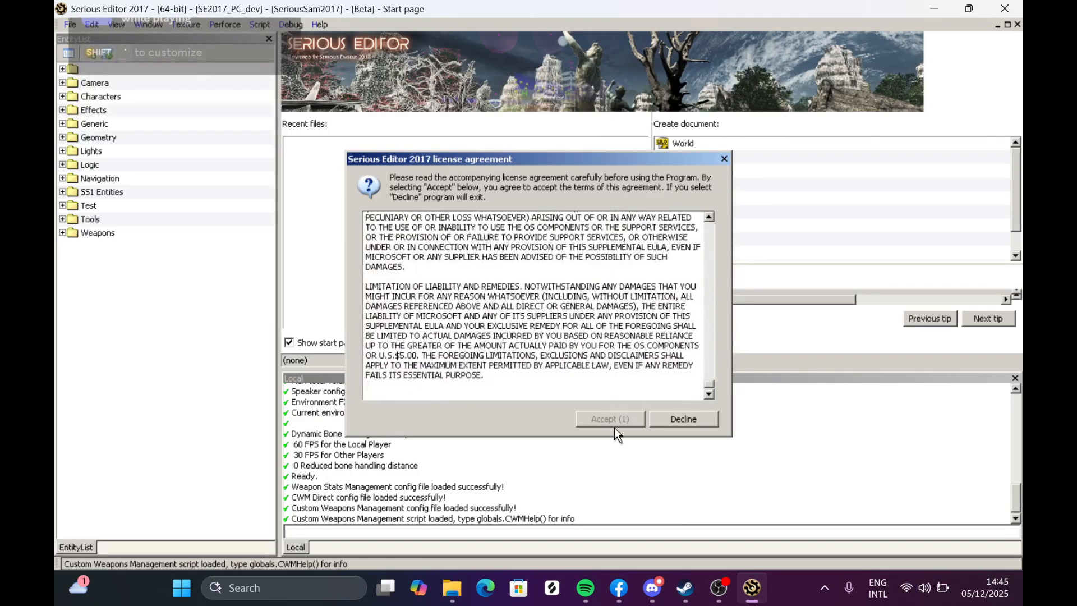
{"action": "left_click", "coordinate": [610, 422]}
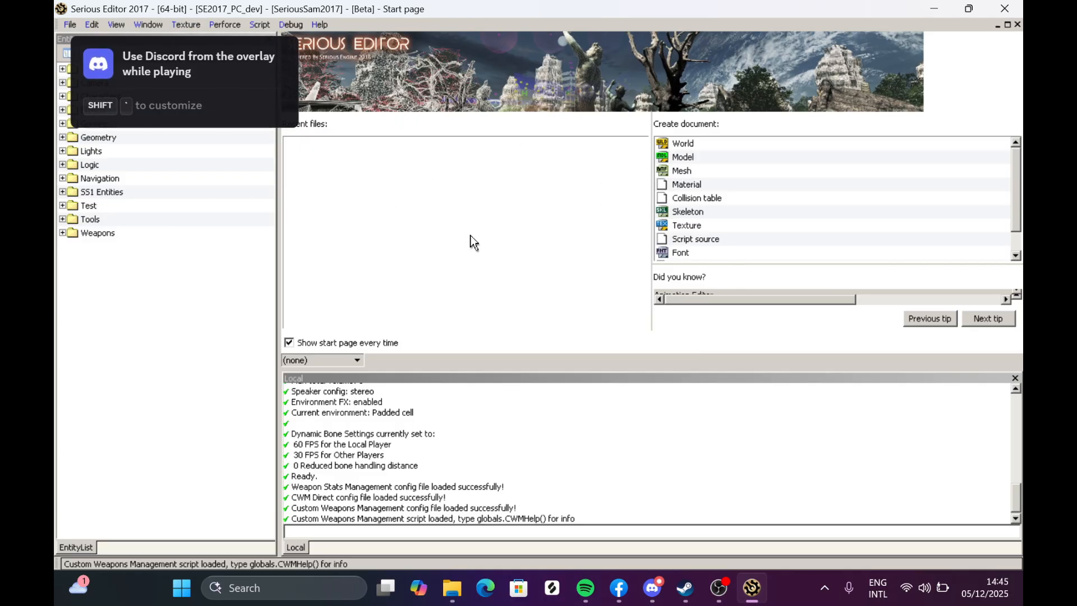
Bring up the file dialog for opening a world and go into the Content folder
{"action": "left_click", "coordinate": [70, 25]}
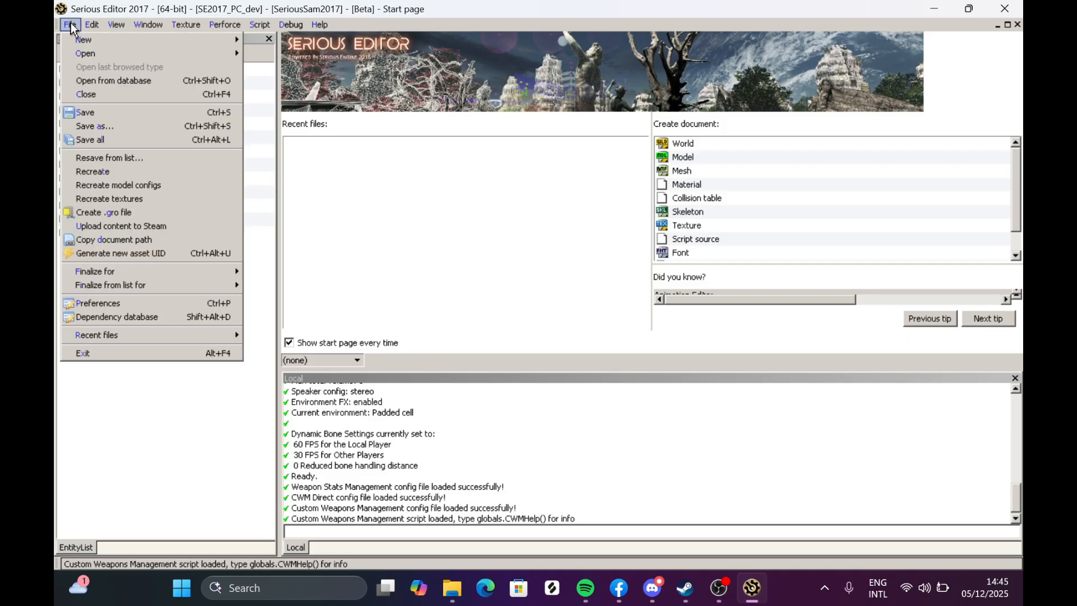
{"action": "left_click", "coordinate": [453, 207]}
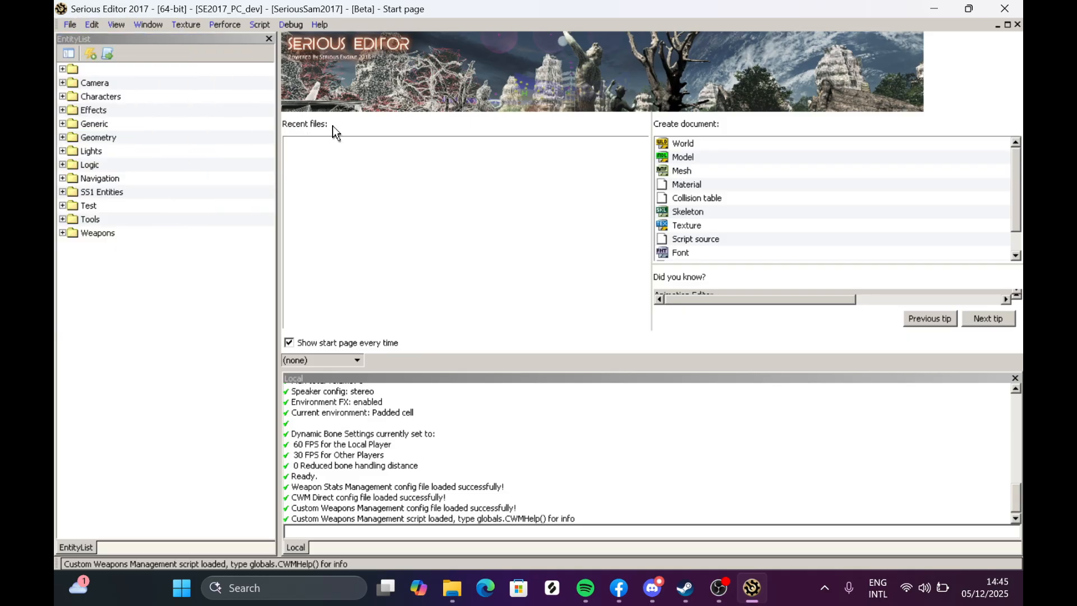
{"action": "left_click", "coordinate": [69, 27]}
{"action": "mouse_move", "coordinate": [107, 53]}
{"action": "left_click", "coordinate": [263, 85]}
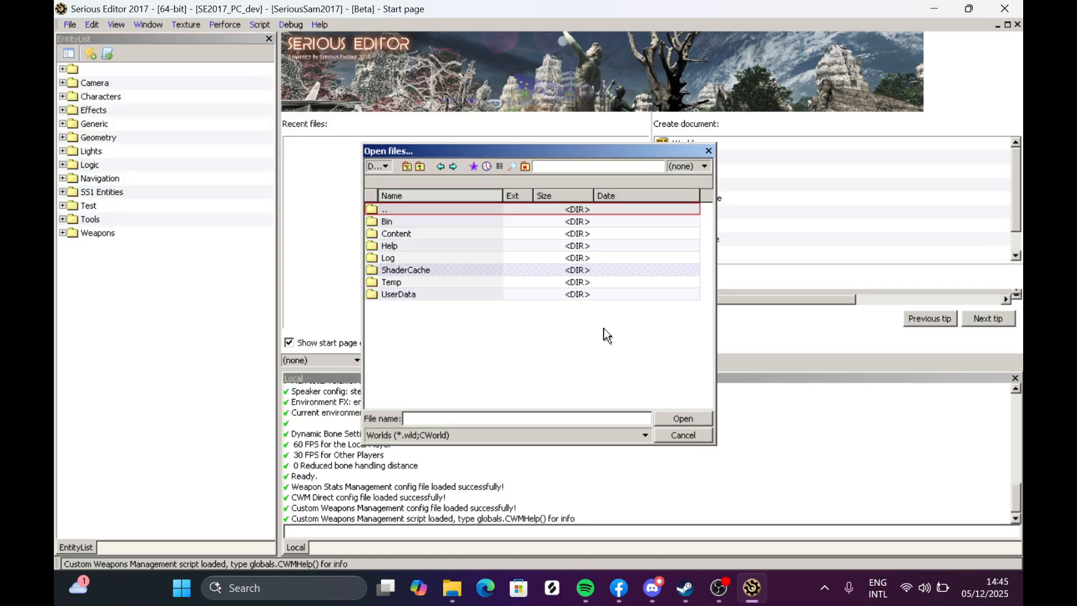
{"action": "double_click", "coordinate": [397, 233]}
Open the world 01_MyFirstMapBFE.wld from Content/SeriousSam3/Levels/01_TutorialBFE
{"action": "scroll", "coordinate": [439, 303], "scroll_direction": "down", "scroll_amount": 6}
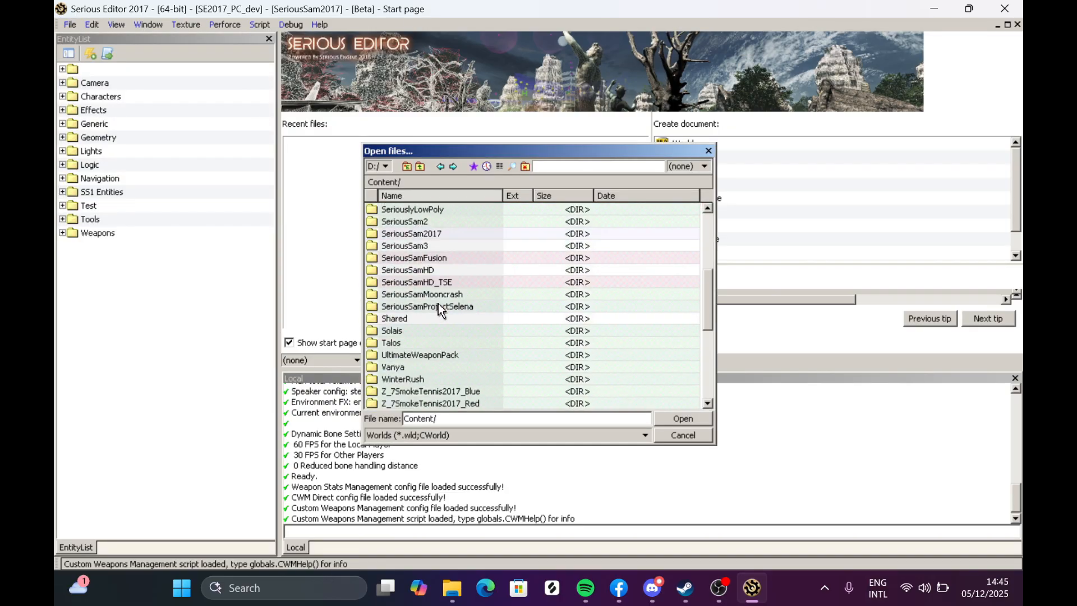
{"action": "scroll", "coordinate": [446, 283], "scroll_direction": "up", "scroll_amount": 5}
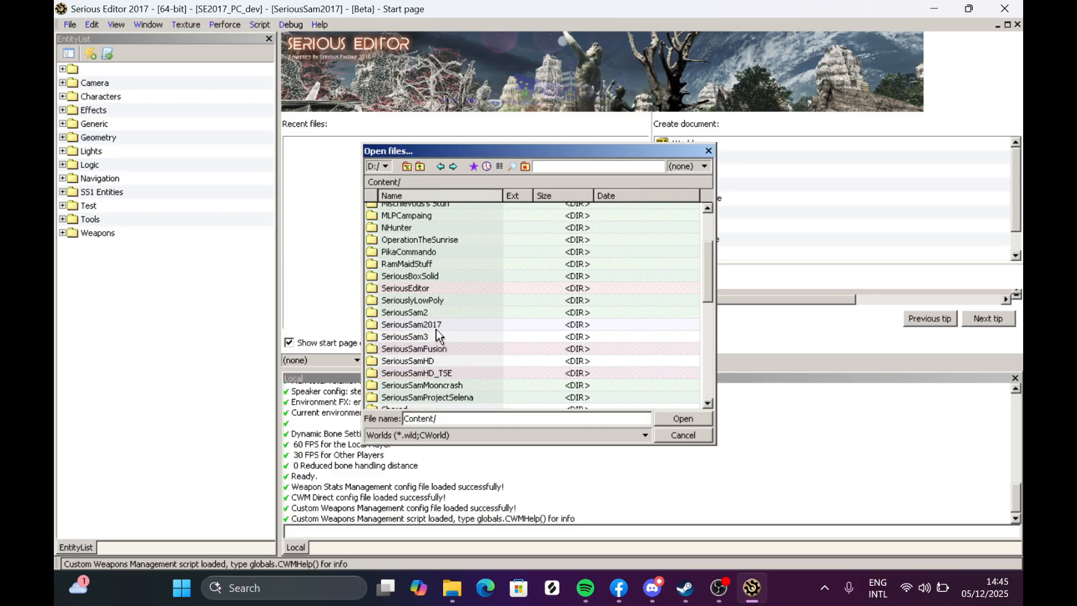
{"action": "double_click", "coordinate": [412, 210]}
{"action": "double_click", "coordinate": [405, 230]}
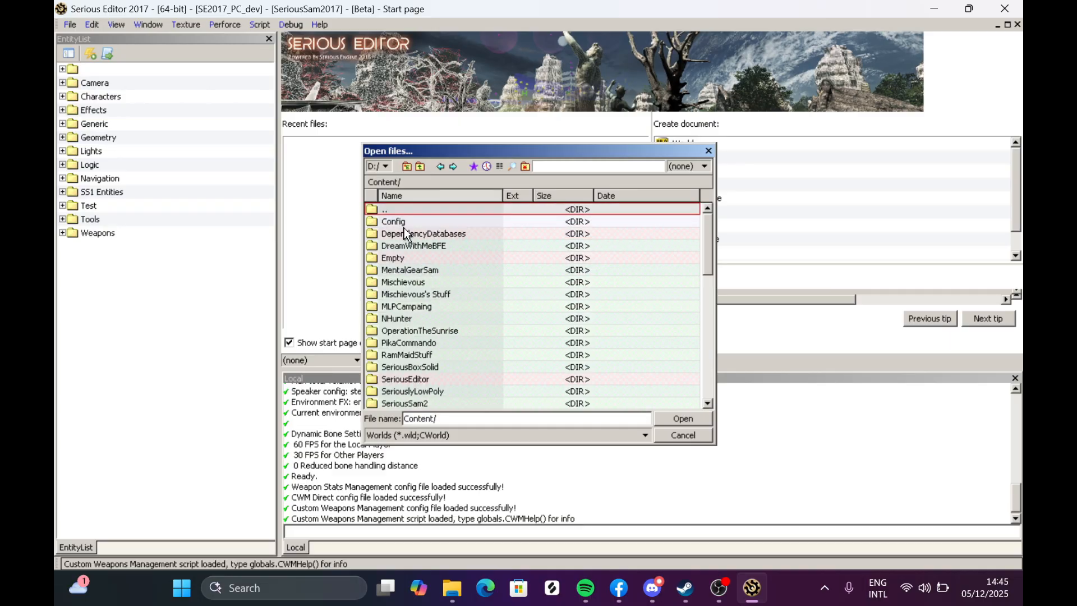
{"action": "scroll", "coordinate": [459, 312], "scroll_direction": "down", "scroll_amount": 8}
{"action": "scroll", "coordinate": [458, 312], "scroll_direction": "down", "scroll_amount": 4}
{"action": "scroll", "coordinate": [452, 309], "scroll_direction": "up", "scroll_amount": 10}
{"action": "scroll", "coordinate": [438, 345], "scroll_direction": "down", "scroll_amount": 2}
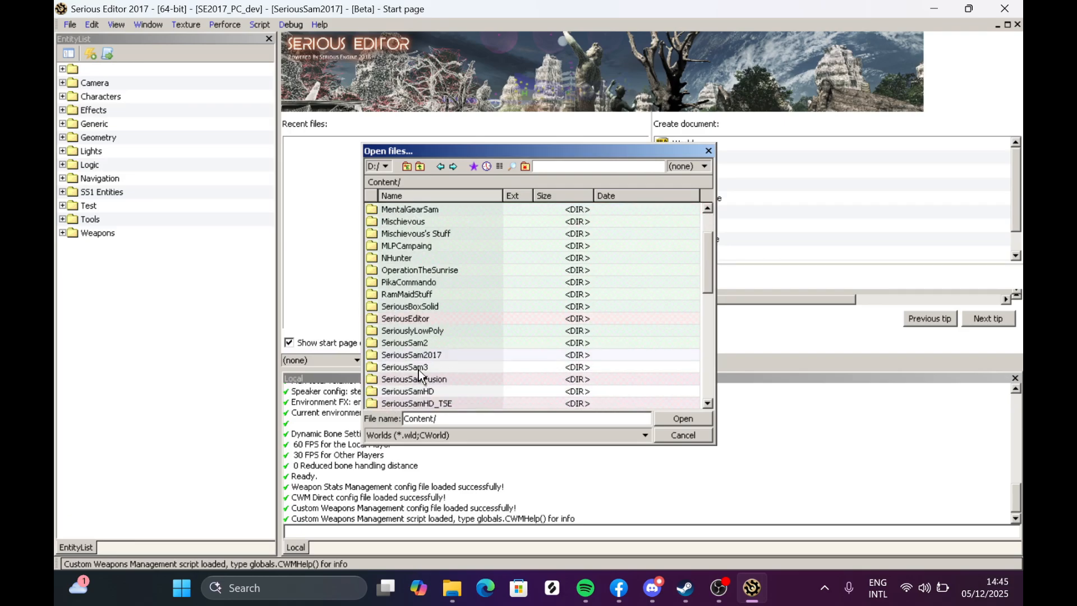
{"action": "double_click", "coordinate": [419, 368]}
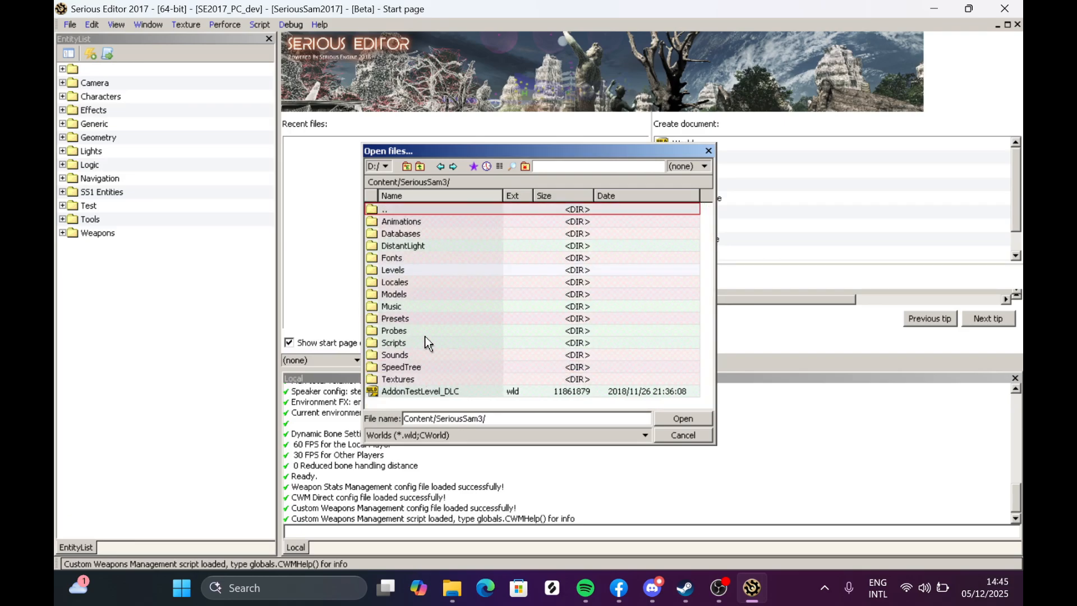
{"action": "double_click", "coordinate": [408, 271]}
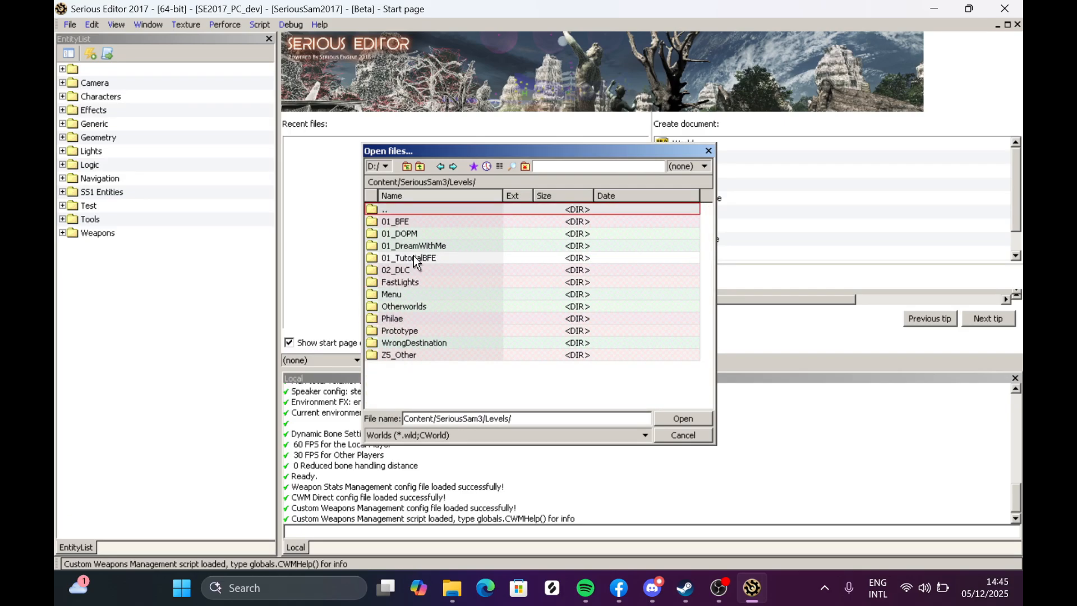
{"action": "double_click", "coordinate": [413, 257]}
{"action": "left_click", "coordinate": [423, 222]}
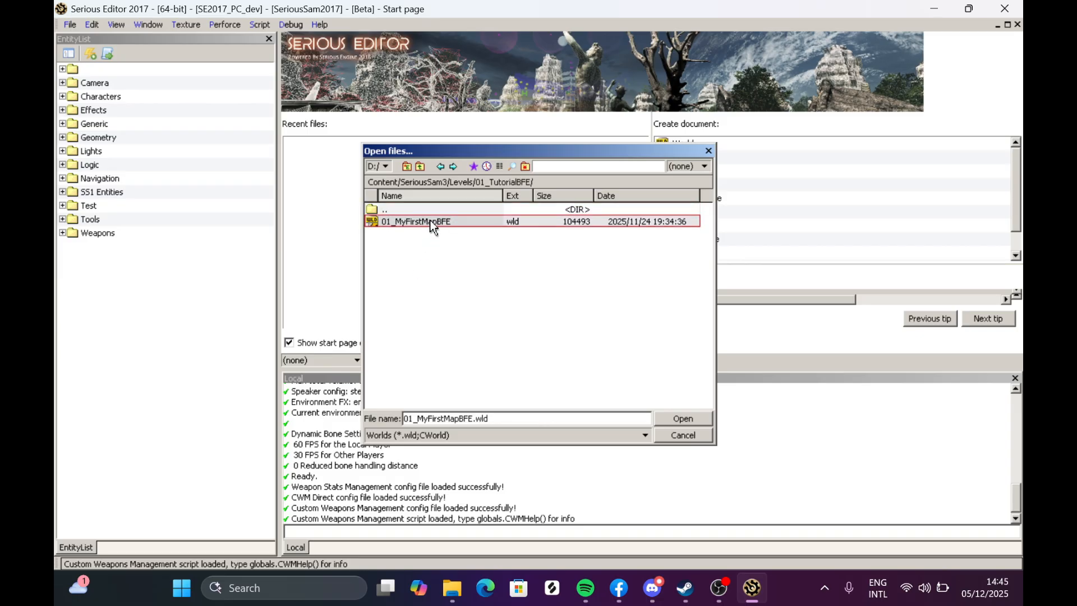
{"action": "double_click", "coordinate": [429, 221]}
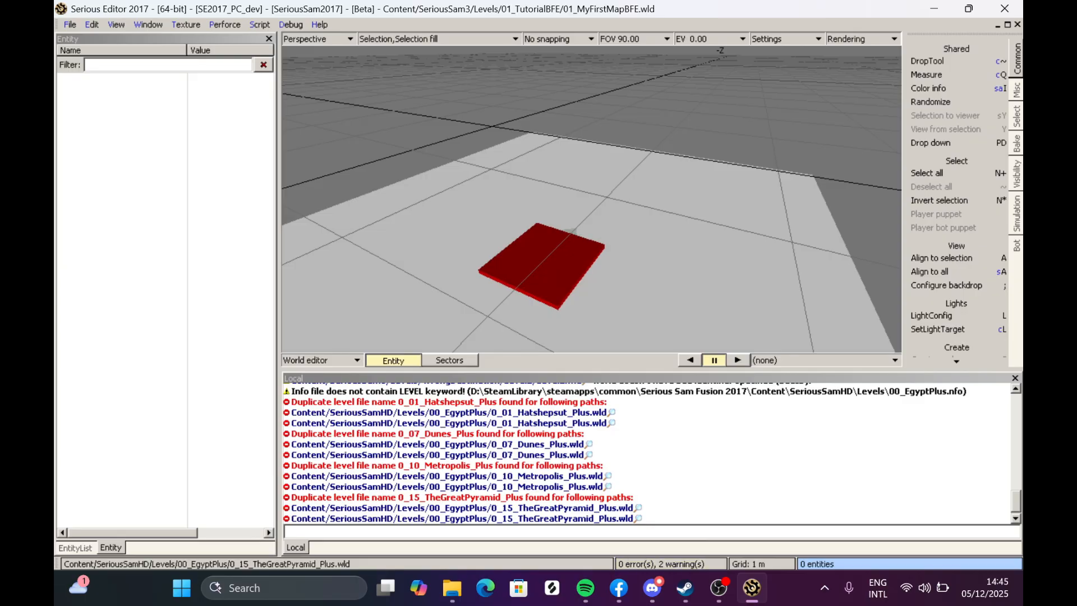
Examine the red platform and the grey floor of the map from different distances and angles
{"action": "mouse_move", "coordinate": [576, 230]}
{"action": "middle_mouse_down"}
{"action": "mouse_move", "coordinate": [583, 269]}
{"action": "mouse_move", "coordinate": [628, 225]}
{"action": "mouse_move", "coordinate": [592, 224]}
{"action": "middle_mouse_up"}
{"action": "scroll", "coordinate": [592, 199], "scroll_direction": "down", "scroll_amount": 8}
{"action": "scroll", "coordinate": [592, 200], "scroll_direction": "up", "scroll_amount": 4}
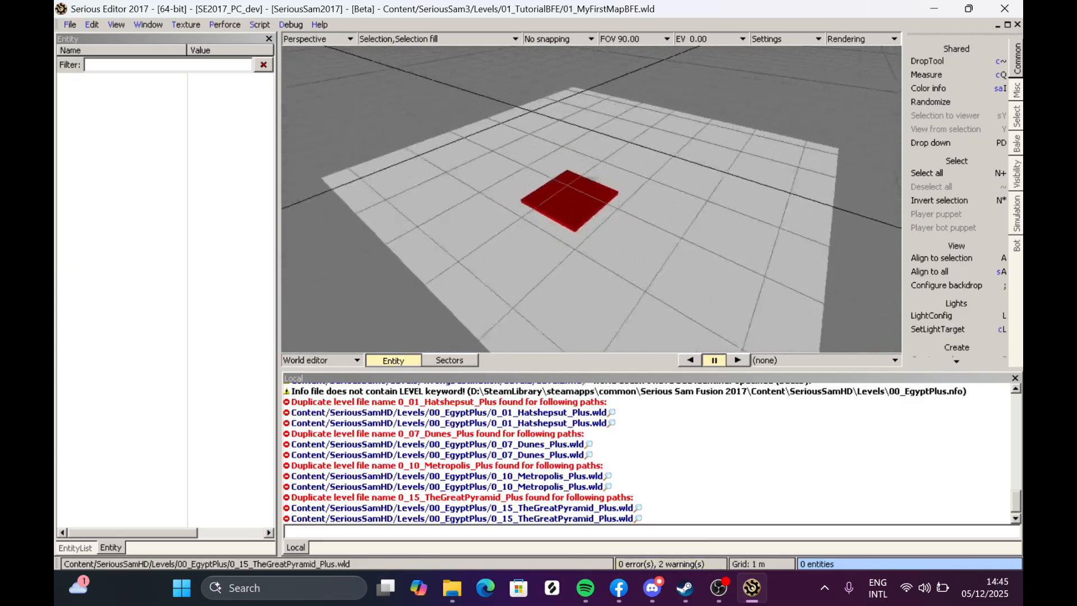
{"action": "scroll", "coordinate": [593, 178], "scroll_direction": "up", "scroll_amount": 5}
{"action": "scroll", "coordinate": [600, 186], "scroll_direction": "down", "scroll_amount": 5}
{"action": "scroll", "coordinate": [591, 200], "scroll_direction": "up", "scroll_amount": 6}
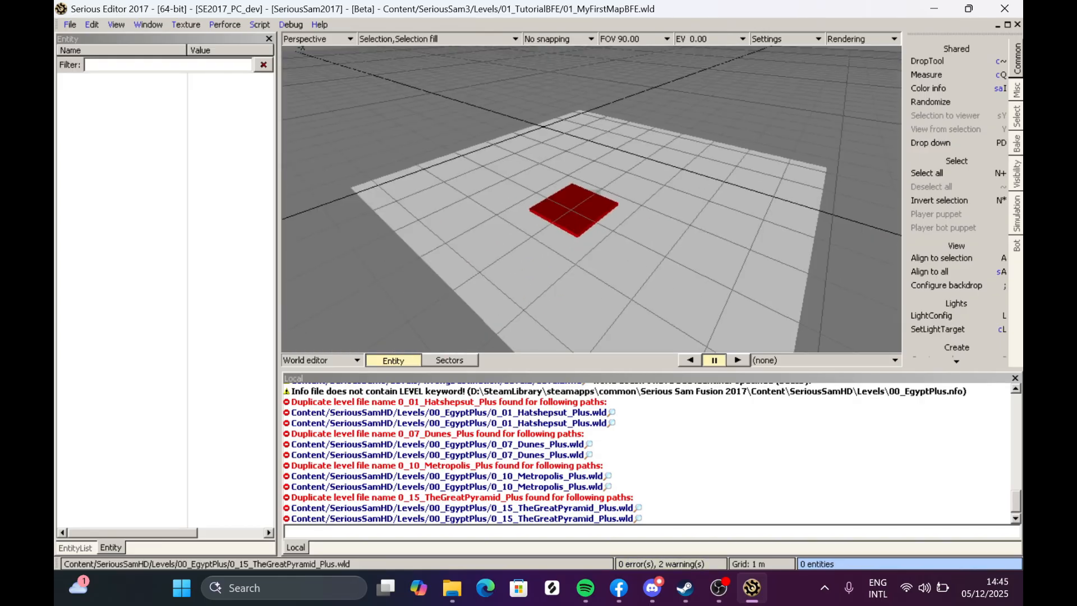
{"action": "scroll", "coordinate": [591, 200], "scroll_direction": "down", "scroll_amount": 3}
{"action": "scroll", "coordinate": [657, 235], "scroll_direction": "down", "scroll_amount": 4}
{"action": "scroll", "coordinate": [657, 235], "scroll_direction": "up", "scroll_amount": 2}
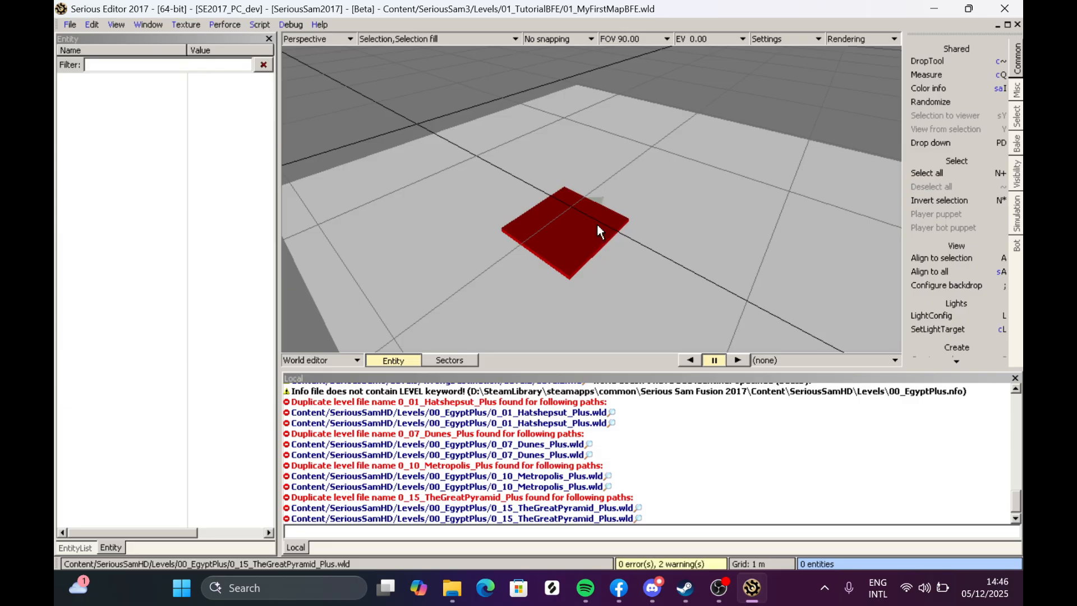
{"action": "scroll", "coordinate": [553, 267], "scroll_direction": "up", "scroll_amount": 5}
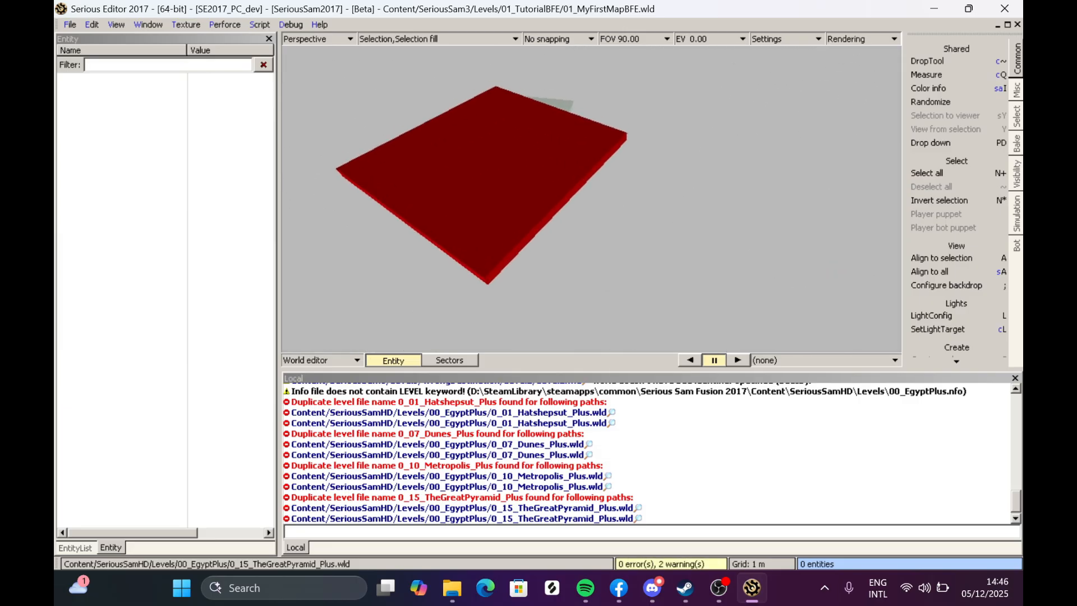
{"action": "scroll", "coordinate": [553, 267], "scroll_direction": "down", "scroll_amount": 5}
{"action": "scroll", "coordinate": [553, 267], "scroll_direction": "up", "scroll_amount": 4}
{"action": "scroll", "coordinate": [553, 267], "scroll_direction": "down", "scroll_amount": 5}
{"action": "scroll", "coordinate": [553, 267], "scroll_direction": "up", "scroll_amount": 2}
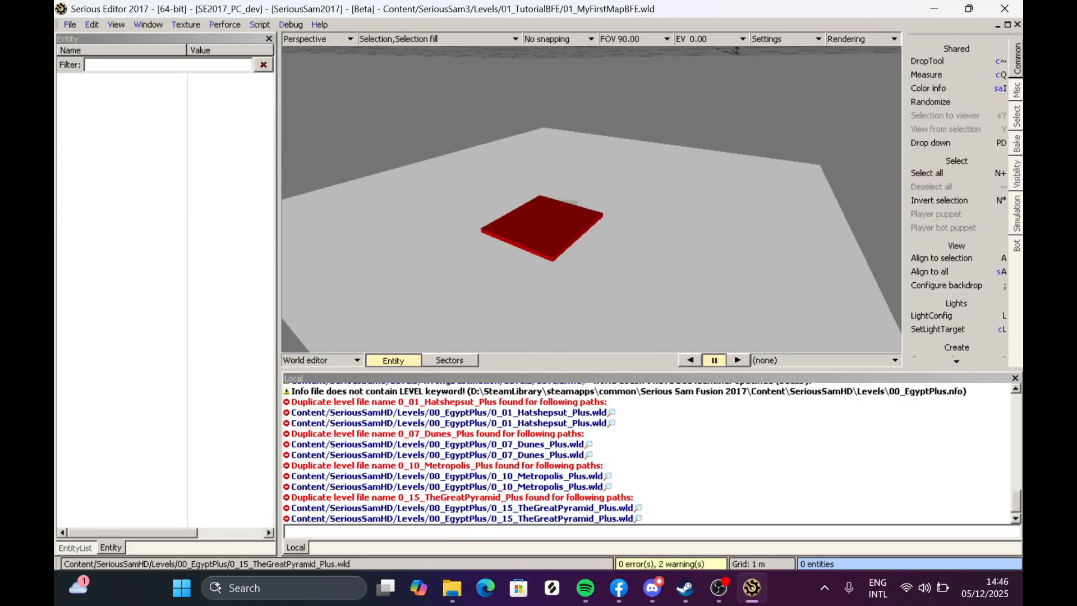
{"action": "scroll", "coordinate": [553, 267], "scroll_direction": "down", "scroll_amount": 3}
{"action": "scroll", "coordinate": [554, 267], "scroll_direction": "up", "scroll_amount": 5}
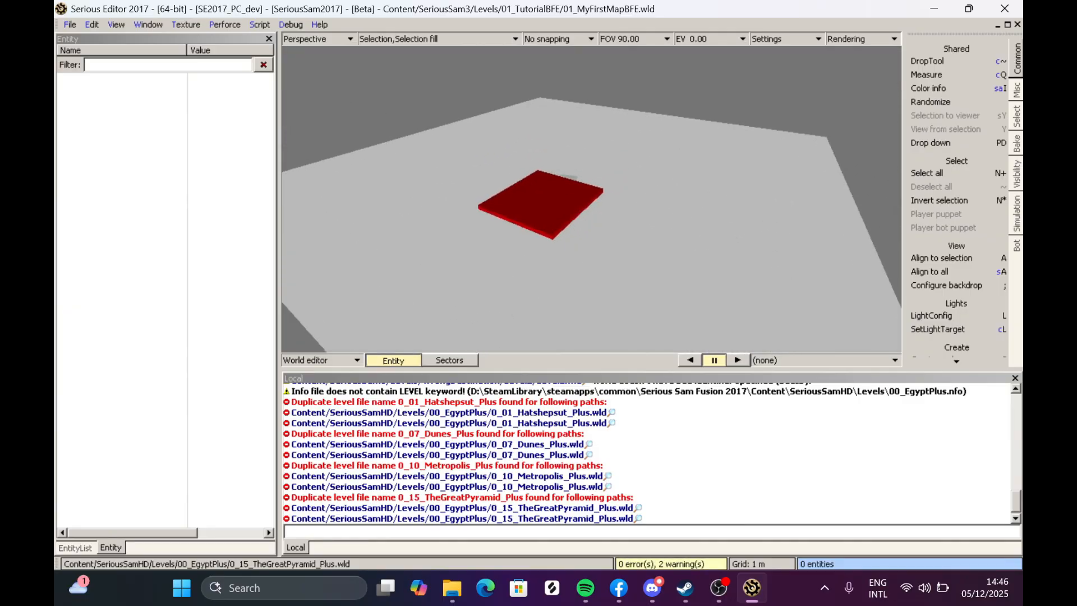
Place a Post processing effect entity from the Effects category on the grey floor beside the red platform
{"action": "left_click", "coordinate": [77, 548]}
{"action": "left_click", "coordinate": [63, 110]}
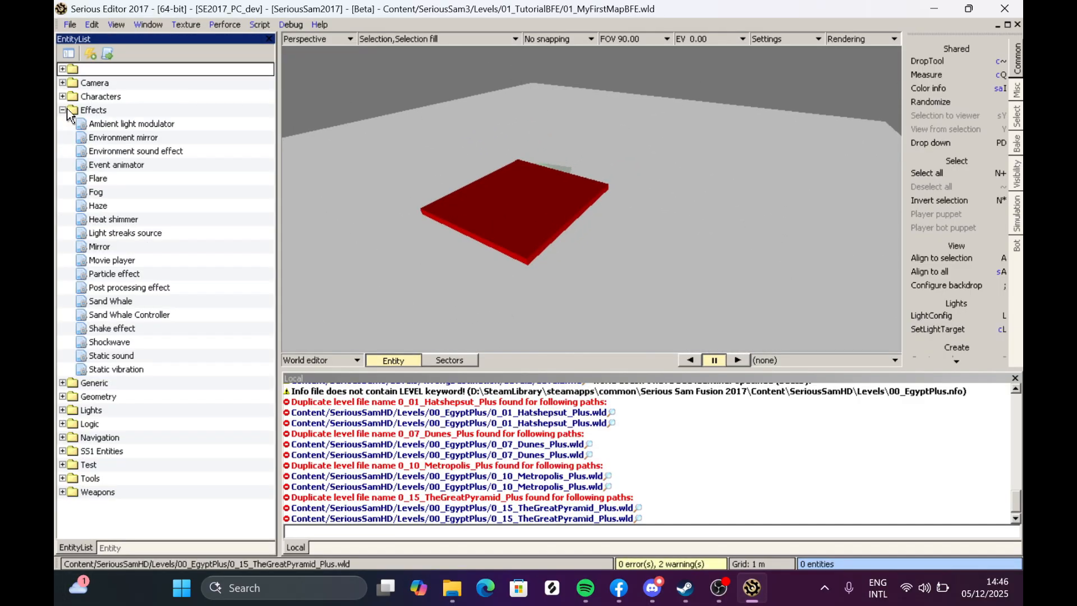
{"action": "left_click_drag", "start_coordinate": [131, 287], "coordinate": [662, 262]}
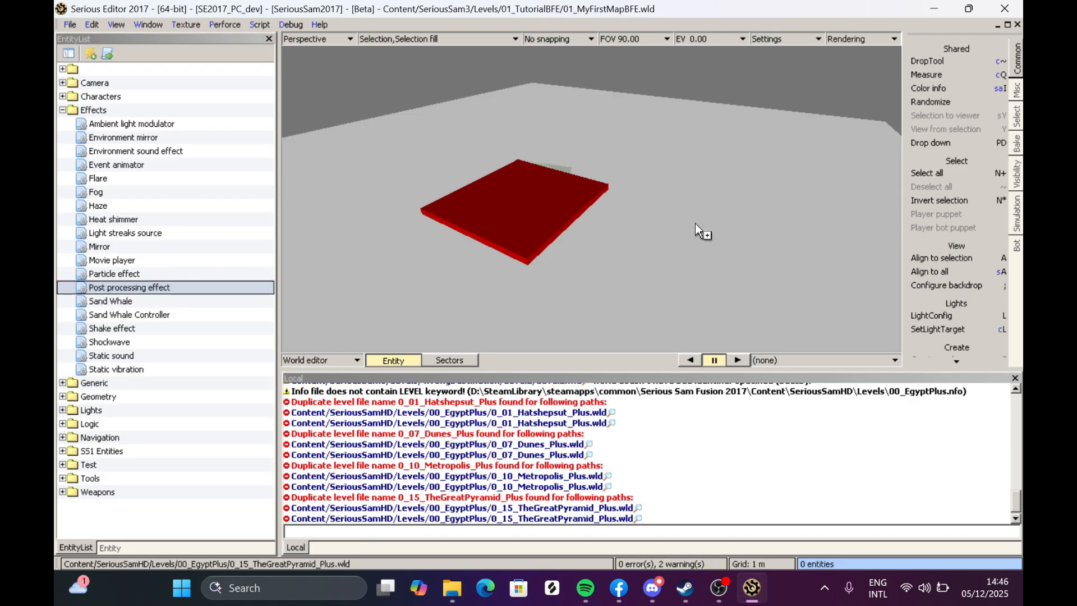
{"action": "left_click_drag", "start_coordinate": [695, 224], "coordinate": [695, 225]}
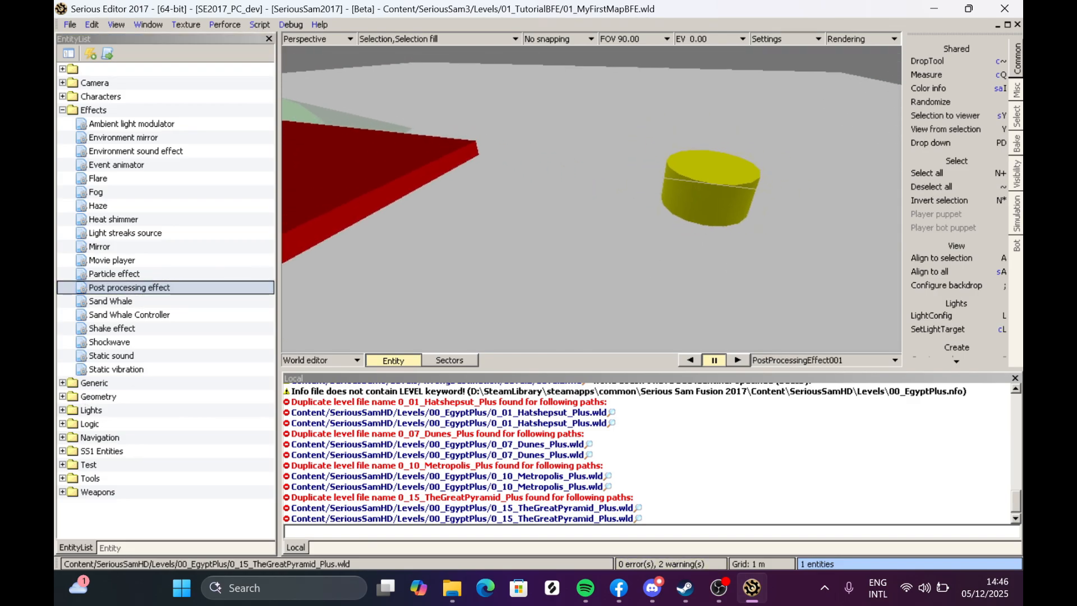
Examine the placed post processing effect entity beside the red platform from several distances and angles
{"action": "scroll", "coordinate": [592, 199], "scroll_direction": "down", "scroll_amount": 10}
{"action": "scroll", "coordinate": [592, 199], "scroll_direction": "up", "scroll_amount": 10}
{"action": "scroll", "coordinate": [592, 200], "scroll_direction": "down", "scroll_amount": 5}
{"action": "mouse_move", "coordinate": [567, 275]}
{"action": "middle_mouse_down"}
{"action": "mouse_move", "coordinate": [533, 281]}
{"action": "mouse_move", "coordinate": [547, 269]}
{"action": "middle_mouse_up"}
{"action": "scroll", "coordinate": [592, 199], "scroll_direction": "down", "scroll_amount": 5}
{"action": "scroll", "coordinate": [592, 199], "scroll_direction": "up", "scroll_amount": 8}
{"action": "scroll", "coordinate": [591, 199], "scroll_direction": "down", "scroll_amount": 2}
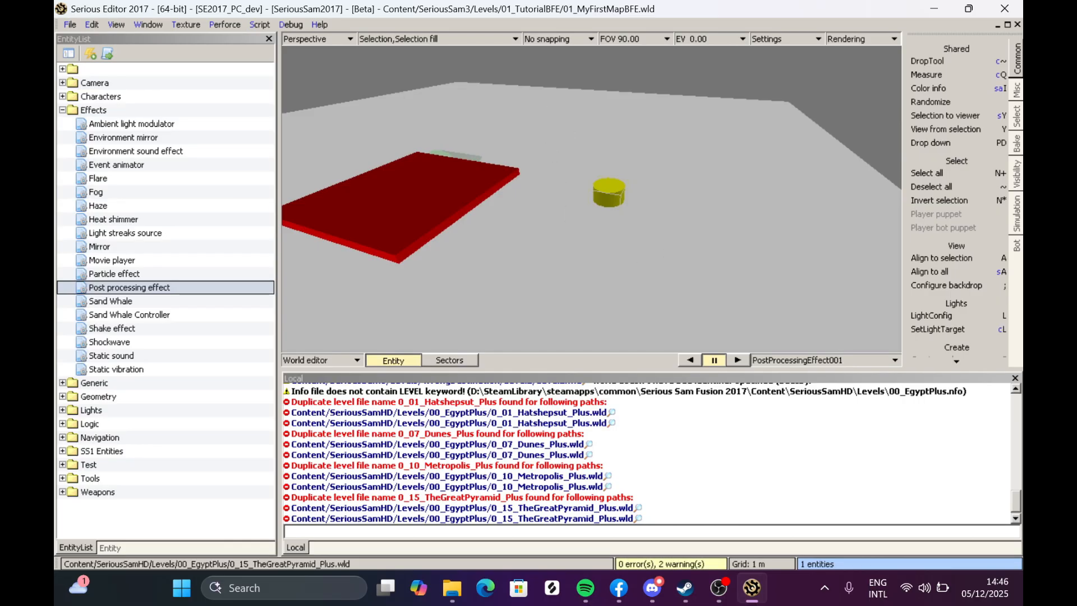
{"action": "middle_click_drag", "start_coordinate": [564, 248], "coordinate": [564, 275]}
{"action": "left_click", "coordinate": [833, 599]}
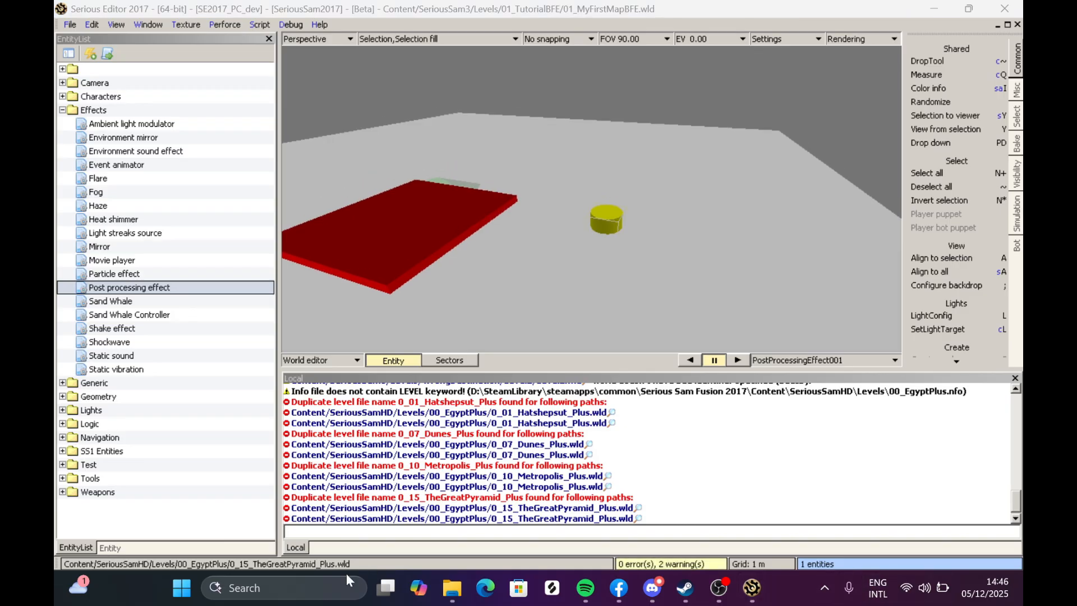
Search Windows for powertoys and open the PowerToys (Preview) app
{"action": "left_click", "coordinate": [315, 581]}
{"action": "type", "text": "p"}
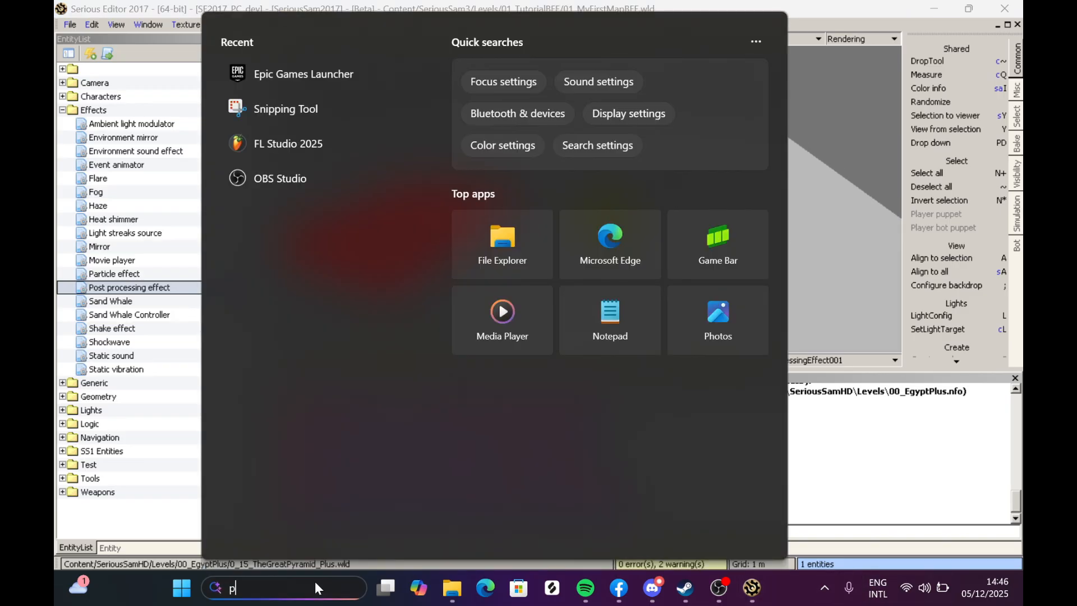
{"action": "type", "text": "owertoys"}
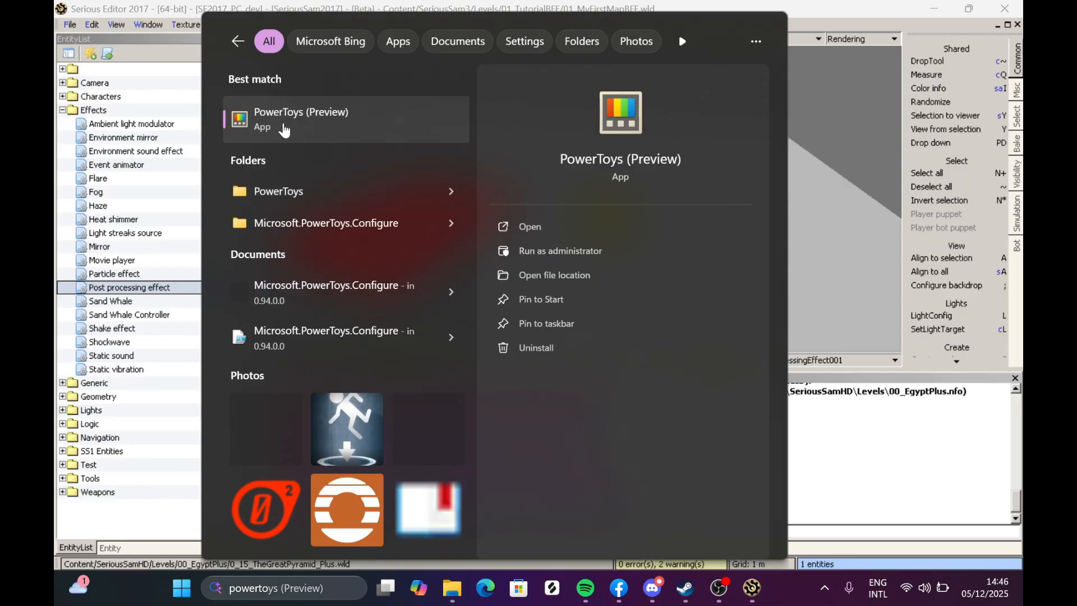
{"action": "left_click", "coordinate": [282, 120]}
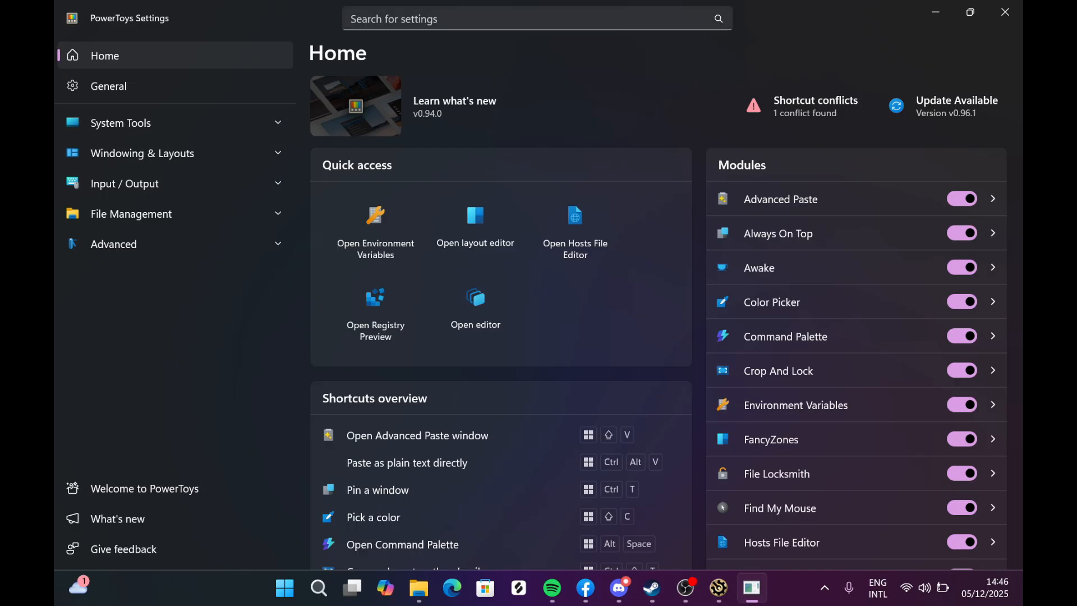
Find Keyboard Manager in the PowerToys settings, enable it, and return to Serious Editor
{"action": "left_click", "coordinate": [399, 8]}
{"action": "type", "text": "keybo"}
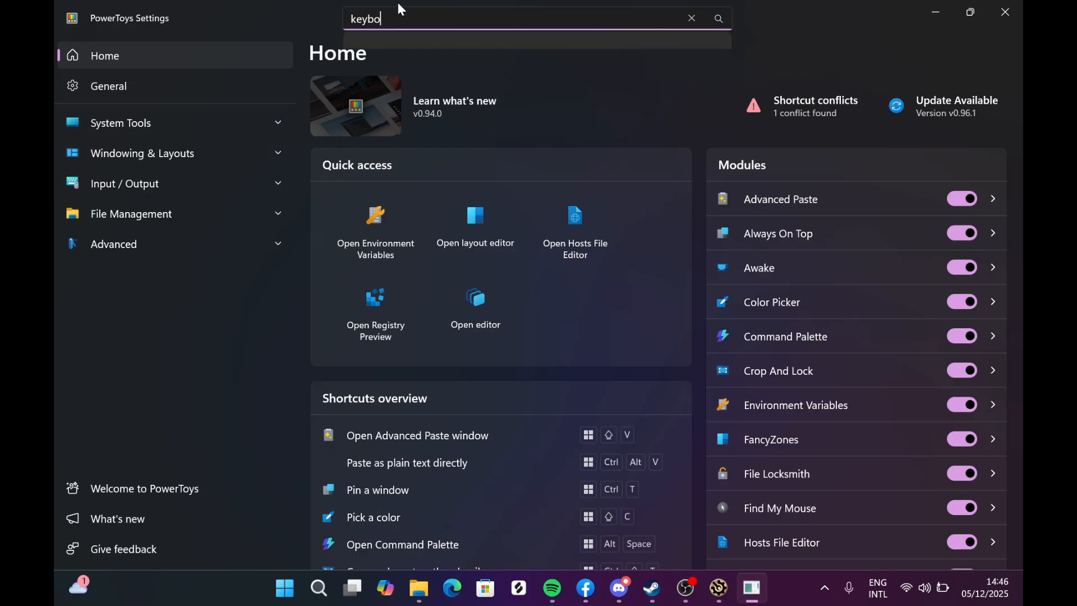
{"action": "left_click", "coordinate": [416, 49]}
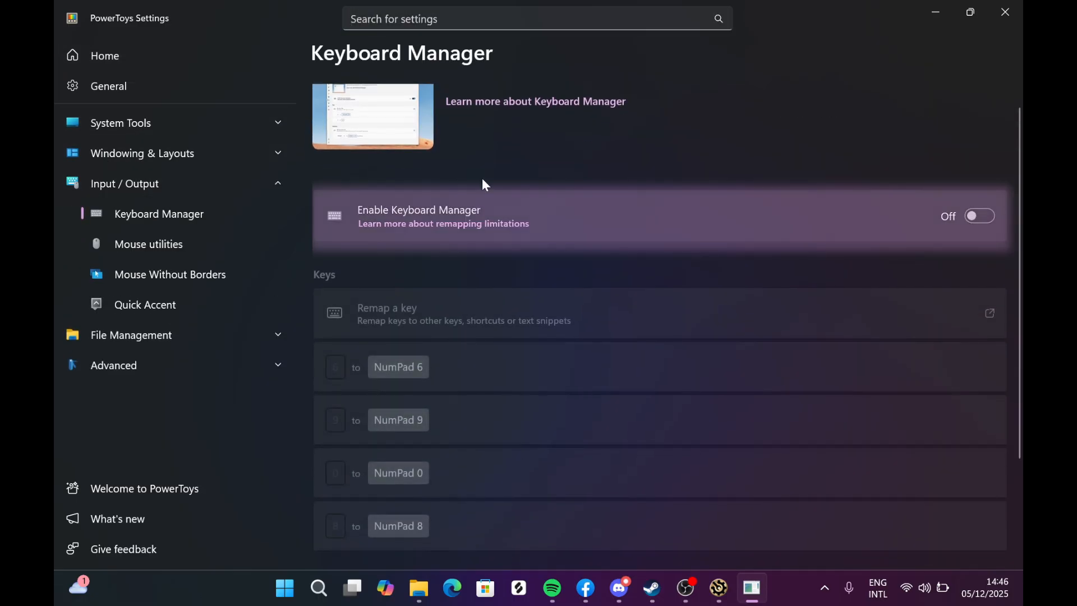
{"action": "left_click", "coordinate": [978, 218]}
{"action": "left_click", "coordinate": [936, 12]}
Select the yellow post processing effect entity beside the red platform and show its properties
{"action": "left_click", "coordinate": [601, 257]}
{"action": "left_click", "coordinate": [611, 219]}
{"action": "key", "text": "BackSpace"}
{"action": "key", "text": "grave"}
{"action": "mouse_move", "coordinate": [590, 248]}
{"action": "right_mouse_down"}
{"action": "mouse_move", "coordinate": [595, 218]}
{"action": "mouse_move", "coordinate": [592, 258]}
{"action": "mouse_move", "coordinate": [561, 168]}
{"action": "mouse_move", "coordinate": [557, 185]}
{"action": "right_mouse_up"}
{"action": "key", "text": "BackSpace"}
{"action": "left_click", "coordinate": [659, 261]}
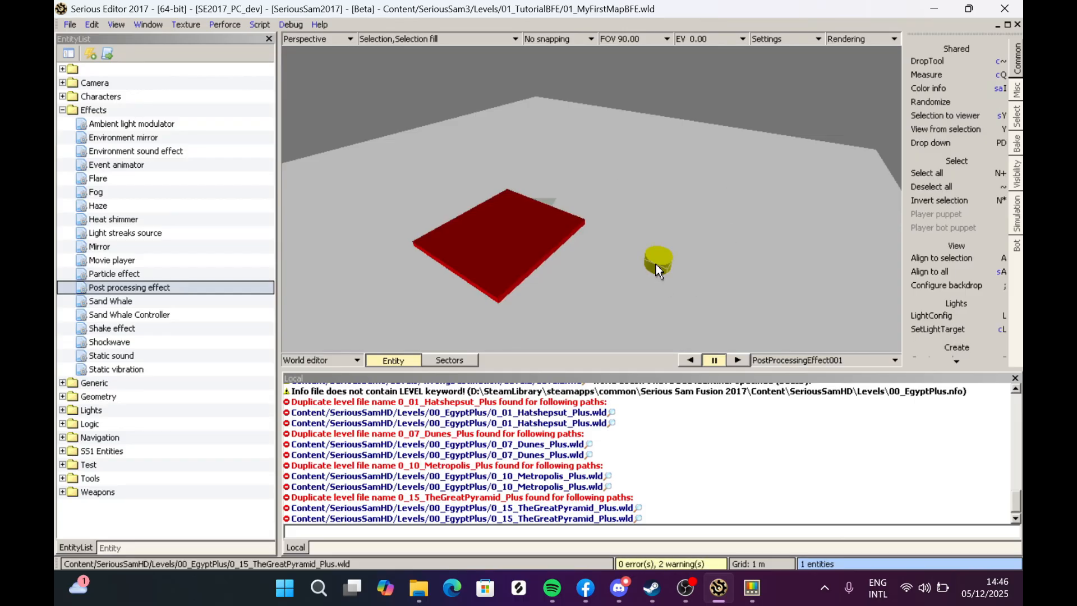
{"action": "left_click", "coordinate": [111, 548]}
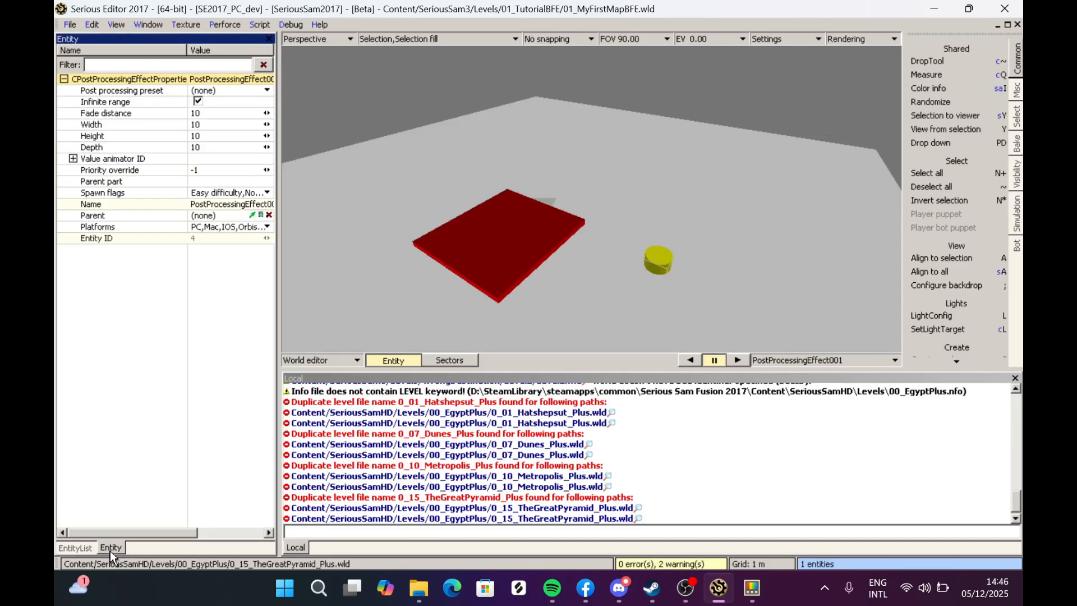
Create a new CPostProcessingPreset as the effect entity's post processing preset
{"action": "left_click", "coordinate": [116, 92]}
{"action": "left_click", "coordinate": [197, 89]}
{"action": "mouse_move", "coordinate": [216, 105]}
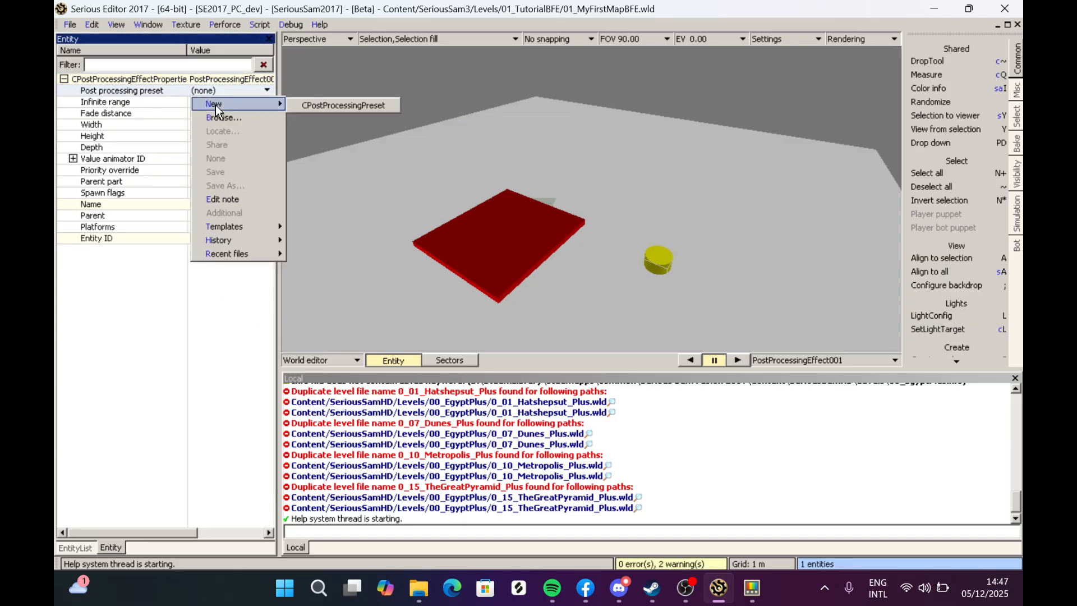
{"action": "left_click", "coordinate": [319, 104]}
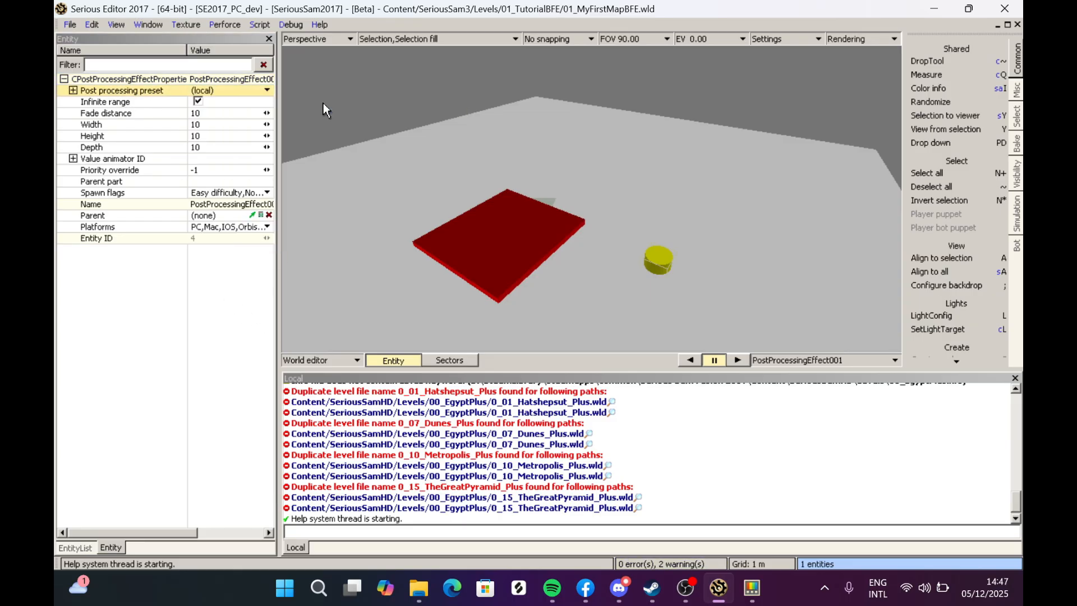
Set EV max and EV min to 0 in the post processing preset's parameters and save the world
{"action": "double_click", "coordinate": [111, 93]}
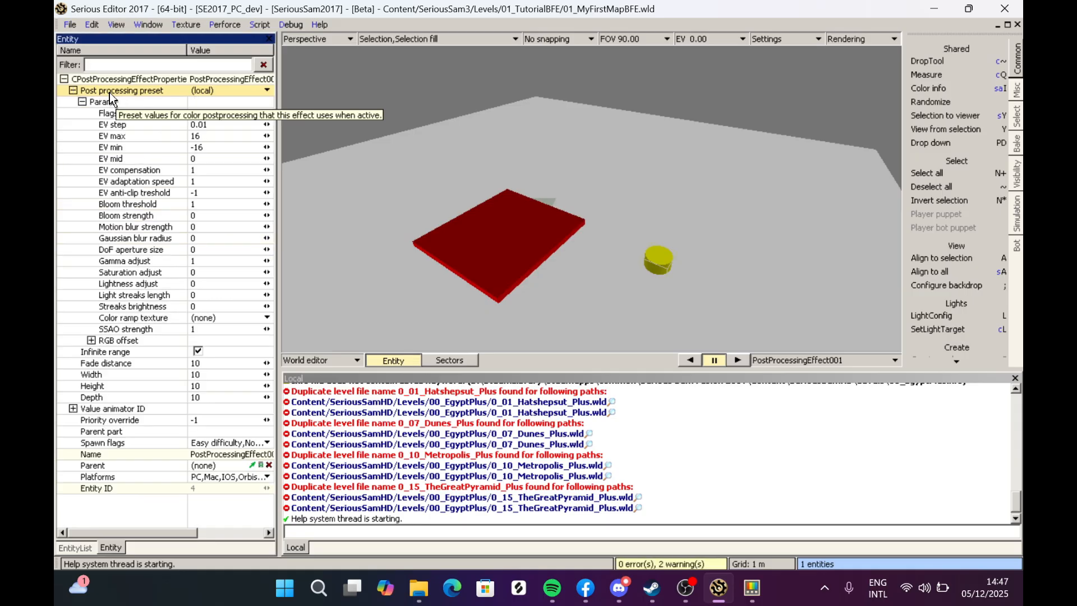
{"action": "left_click", "coordinate": [232, 148]}
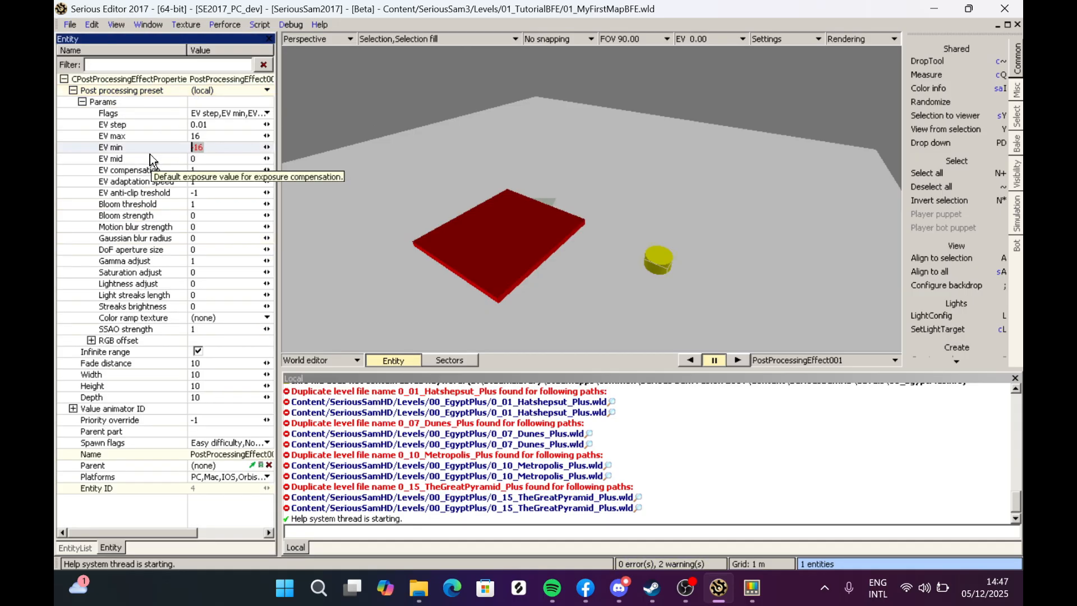
{"action": "type", "text": "0"}
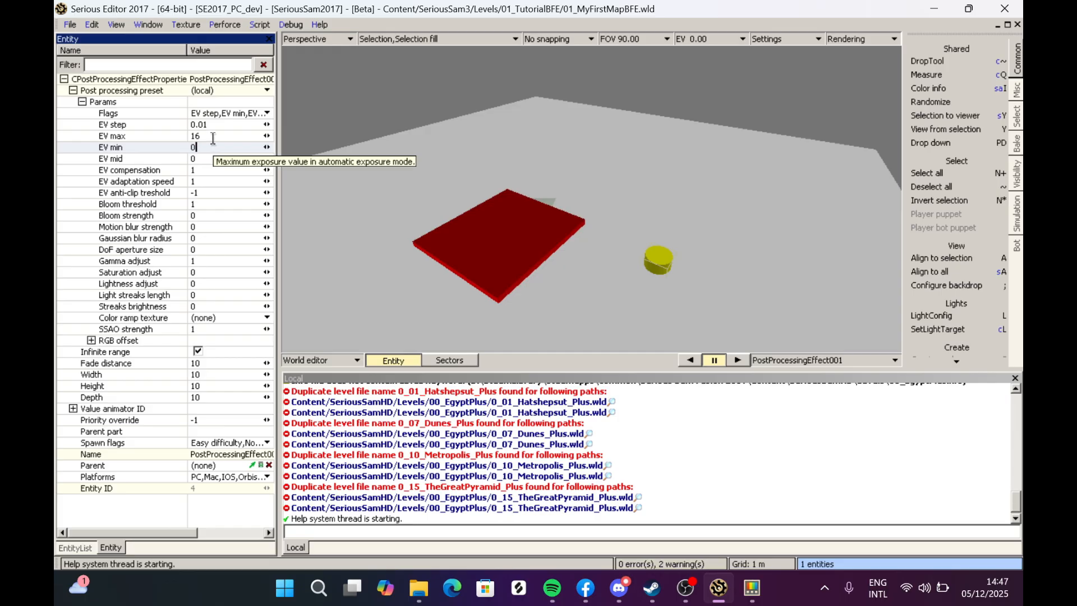
{"action": "key", "text": "Return"}
{"action": "left_click", "coordinate": [578, 180]}
{"action": "key", "text": "ctrl+s"}
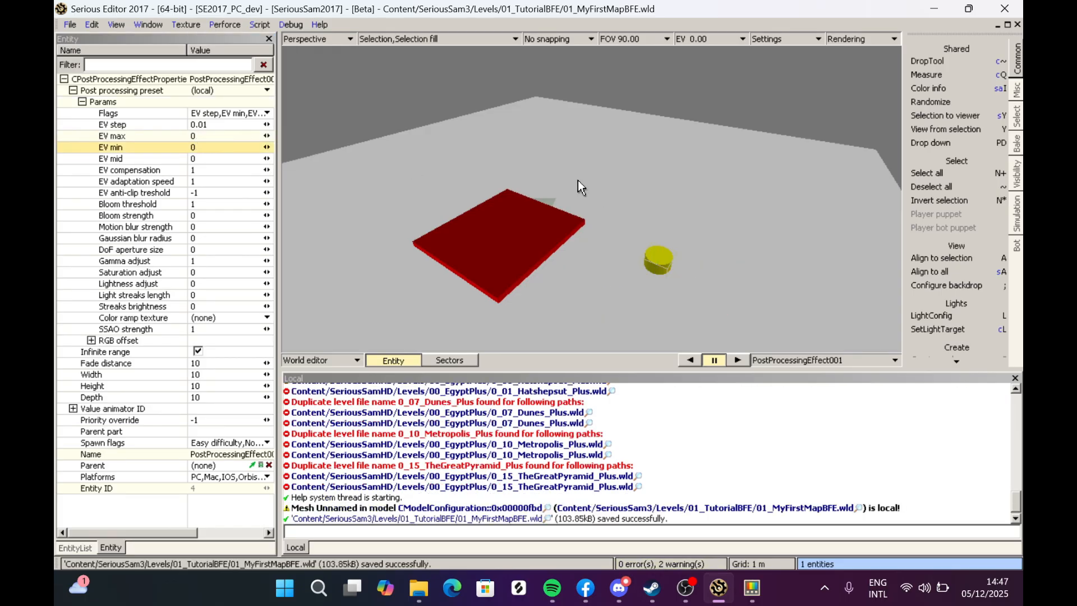
Examine the red platform, the grey floor and the yellow effect entity from different distances and angles
{"action": "mouse_move", "coordinate": [565, 187]}
{"action": "middle_mouse_down"}
{"action": "mouse_move", "coordinate": [583, 222]}
{"action": "mouse_move", "coordinate": [561, 208]}
{"action": "middle_mouse_up"}
{"action": "scroll", "coordinate": [592, 199], "scroll_direction": "down", "scroll_amount": 10}
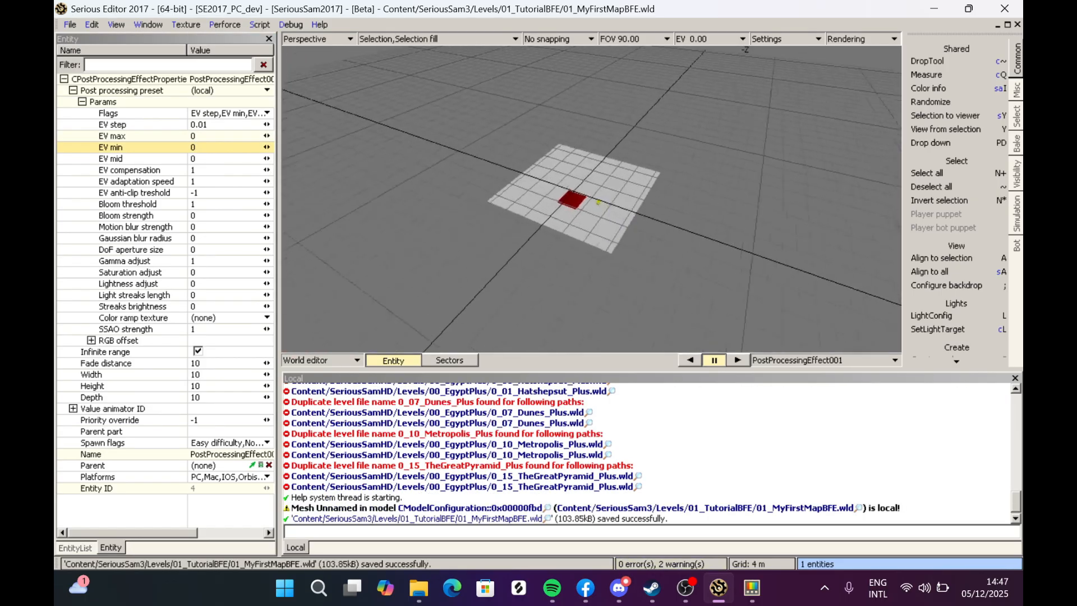
{"action": "scroll", "coordinate": [592, 199], "scroll_direction": "up", "scroll_amount": 10}
{"action": "scroll", "coordinate": [592, 199], "scroll_direction": "down", "scroll_amount": 8}
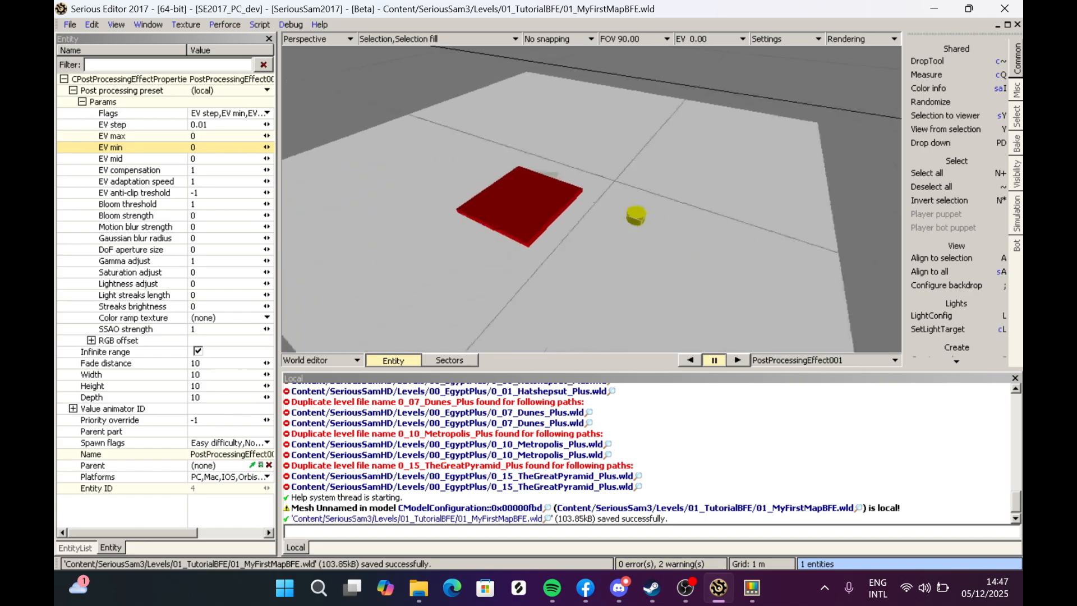
{"action": "scroll", "coordinate": [592, 199], "scroll_direction": "up", "scroll_amount": 12}
{"action": "scroll", "coordinate": [592, 199], "scroll_direction": "down", "scroll_amount": 10}
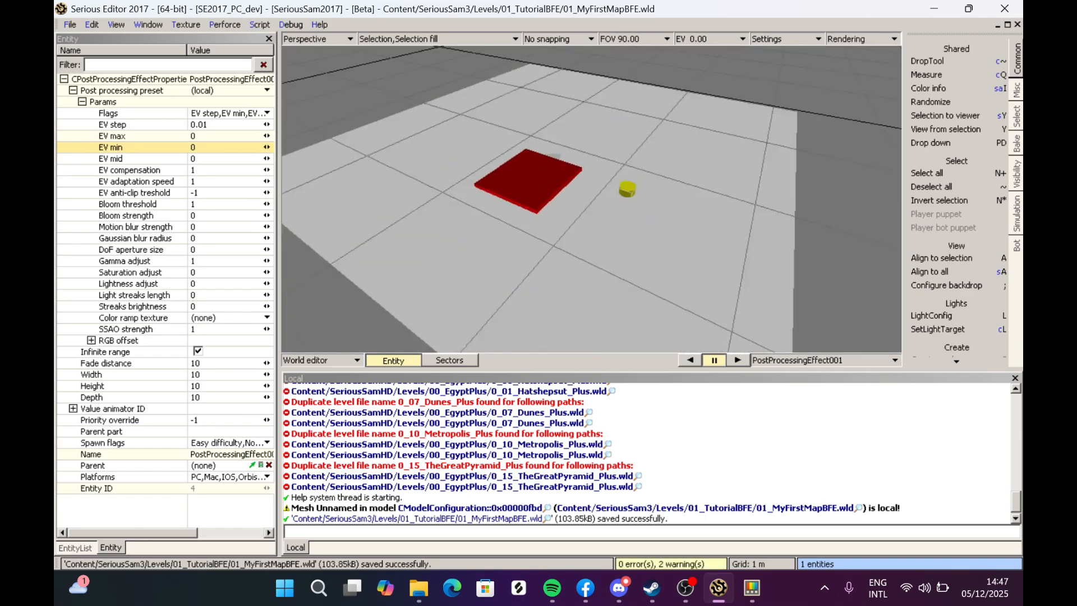
{"action": "scroll", "coordinate": [591, 199], "scroll_direction": "up", "scroll_amount": 6}
{"action": "scroll", "coordinate": [592, 199], "scroll_direction": "down", "scroll_amount": 3}
{"action": "scroll", "coordinate": [592, 199], "scroll_direction": "up", "scroll_amount": 8}
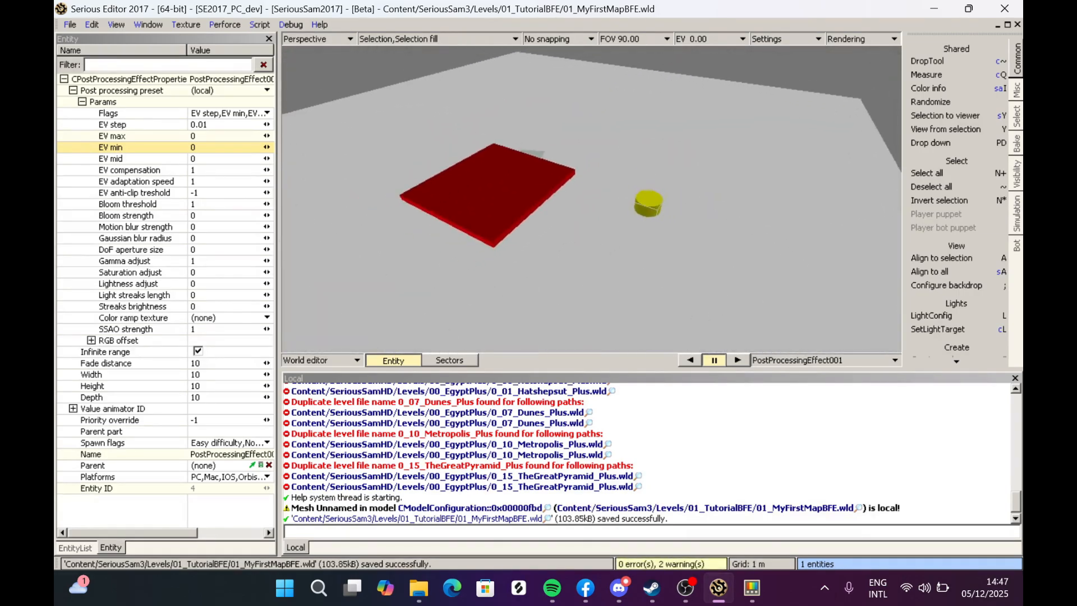
{"action": "scroll", "coordinate": [592, 199], "scroll_direction": "down", "scroll_amount": 10}
{"action": "scroll", "coordinate": [592, 199], "scroll_direction": "up", "scroll_amount": 6}
{"action": "scroll", "coordinate": [498, 175], "scroll_direction": "up", "scroll_amount": 2}
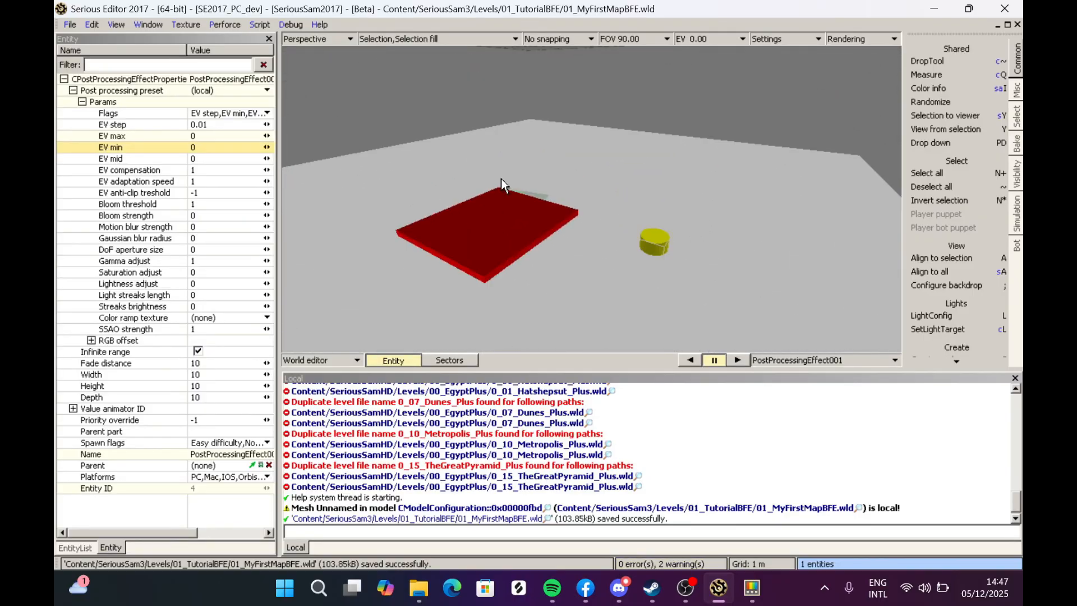
{"action": "left_click", "coordinate": [498, 175]}
{"action": "scroll", "coordinate": [498, 175], "scroll_direction": "up", "scroll_amount": 5}
{"action": "scroll", "coordinate": [498, 175], "scroll_direction": "down", "scroll_amount": 8}
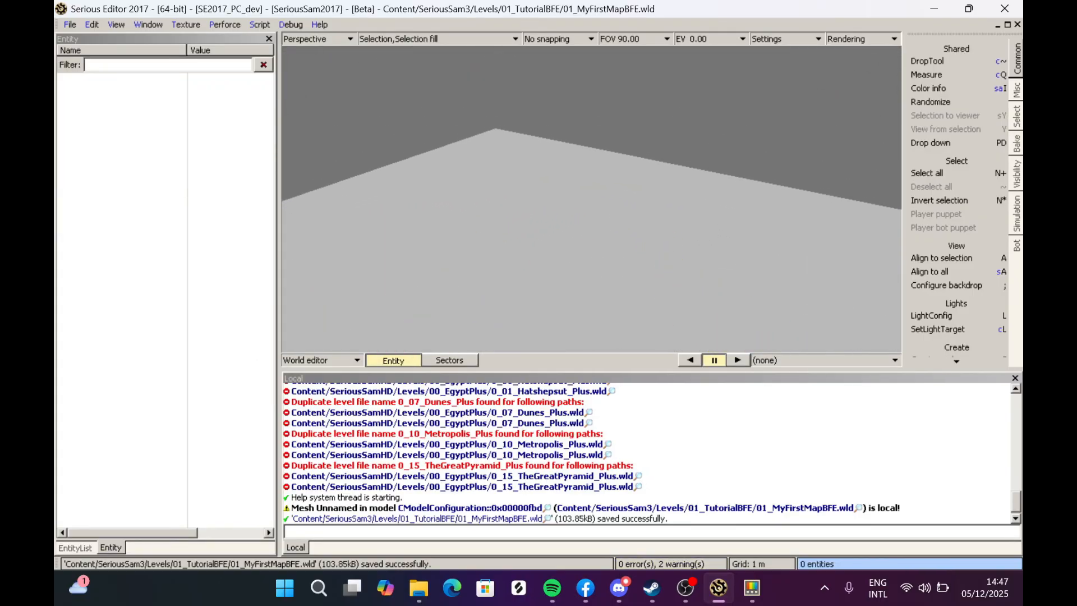
{"action": "scroll", "coordinate": [498, 175], "scroll_direction": "up", "scroll_amount": 6}
{"action": "scroll", "coordinate": [498, 175], "scroll_direction": "down", "scroll_amount": 8}
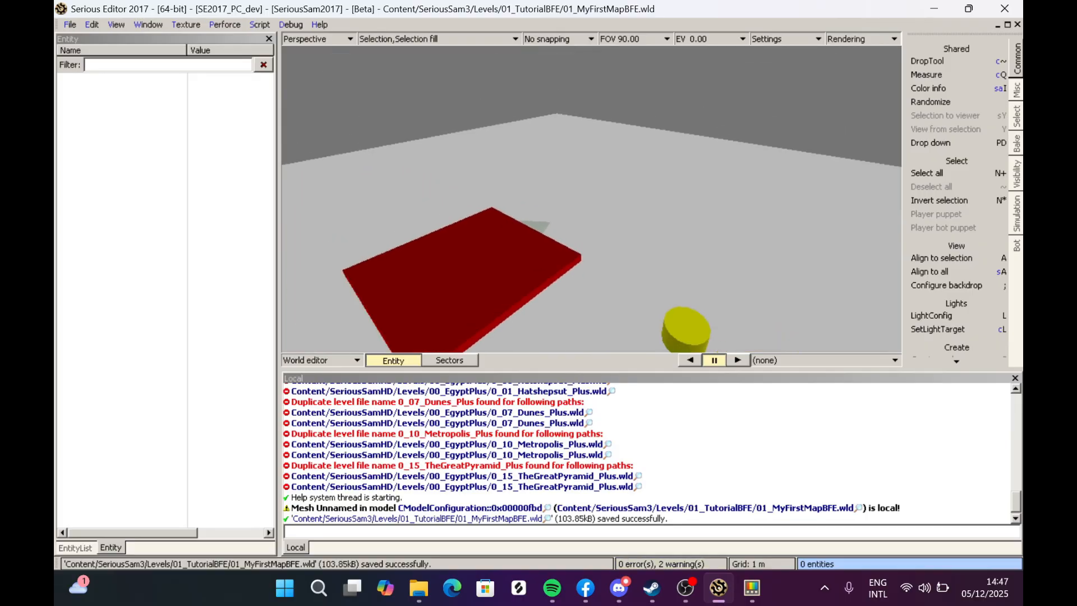
{"action": "scroll", "coordinate": [498, 175], "scroll_direction": "up", "scroll_amount": 5}
{"action": "scroll", "coordinate": [498, 175], "scroll_direction": "down", "scroll_amount": 8}
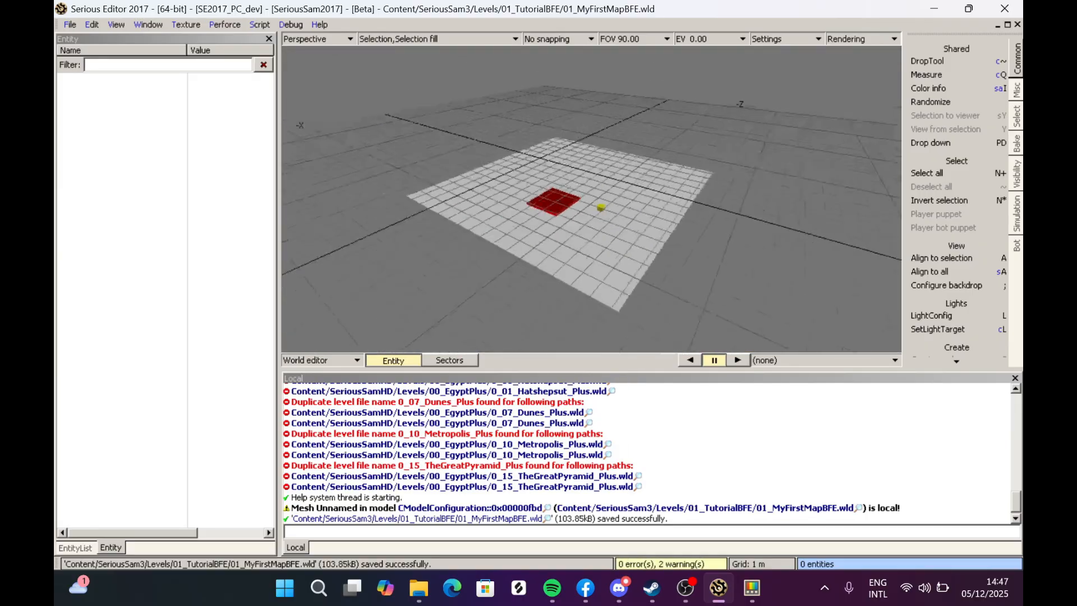
{"action": "scroll", "coordinate": [498, 176], "scroll_direction": "up", "scroll_amount": 9}
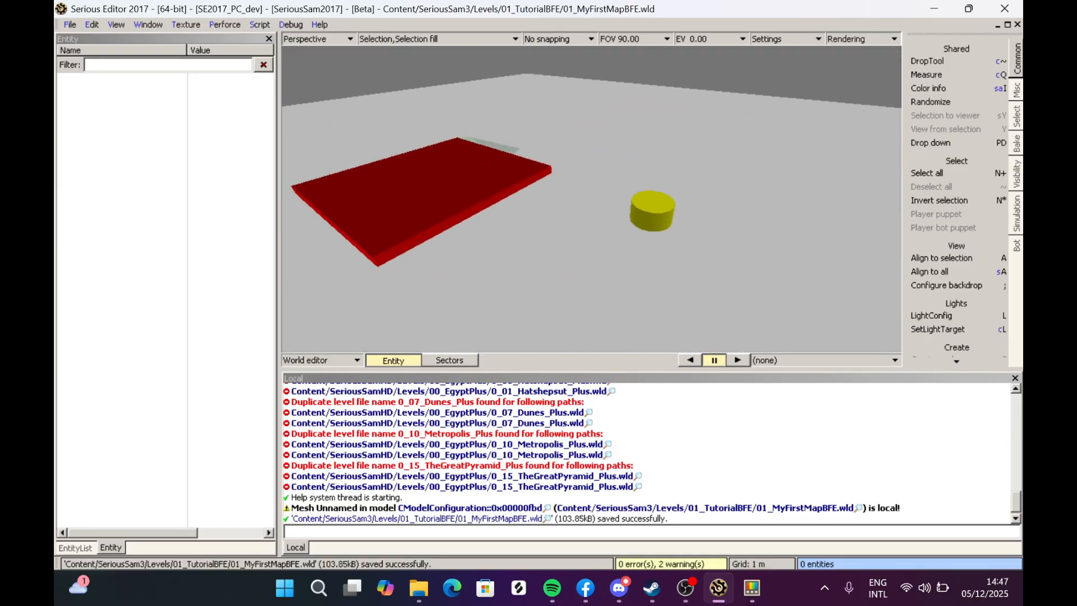
{"action": "scroll", "coordinate": [498, 175], "scroll_direction": "down", "scroll_amount": 5}
{"action": "scroll", "coordinate": [498, 175], "scroll_direction": "up", "scroll_amount": 9}
{"action": "scroll", "coordinate": [498, 175], "scroll_direction": "down", "scroll_amount": 6}
{"action": "middle_click_drag", "start_coordinate": [539, 131], "coordinate": [545, 137]}
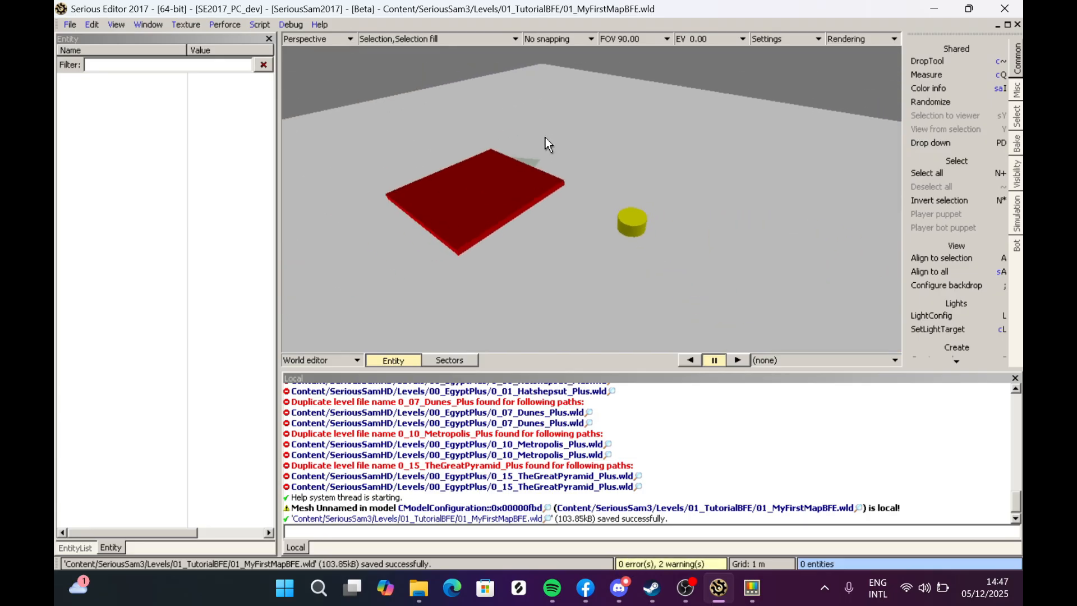
{"action": "right_click_drag", "start_coordinate": [591, 235], "coordinate": [593, 194]}
{"action": "key", "text": "w"}
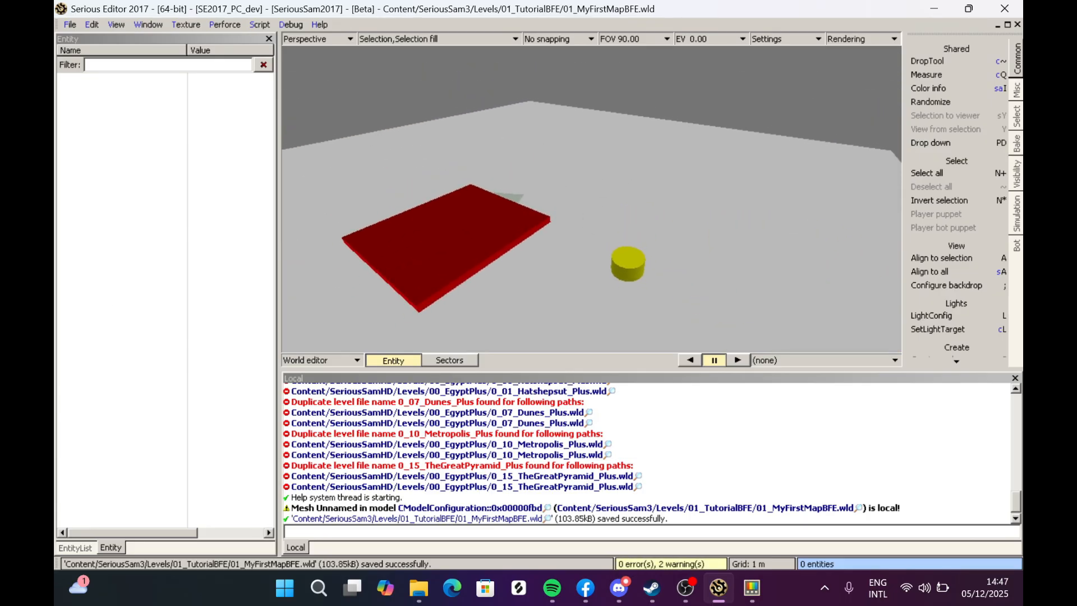
Place a simple model entity from the Geometry category on the grey floor behind the yellow effect entity and show its properties
{"action": "left_click", "coordinate": [76, 548]}
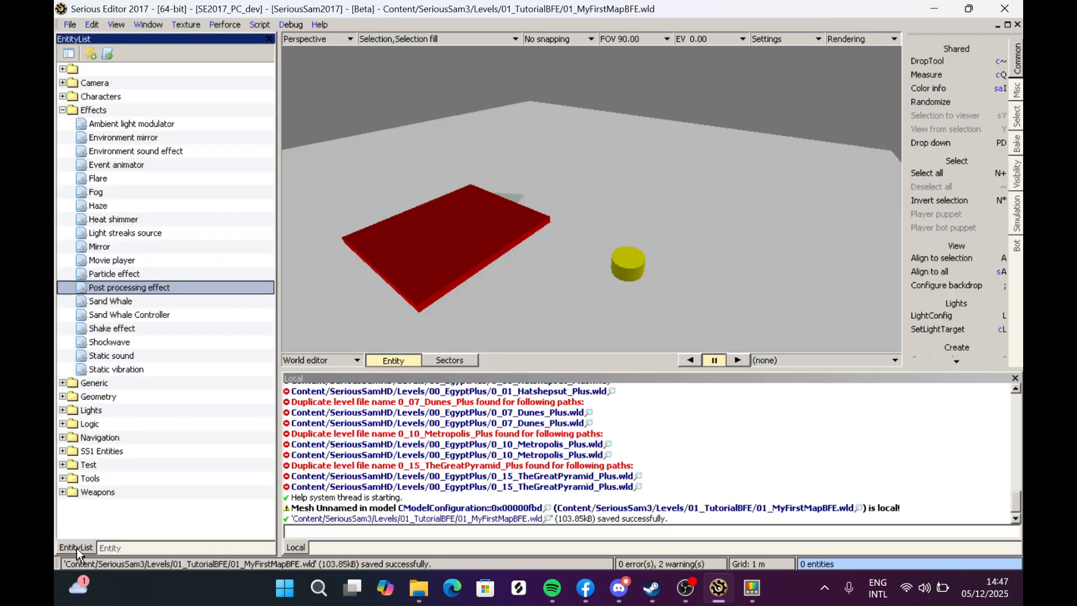
{"action": "left_click", "coordinate": [63, 110]}
{"action": "left_click", "coordinate": [63, 137]}
{"action": "left_click_drag", "start_coordinate": [112, 274], "coordinate": [652, 166]}
{"action": "left_click", "coordinate": [110, 548]}
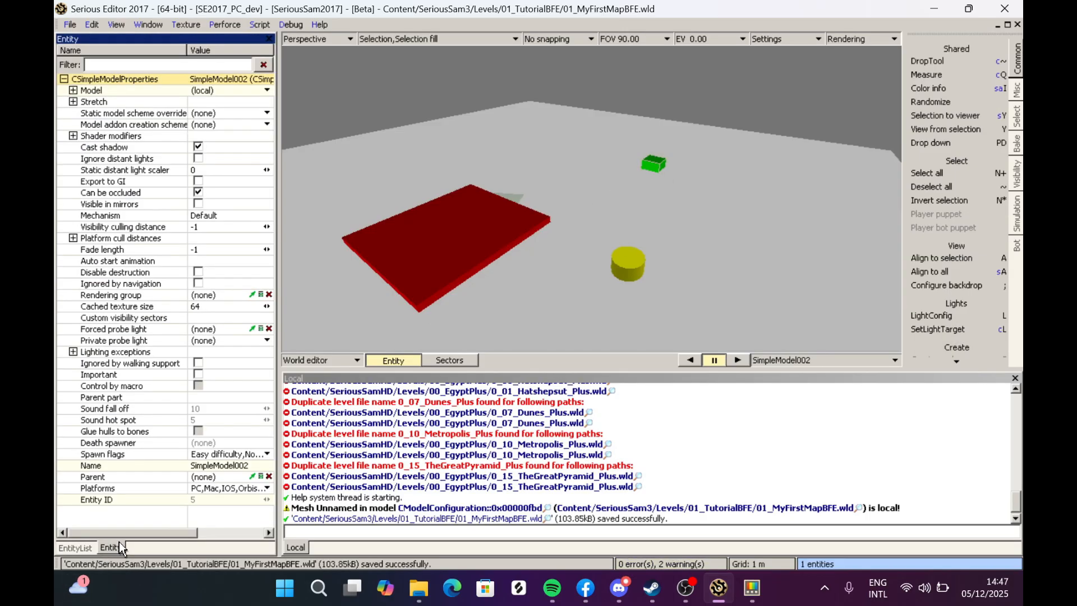
Browse for a replacement model for the new simple model entity and go to the Content/SeriousSam3 folder
{"action": "left_click", "coordinate": [245, 91]}
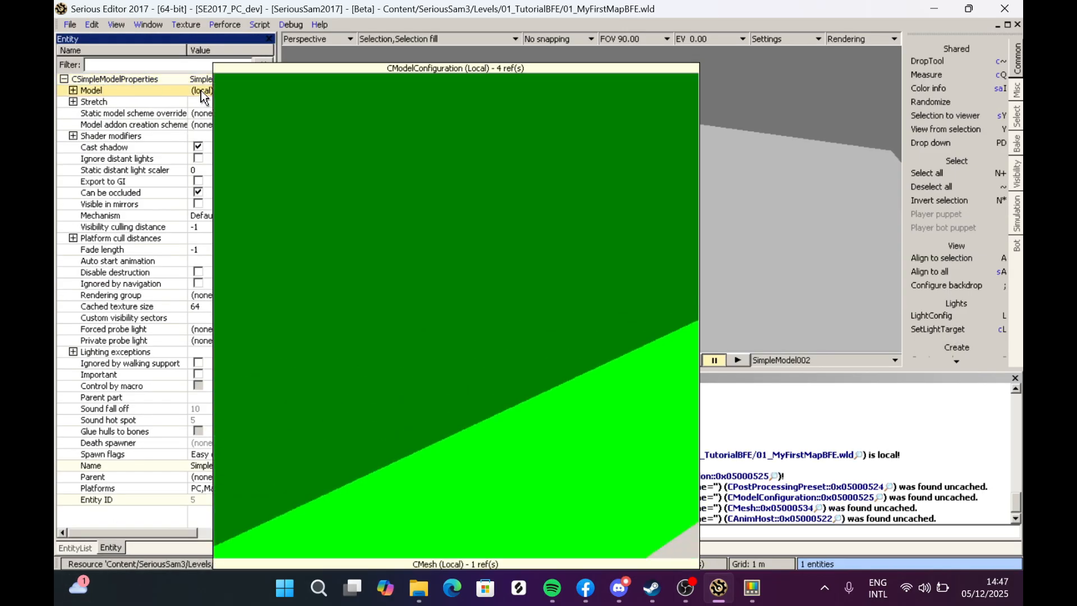
{"action": "left_click", "coordinate": [201, 89]}
{"action": "left_click", "coordinate": [210, 118]}
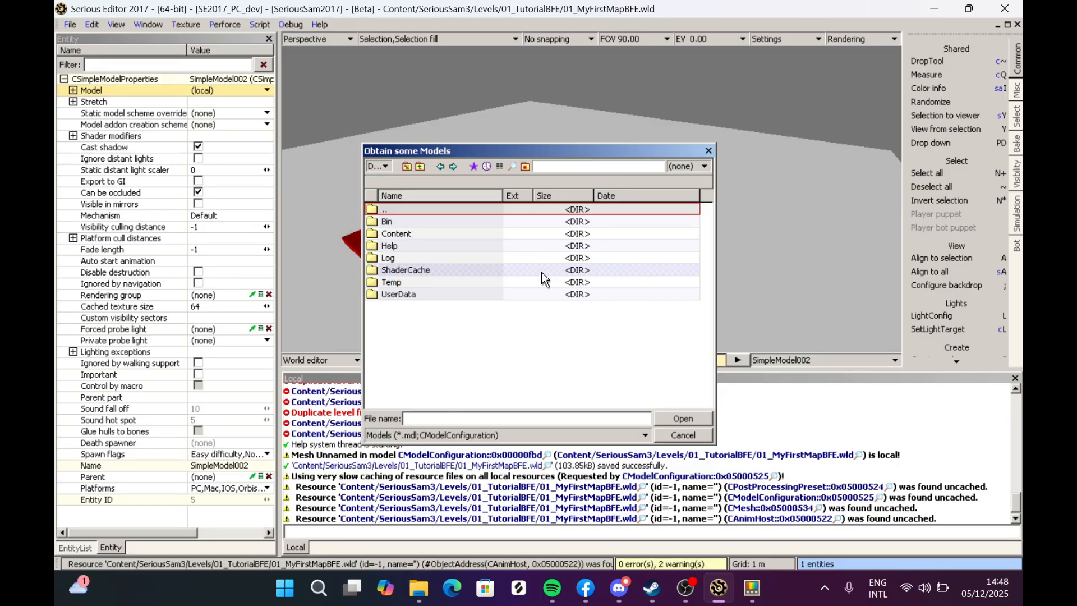
{"action": "left_click", "coordinate": [406, 232]}
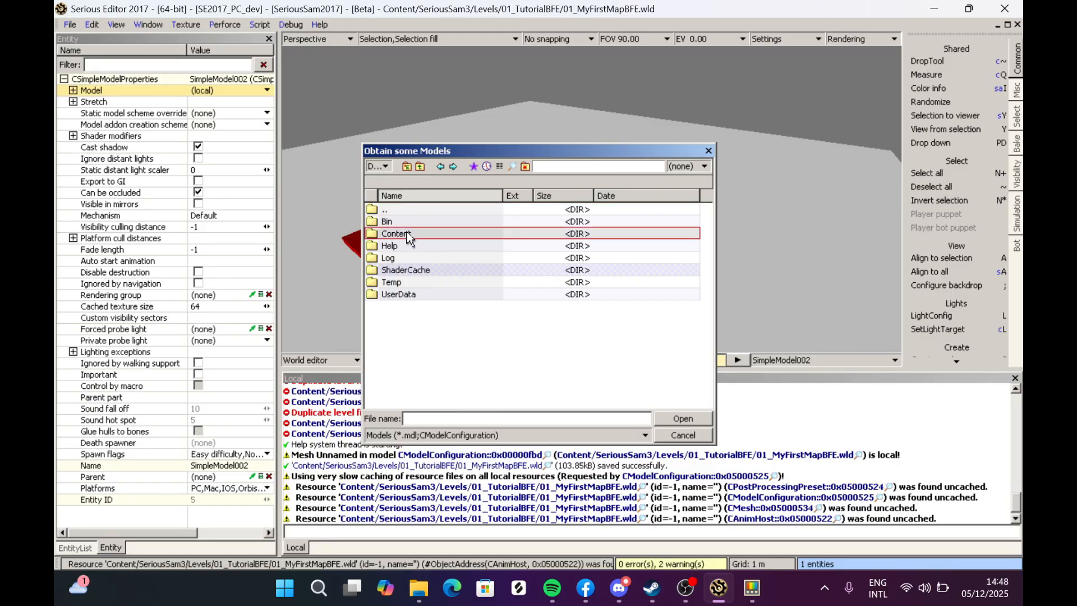
{"action": "double_click", "coordinate": [406, 235]}
{"action": "scroll", "coordinate": [457, 295], "scroll_direction": "down", "scroll_amount": 3}
{"action": "left_click", "coordinate": [423, 337]}
{"action": "double_click", "coordinate": [423, 337]}
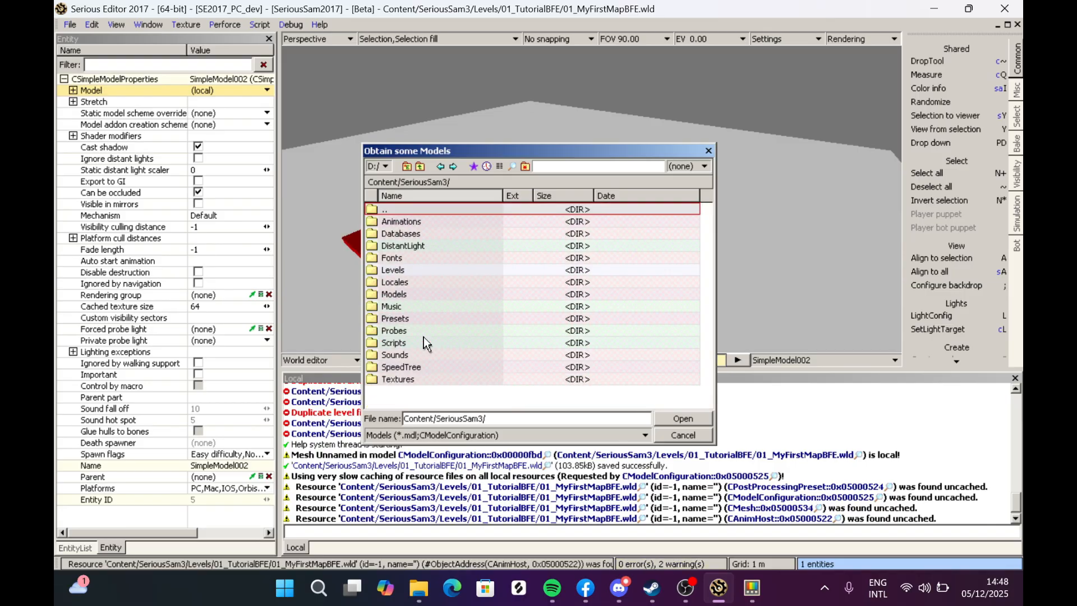
Search the SeriousSam3 models for "pyramid", assign the Pyramid model with size 8262 to the simple model entity, and view it
{"action": "left_click", "coordinate": [536, 167]}
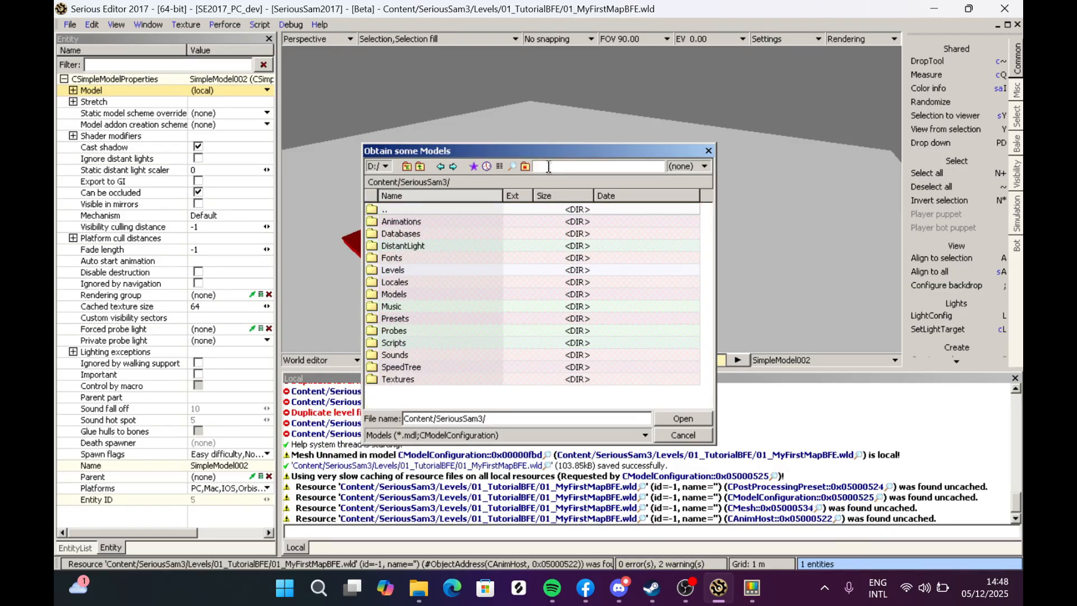
{"action": "type", "text": "pyramil"}
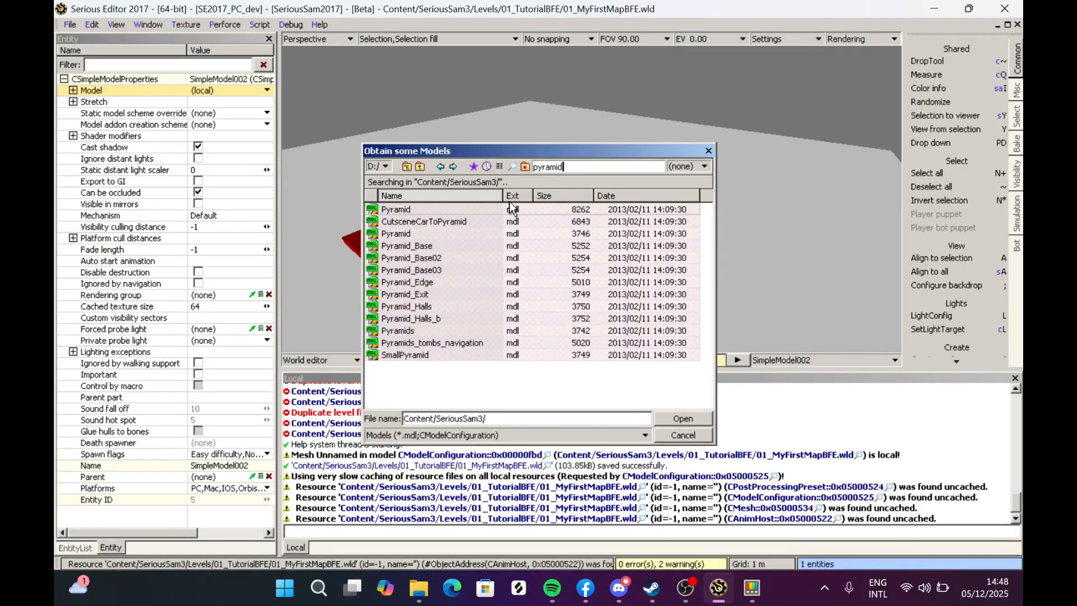
{"action": "left_click", "coordinate": [413, 238]}
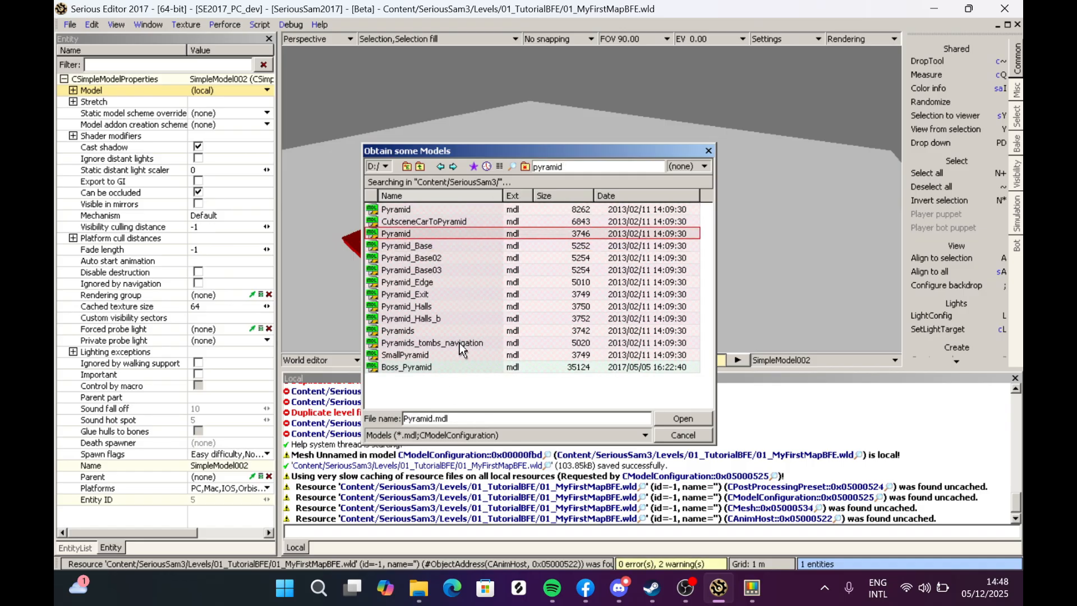
{"action": "left_click", "coordinate": [399, 282]}
{"action": "left_click", "coordinate": [417, 236]}
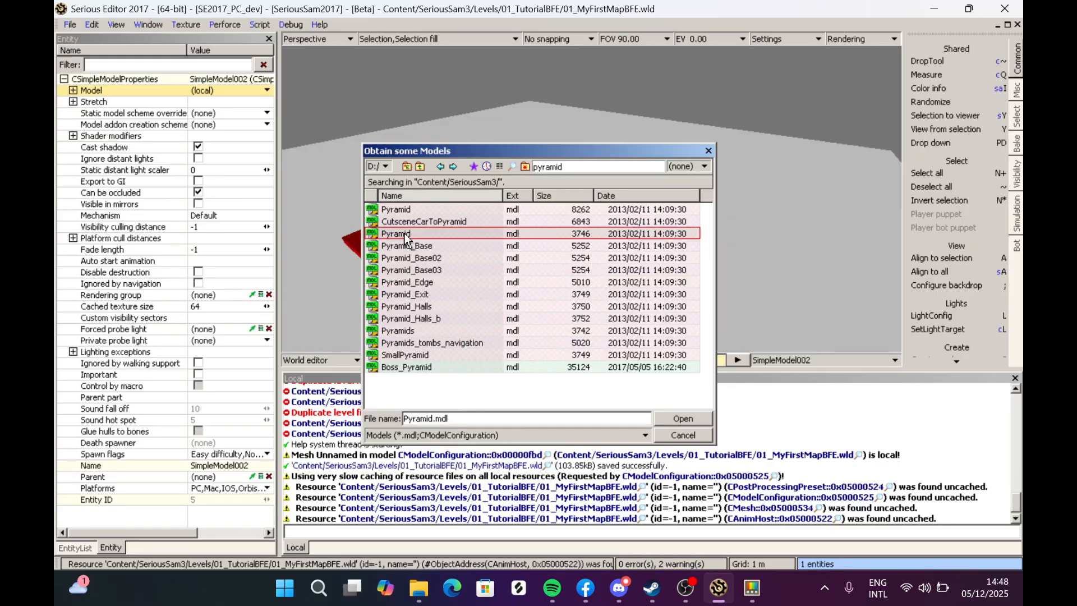
{"action": "mouse_move", "coordinate": [406, 238]}
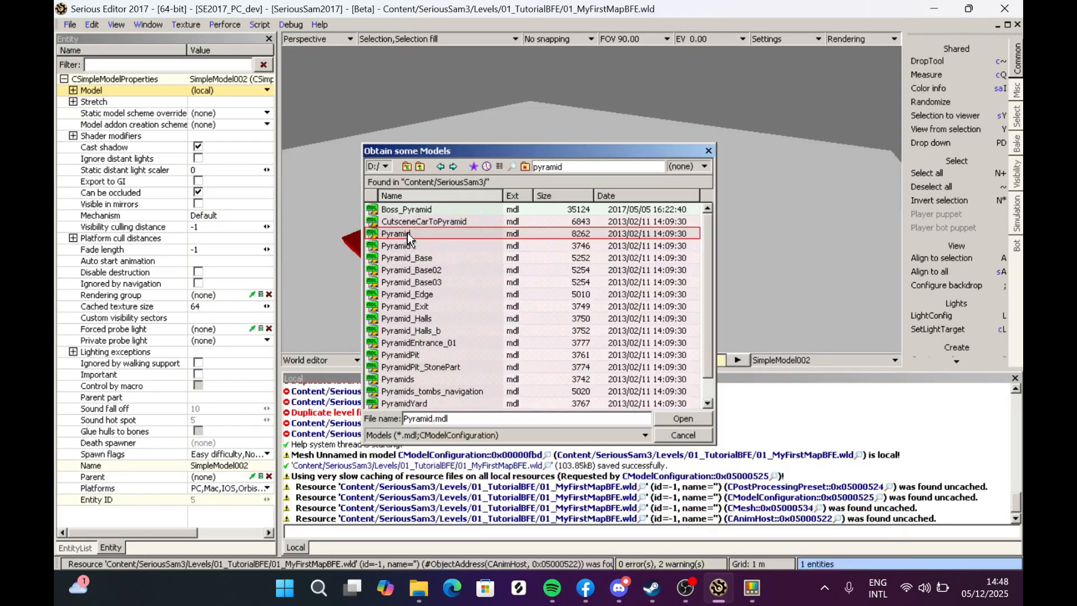
{"action": "double_click", "coordinate": [407, 233]}
{"action": "scroll", "coordinate": [476, 216], "scroll_direction": "down", "scroll_amount": 15}
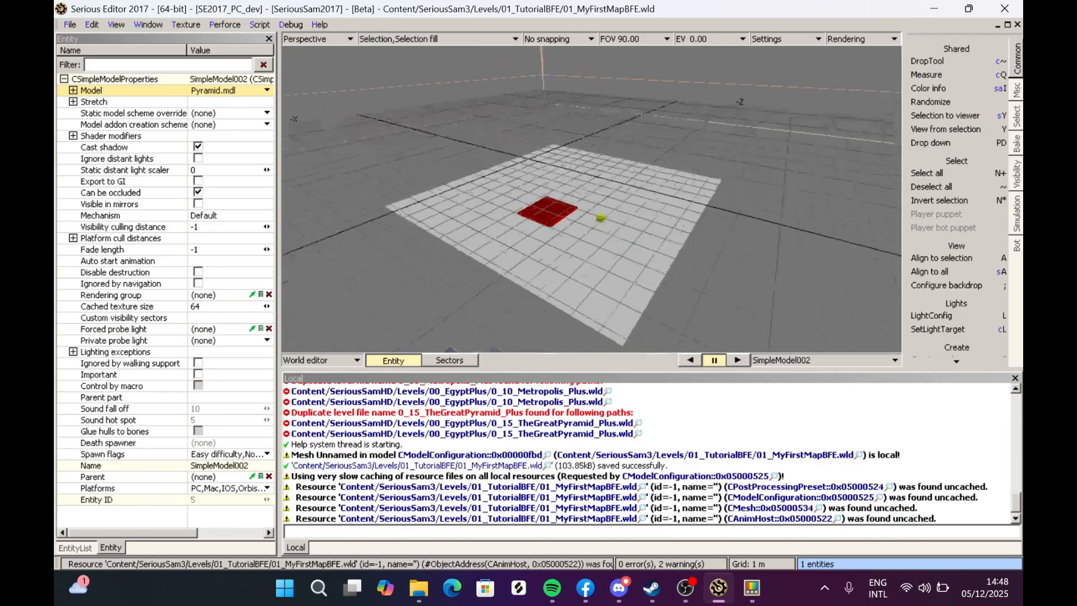
{"action": "key", "text": "F1"}
{"action": "key", "text": "Escape"}
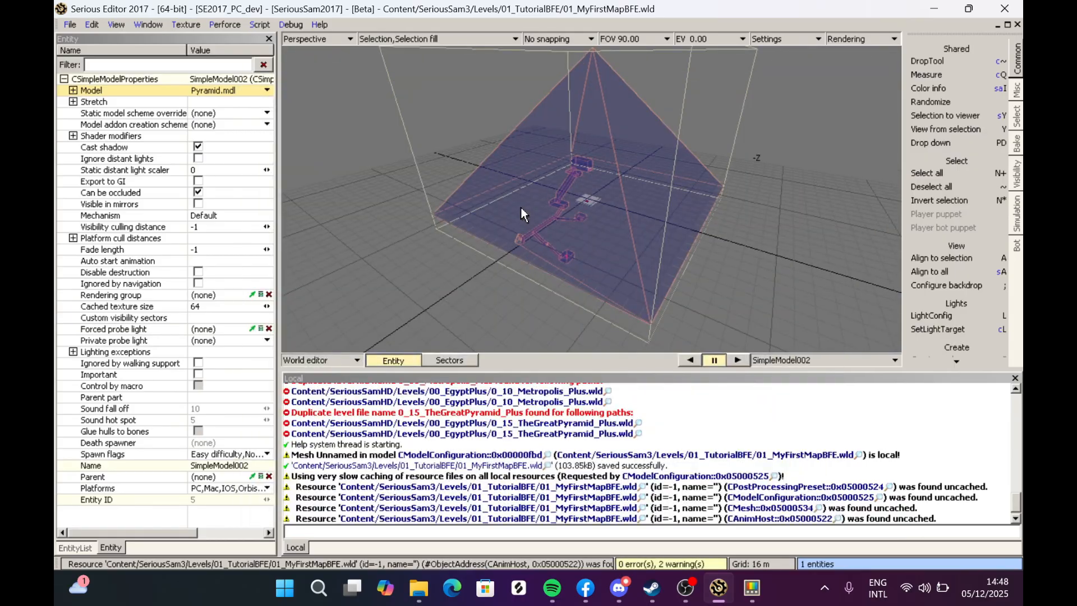
{"action": "key", "text": "grave"}
{"action": "scroll", "coordinate": [521, 207], "scroll_direction": "up", "scroll_amount": 3}
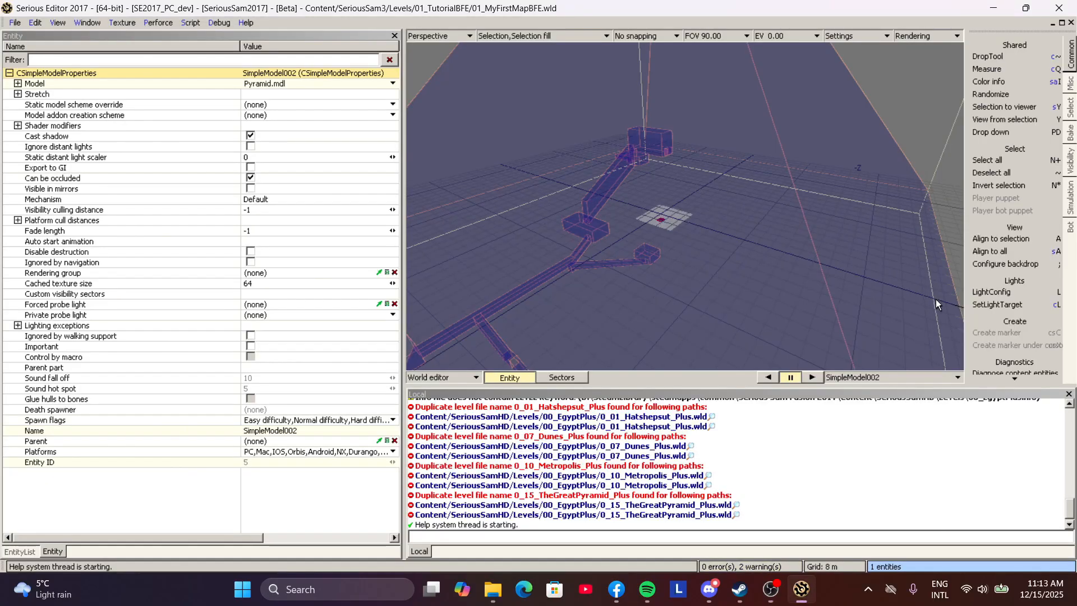
{"action": "mouse_move", "coordinate": [935, 298]}
{"action": "right_mouse_down", "text": "alt"}
{"action": "mouse_move", "coordinate": [947, 263]}
{"action": "mouse_move", "coordinate": [936, 309]}
{"action": "mouse_move", "coordinate": [929, 303]}
{"action": "mouse_move", "coordinate": [940, 308]}
{"action": "mouse_move", "coordinate": [942, 295]}
{"action": "right_mouse_up", "text": "alt"}
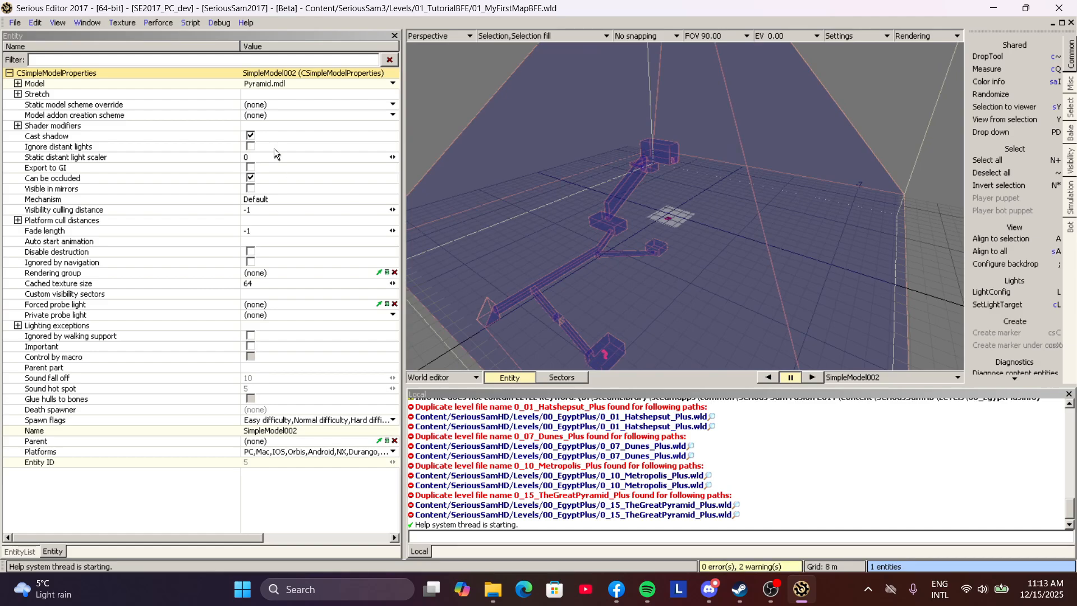
Search the models for "pyramid" again and replace the entity's model with the Pyramid mdl of size 3746
{"action": "left_click", "coordinate": [278, 85]}
{"action": "left_click", "coordinate": [273, 122]}
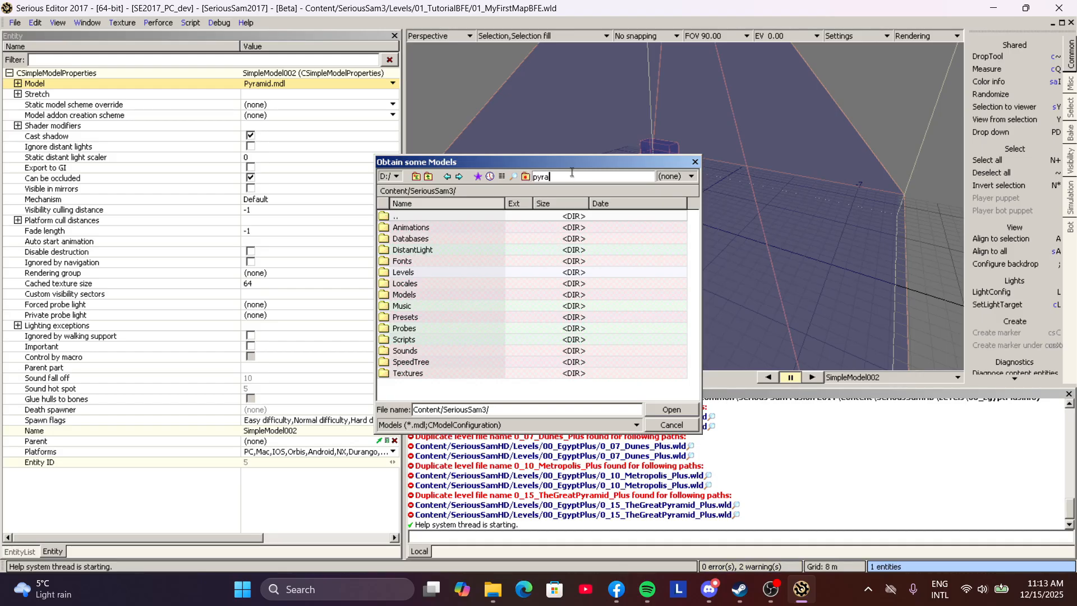
{"action": "key", "text": "Return"}
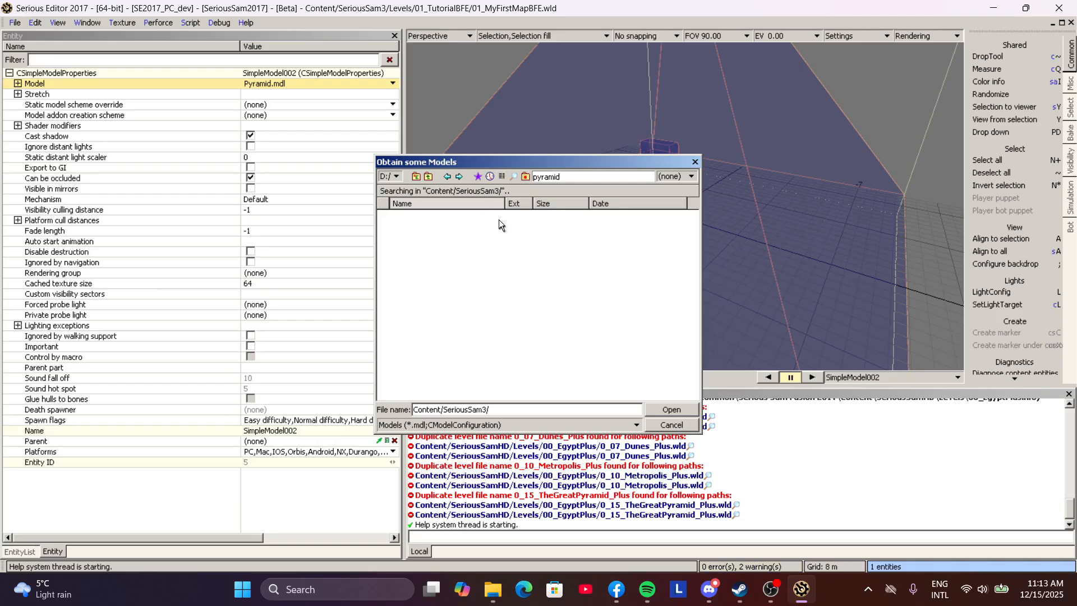
{"action": "left_click", "coordinate": [396, 217]}
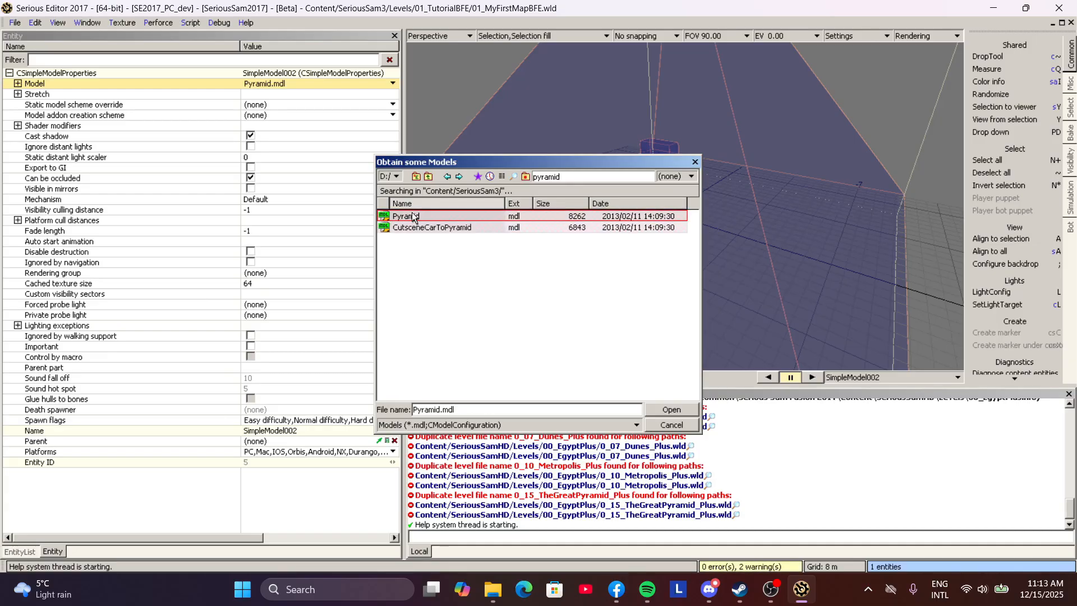
{"action": "mouse_move", "coordinate": [416, 220]}
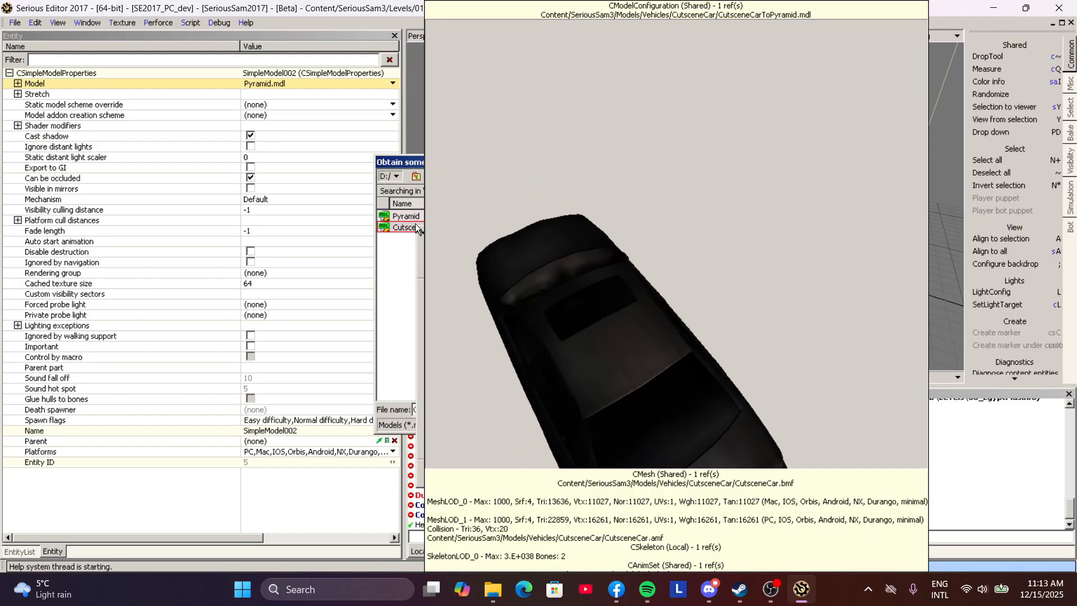
{"action": "right_click", "coordinate": [416, 225]}
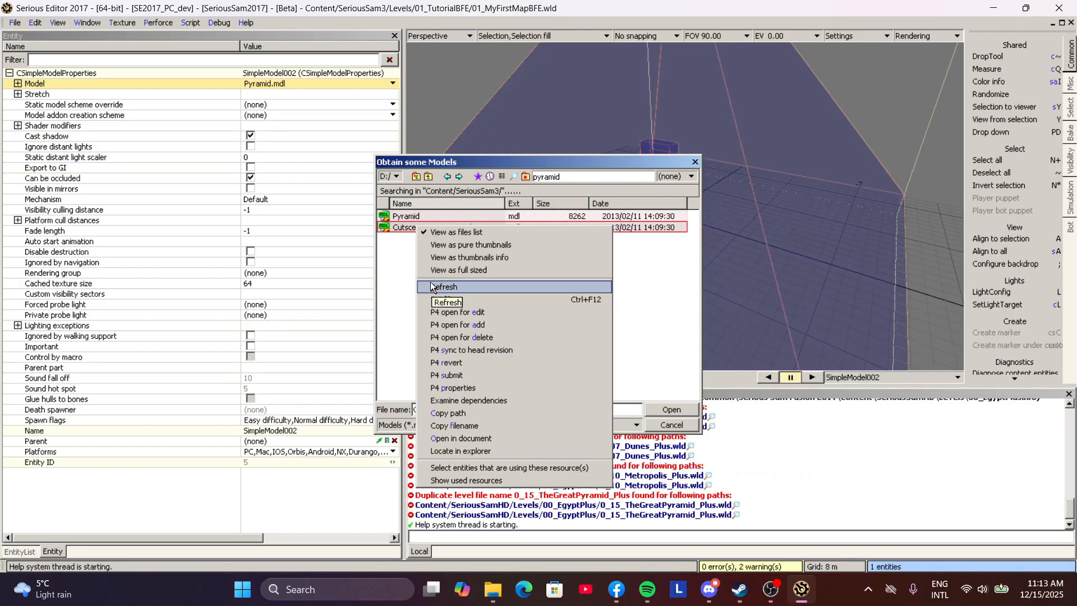
{"action": "left_click", "coordinate": [413, 252]}
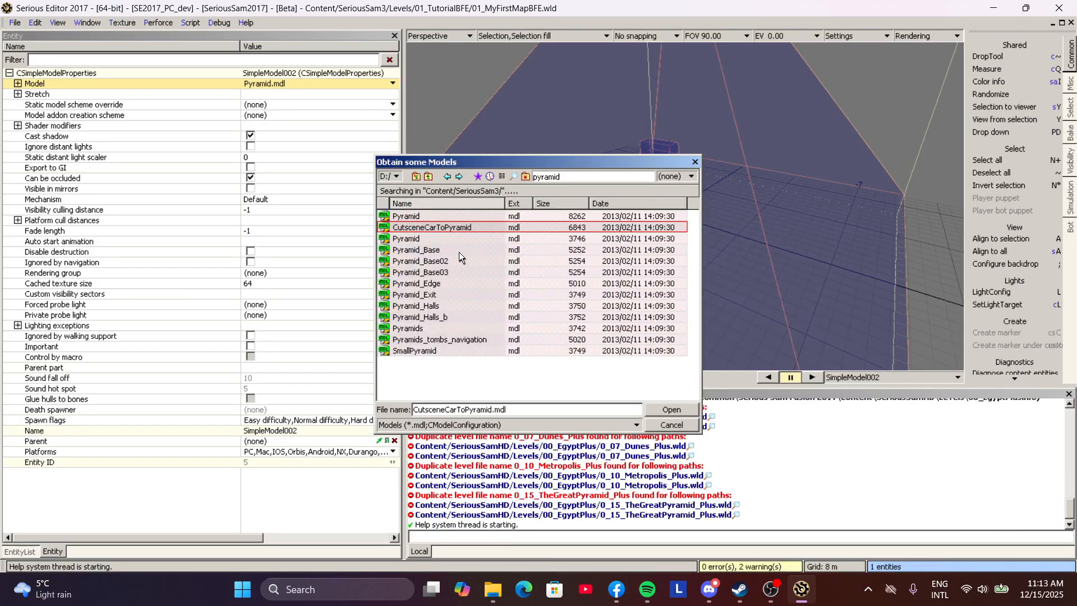
{"action": "left_click", "coordinate": [437, 240]}
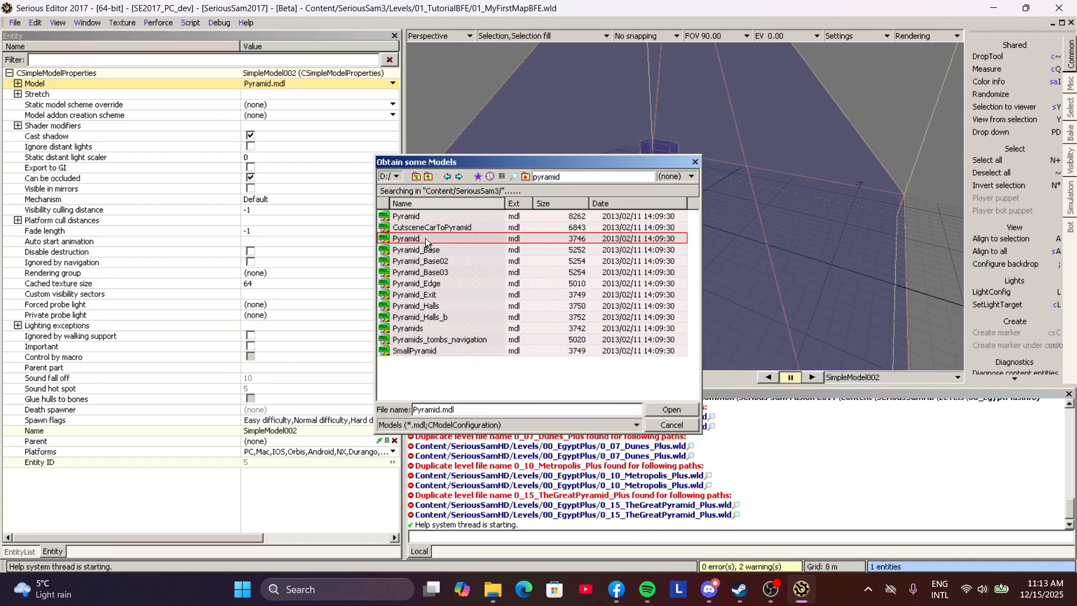
{"action": "double_click", "coordinate": [425, 237]}
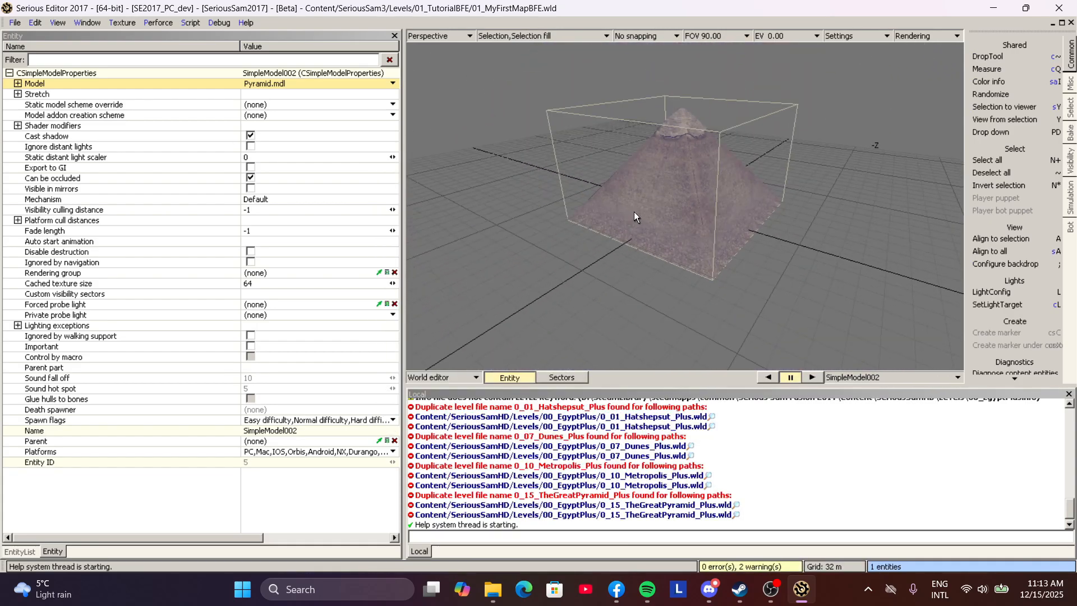
Select the textured pyramid and move it a short distance horizontally across the ground plane
{"action": "scroll", "coordinate": [685, 206], "scroll_direction": "up", "scroll_amount": 8}
{"action": "scroll", "coordinate": [685, 206], "scroll_direction": "down", "scroll_amount": 6}
{"action": "scroll", "coordinate": [685, 206], "scroll_direction": "down", "scroll_amount": 3}
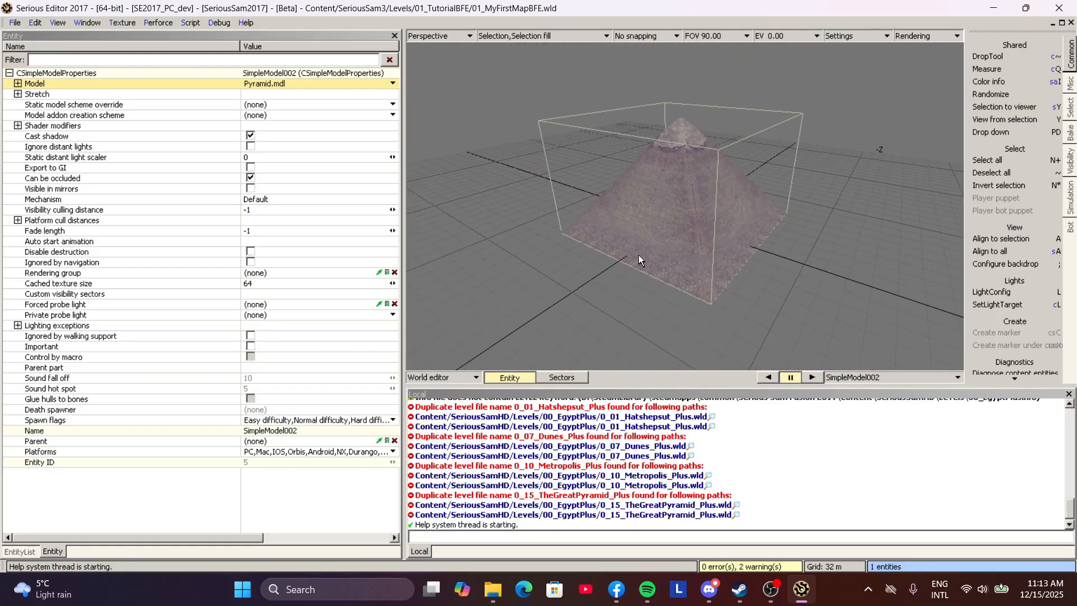
{"action": "left_click", "coordinate": [651, 234]}
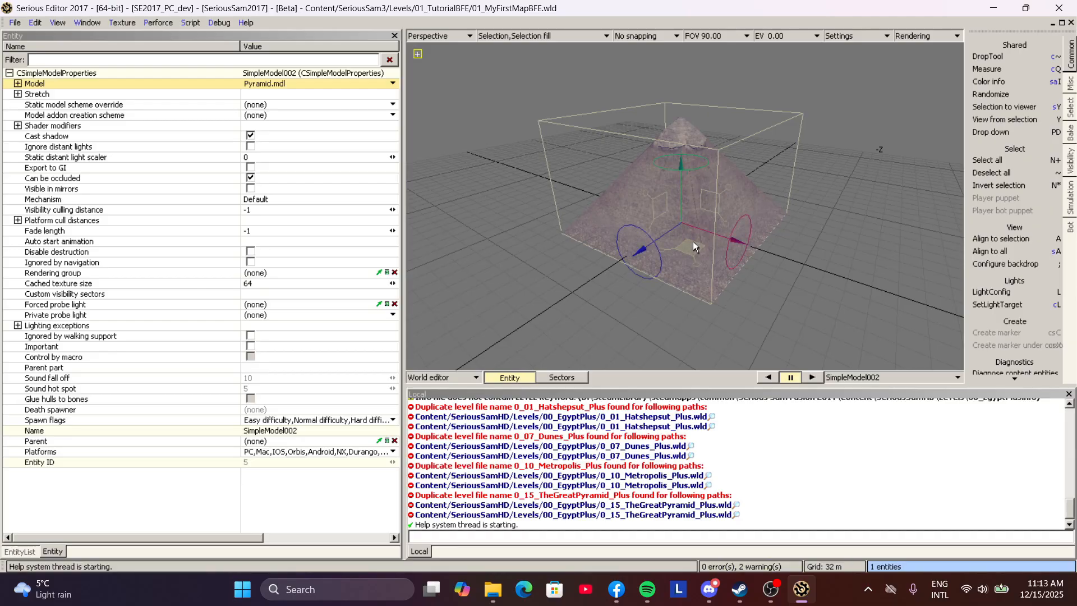
{"action": "left_click_drag", "start_coordinate": [697, 245], "coordinate": [740, 266]}
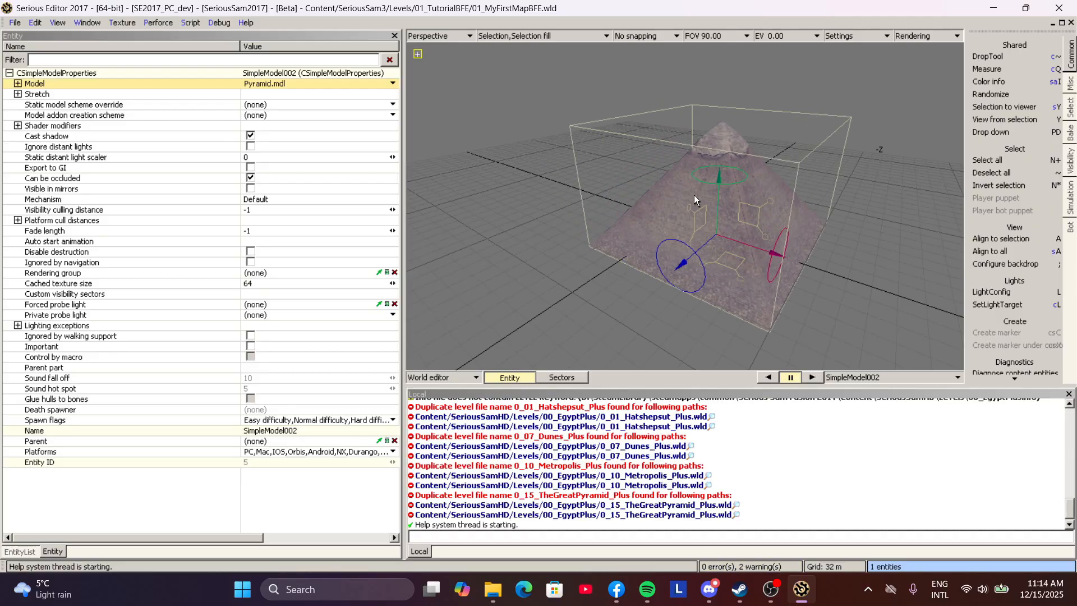
Try narrowing the pyramid along its red axis with the resize handles and undo the resize
{"action": "key", "text": "space"}
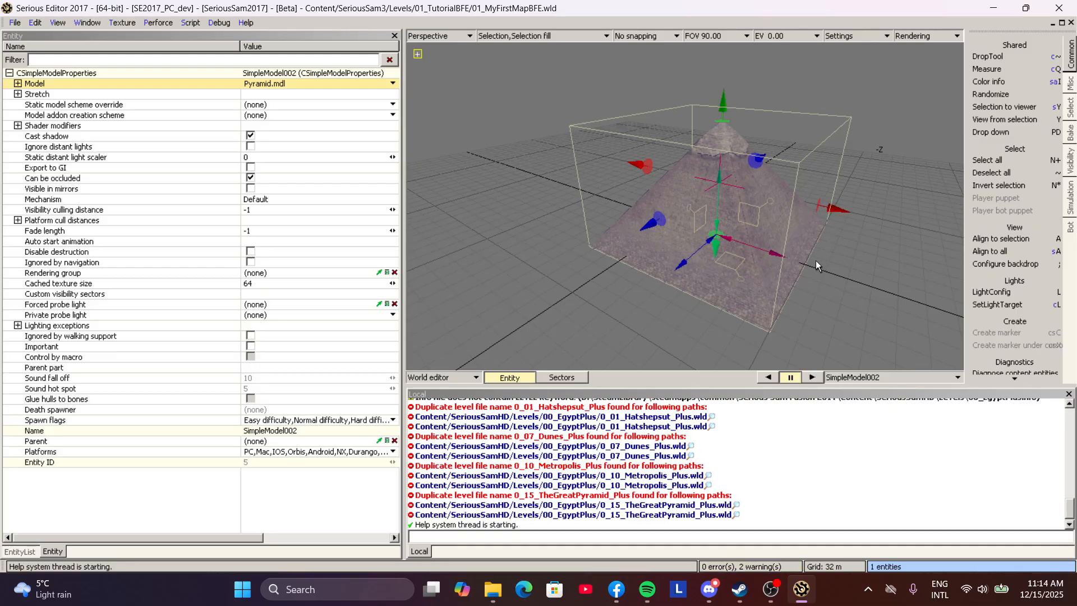
{"action": "left_click_drag", "start_coordinate": [823, 200], "coordinate": [712, 175]}
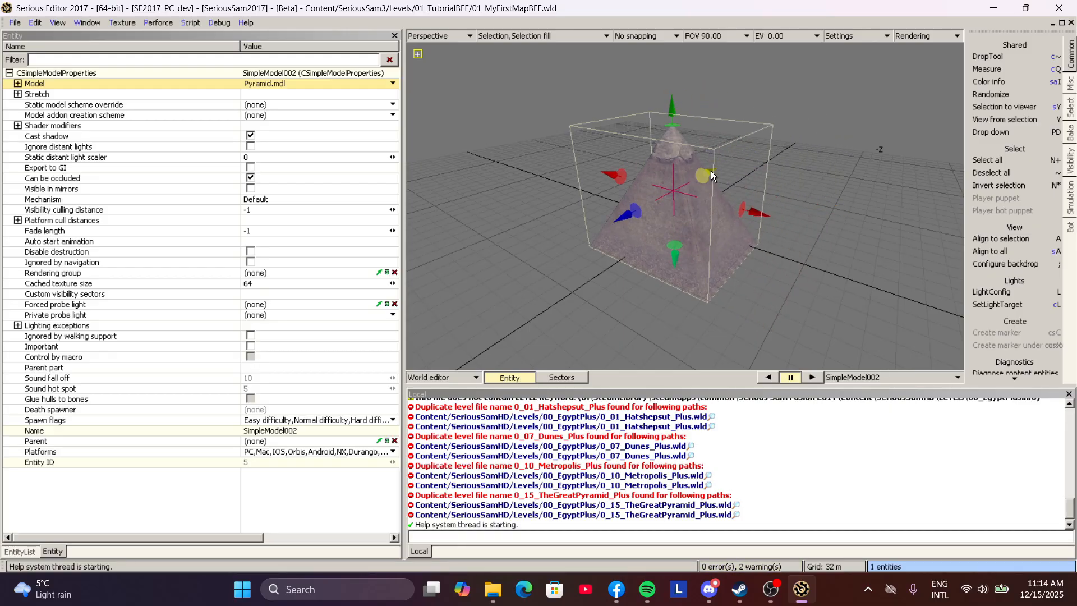
{"action": "key", "text": "space"}
{"action": "key", "text": "ctrl+z"}
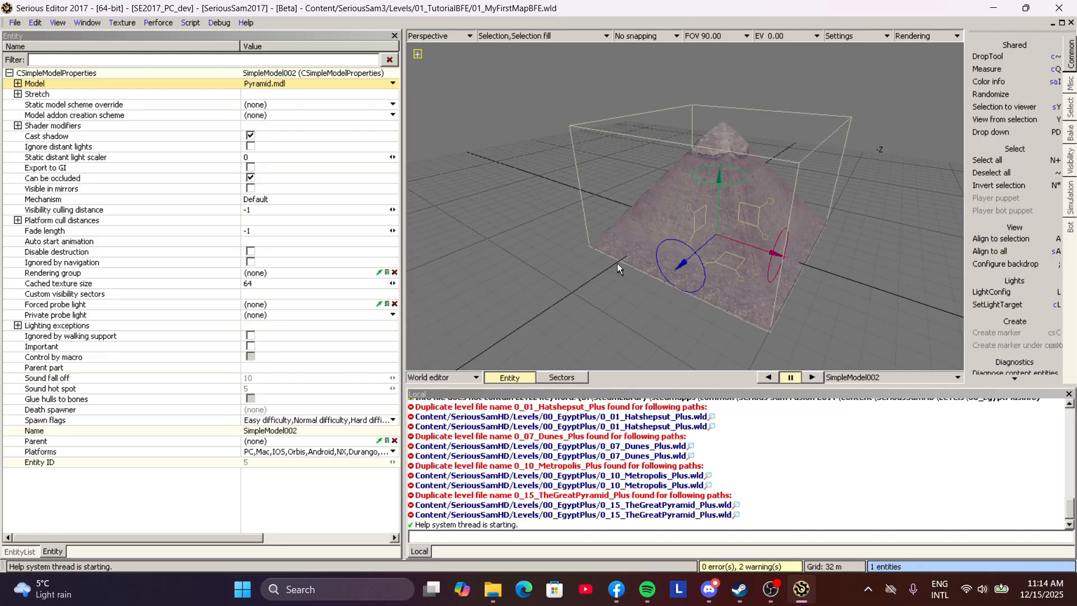
Shrink the pyramid uniformly on all axes to a stretch of about 0.331, leaving it beside the grey floor
{"action": "key", "text": "space"}
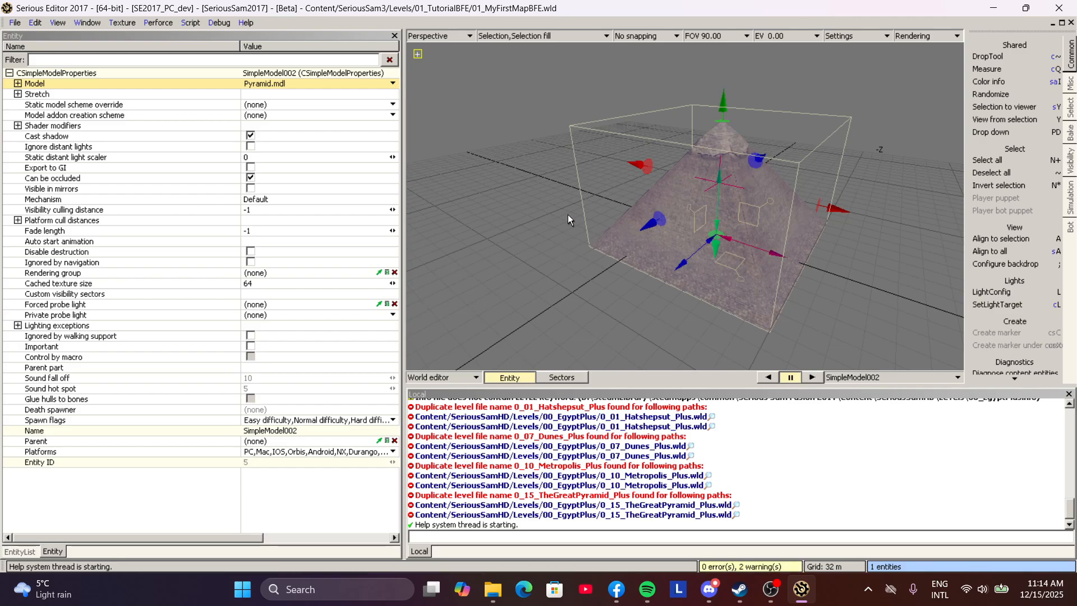
{"action": "middle_click_drag", "start_coordinate": [560, 230], "coordinate": [559, 231]}
{"action": "left_click_drag", "start_coordinate": [560, 230], "coordinate": [560, 275]}
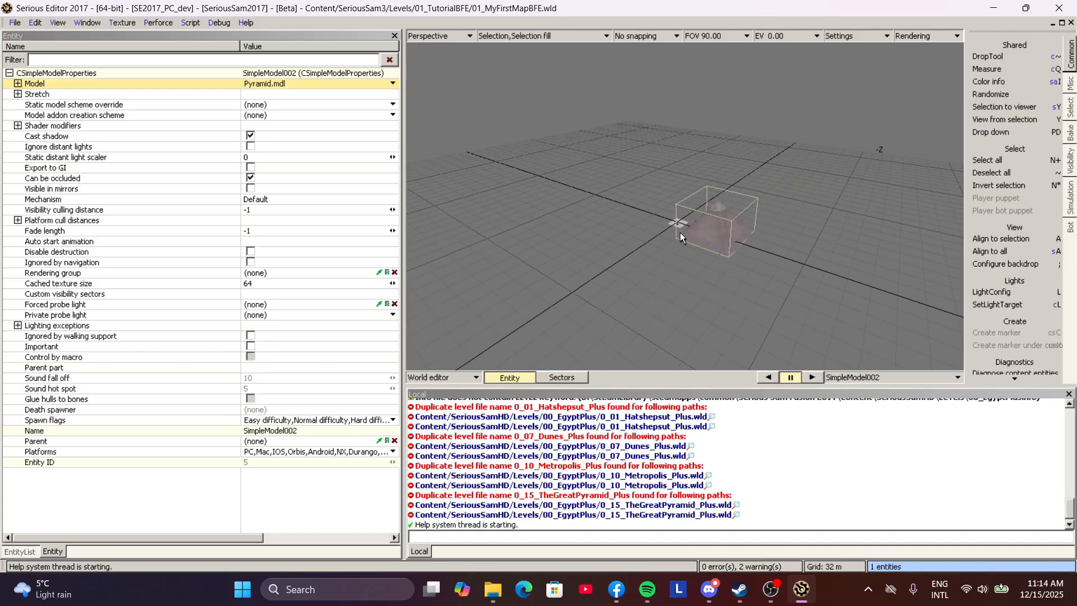
{"action": "scroll", "coordinate": [690, 231], "scroll_direction": "up", "scroll_amount": 3}
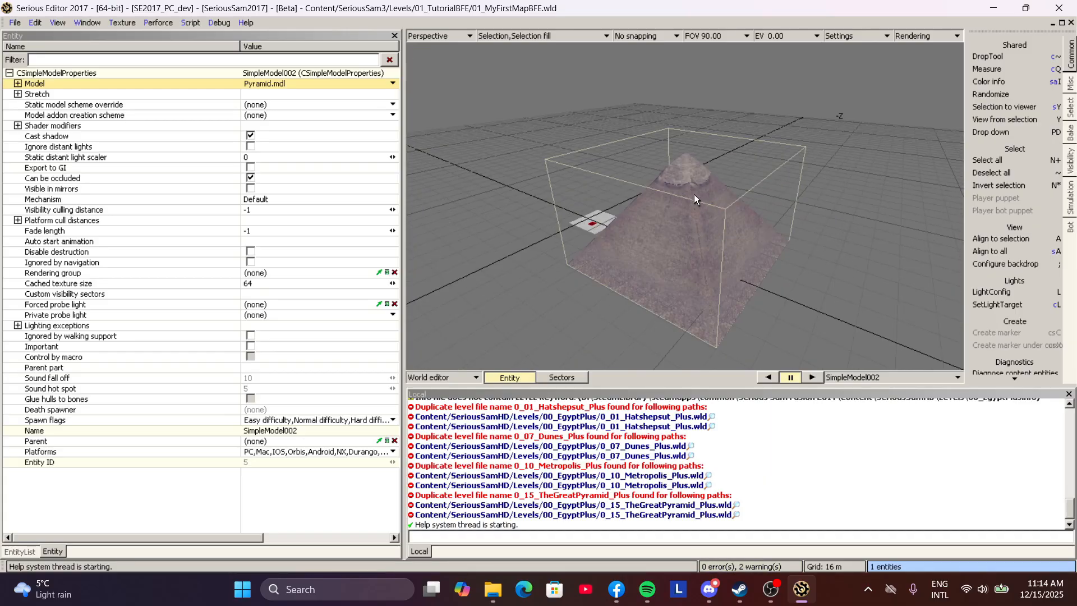
{"action": "middle_click_drag", "start_coordinate": [694, 204], "coordinate": [643, 130]}
{"action": "scroll", "coordinate": [642, 127], "scroll_direction": "up", "scroll_amount": 1}
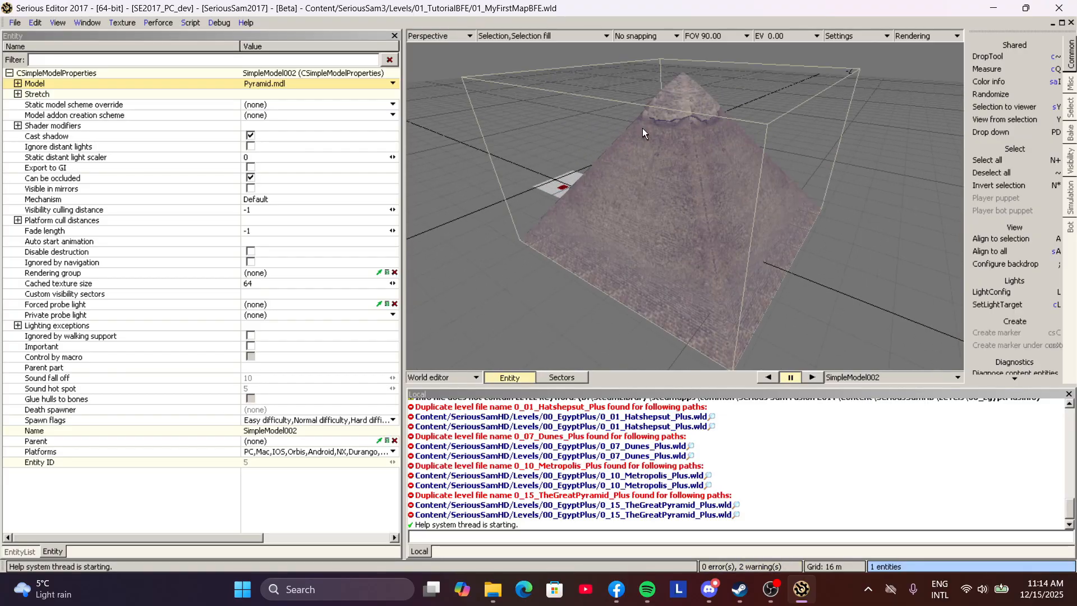
{"action": "scroll", "coordinate": [639, 222], "scroll_direction": "down", "scroll_amount": 3}
{"action": "middle_click_drag", "start_coordinate": [640, 223], "coordinate": [675, 166]}
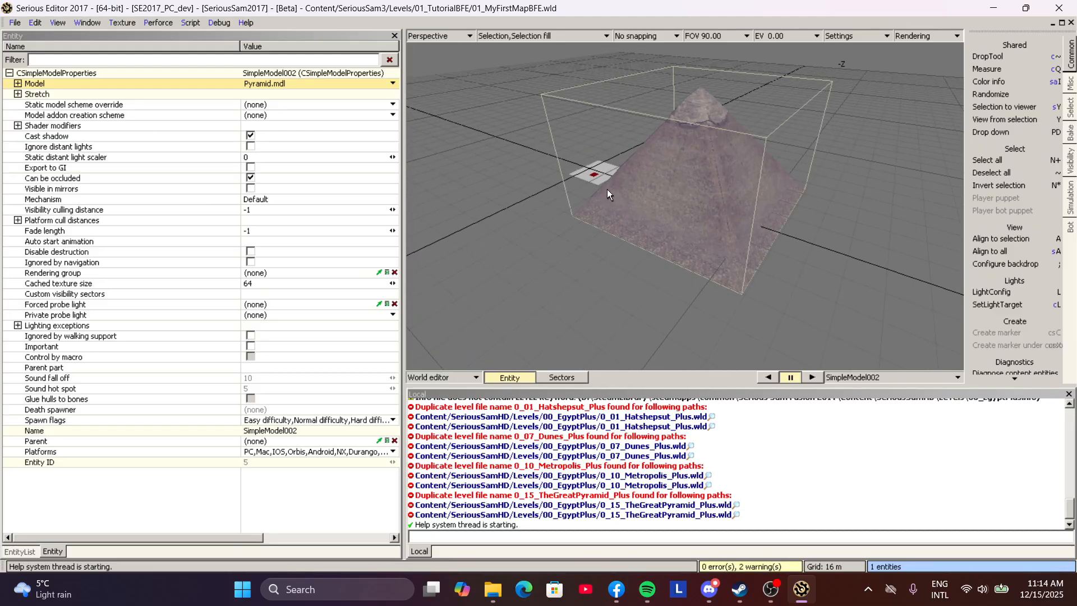
Show the pyramid's placement values, reduce its Stretch X to 0.198 and lower its Height to 38.774196
{"action": "key", "text": "t"}
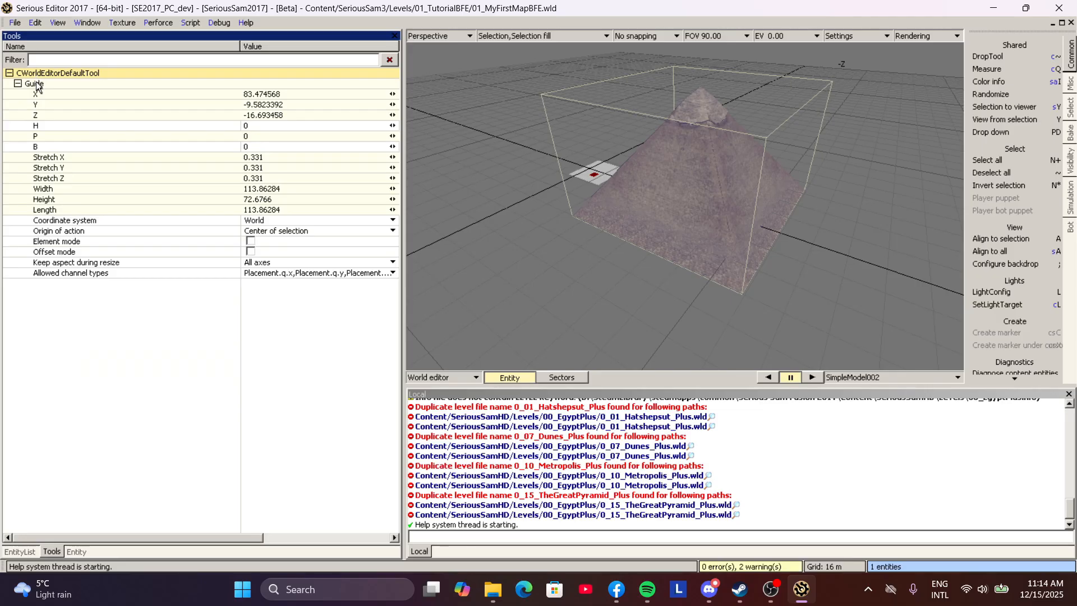
{"action": "left_click", "coordinate": [55, 94]}
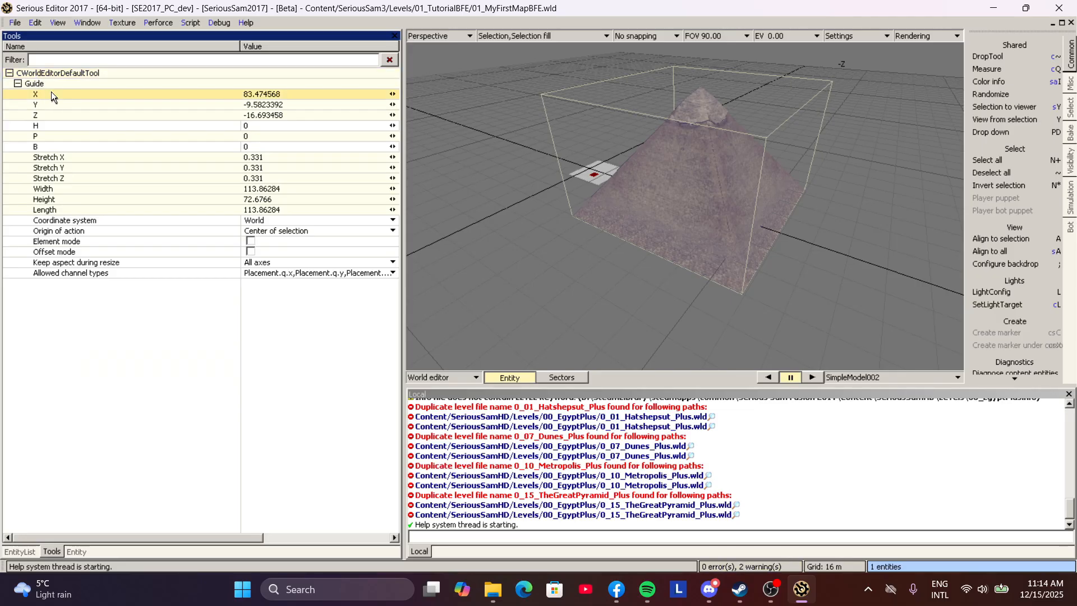
{"action": "left_click", "coordinate": [66, 160]}
{"action": "mouse_move", "coordinate": [393, 157]}
{"action": "left_mouse_down"}
{"action": "mouse_move", "coordinate": [368, 159]}
{"action": "mouse_move", "coordinate": [392, 163]}
{"action": "left_mouse_up"}
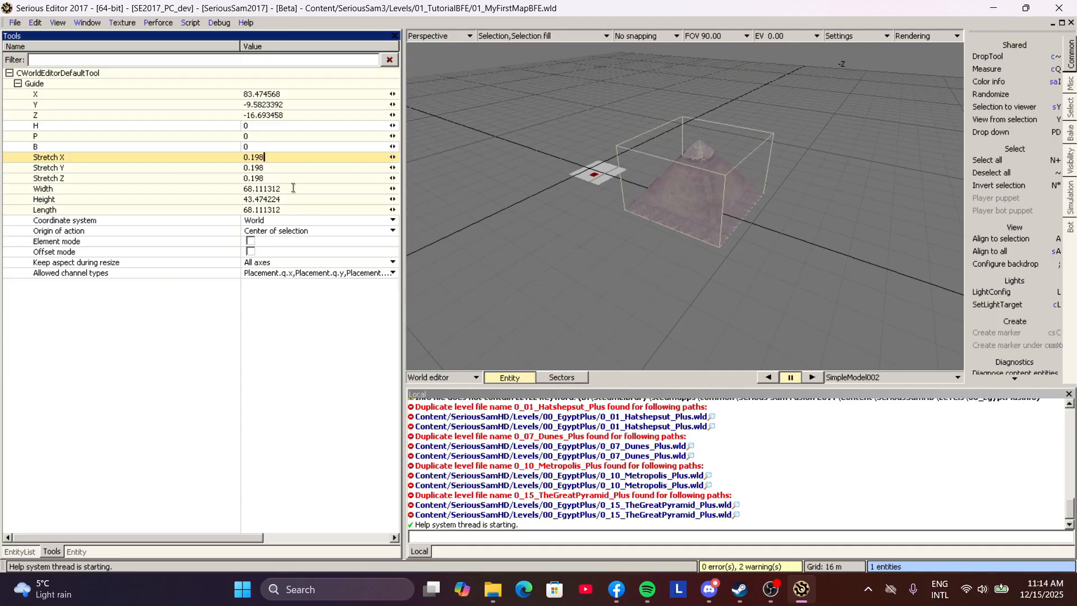
{"action": "left_click", "coordinate": [315, 197]}
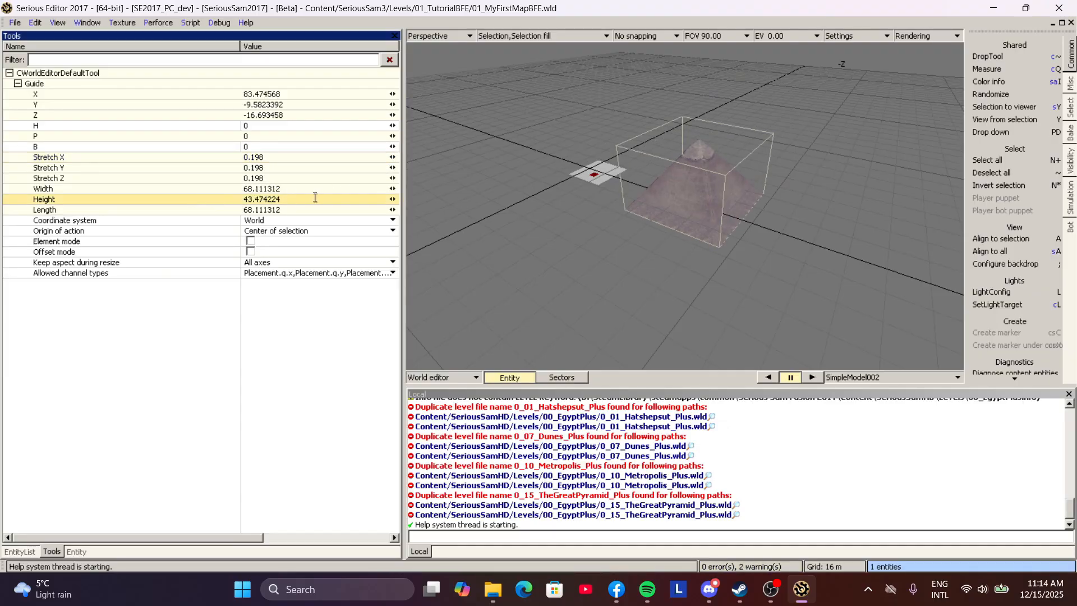
{"action": "left_click_drag", "start_coordinate": [392, 199], "coordinate": [366, 199]}
Move the pyramid behind the grey floor, to about X -15.2 and Z -47.8
{"action": "mouse_move", "coordinate": [561, 207]}
{"action": "right_mouse_down"}
{"action": "mouse_move", "coordinate": [527, 179]}
{"action": "mouse_move", "coordinate": [538, 196]}
{"action": "mouse_move", "coordinate": [556, 196]}
{"action": "right_mouse_up"}
{"action": "right_click_drag", "start_coordinate": [690, 191], "coordinate": [692, 193]}
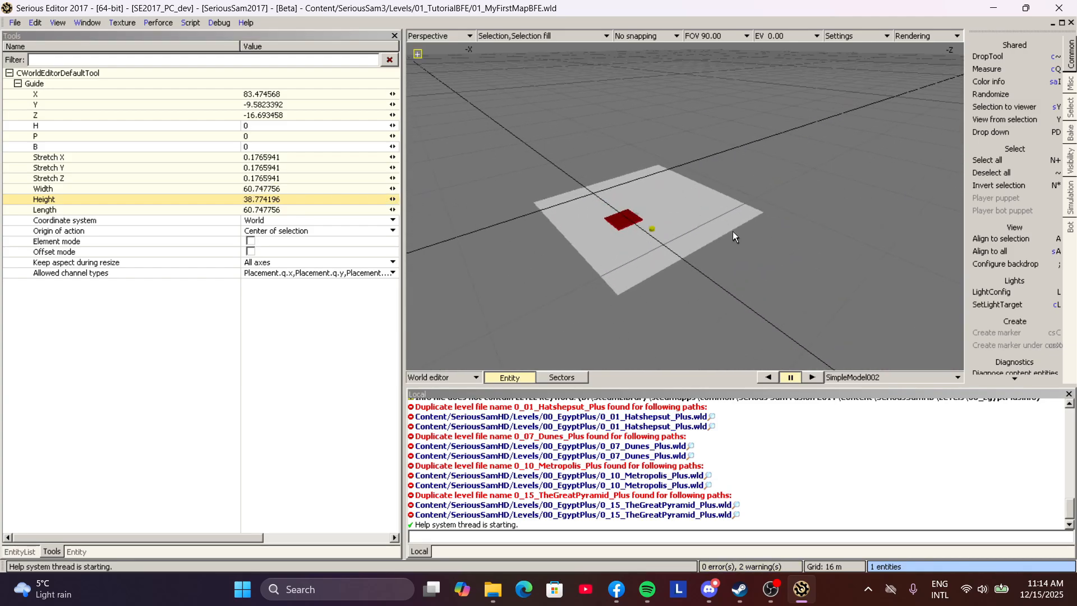
{"action": "right_click_drag", "start_coordinate": [620, 235], "coordinate": [716, 207]}
{"action": "left_click_drag", "start_coordinate": [847, 241], "coordinate": [581, 208]}
Examine the pyramid's size and placement relative to the grey floor and red platform from near and far
{"action": "right_click_drag", "start_coordinate": [581, 208], "coordinate": [516, 182]}
{"action": "key", "text": "w"}
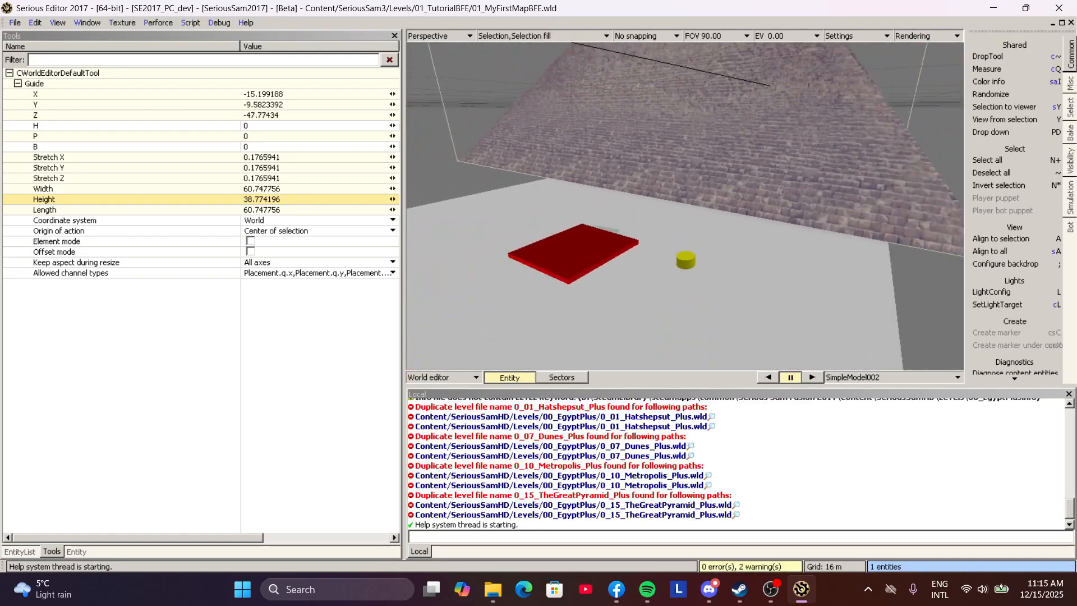
{"action": "scroll", "coordinate": [685, 206], "scroll_direction": "down", "scroll_amount": 4}
{"action": "scroll", "coordinate": [685, 206], "scroll_direction": "up", "scroll_amount": 6}
{"action": "right_click_drag", "start_coordinate": [685, 205], "coordinate": [685, 184]}
{"action": "scroll", "coordinate": [685, 205], "scroll_direction": "down", "scroll_amount": 9}
{"action": "scroll", "coordinate": [685, 206], "scroll_direction": "up", "scroll_amount": 3}
{"action": "scroll", "coordinate": [685, 205], "scroll_direction": "down", "scroll_amount": 7}
{"action": "scroll", "coordinate": [685, 206], "scroll_direction": "up", "scroll_amount": 4}
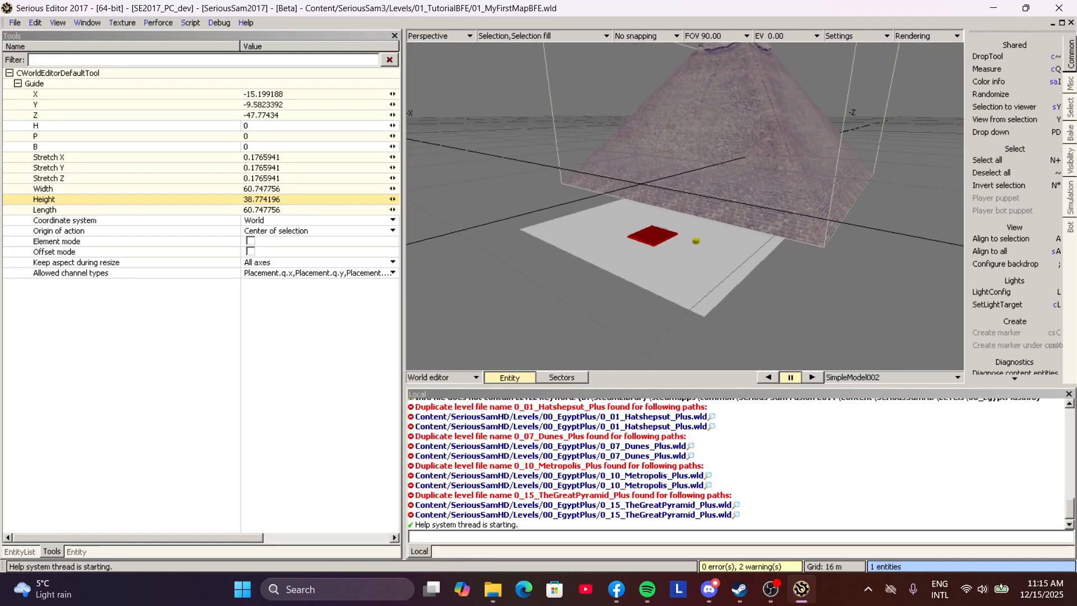
Deselect the pyramid and start a test simulation of the level
{"action": "scroll", "coordinate": [685, 206], "scroll_direction": "up", "scroll_amount": 5}
{"action": "left_click", "coordinate": [616, 207]}
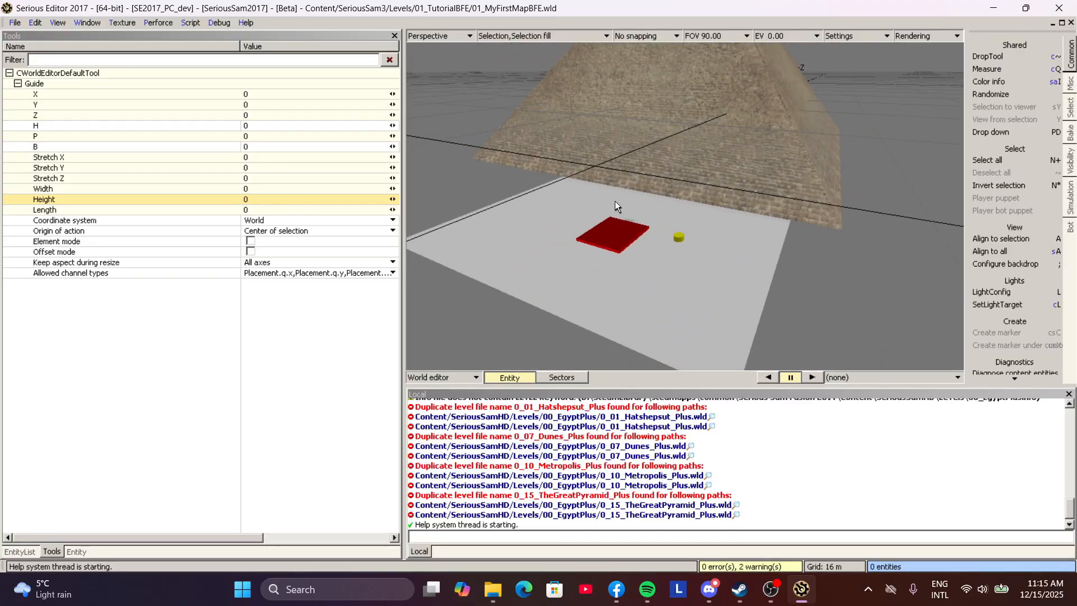
{"action": "scroll", "coordinate": [615, 206], "scroll_direction": "up", "scroll_amount": 4}
{"action": "scroll", "coordinate": [616, 206], "scroll_direction": "down", "scroll_amount": 2}
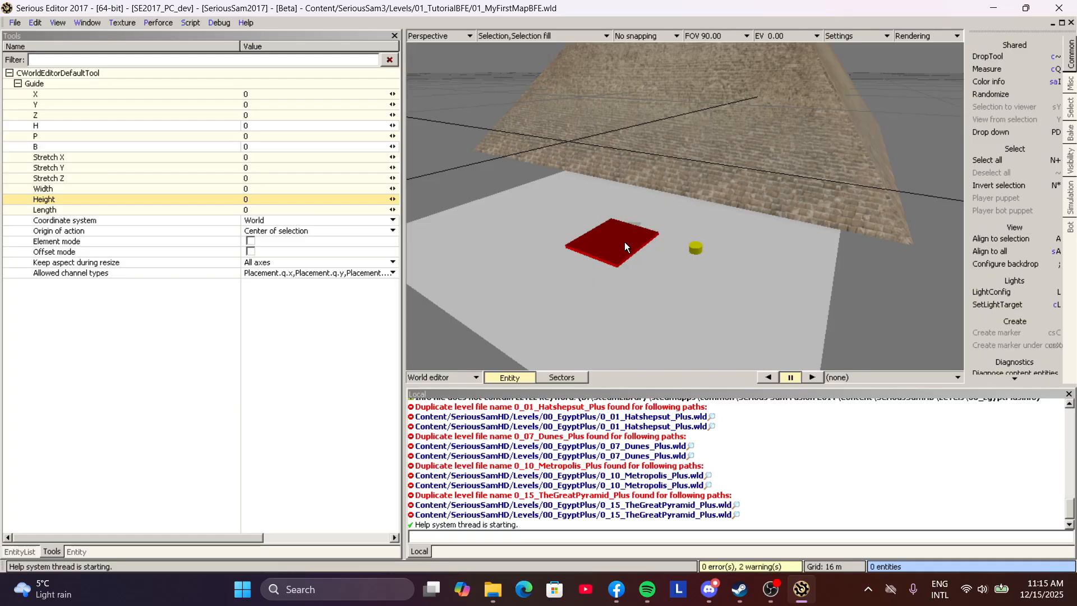
{"action": "scroll", "coordinate": [625, 241], "scroll_direction": "up", "scroll_amount": 5}
{"action": "middle_click_drag", "start_coordinate": [625, 241], "coordinate": [625, 242]}
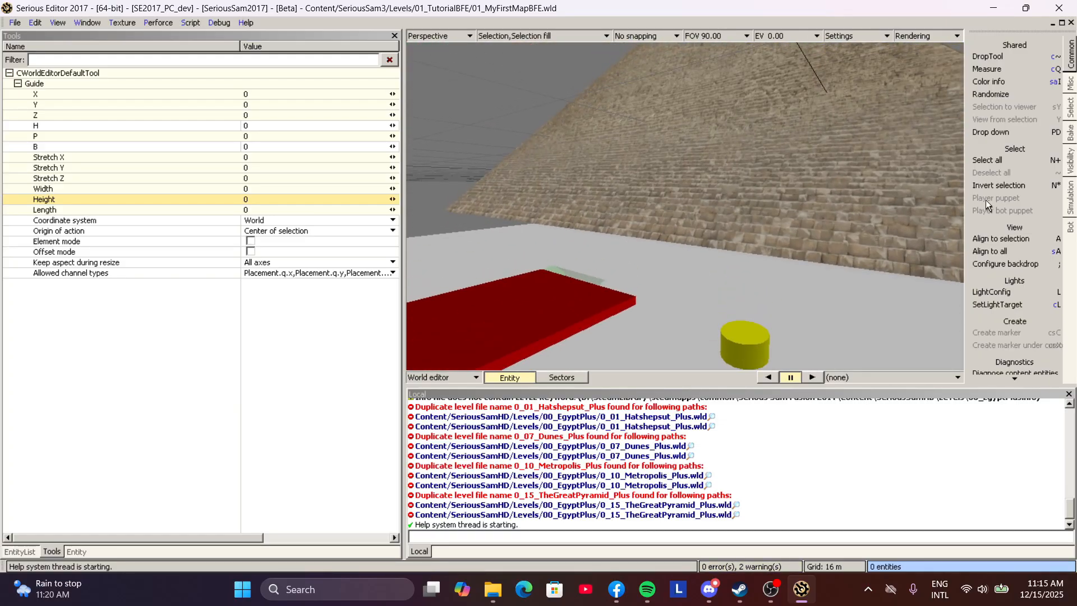
{"action": "left_click", "coordinate": [1071, 197]}
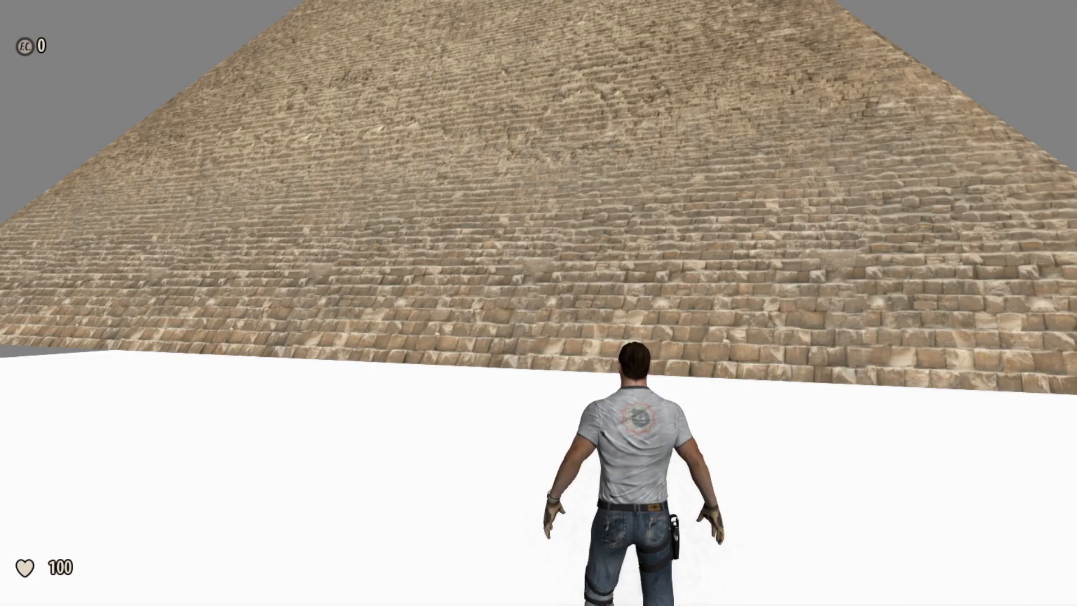
Set the in-game CPU speed, GPU speed and GPU memory performance to Ultra and apply the change
{"action": "key", "text": "Escape"}
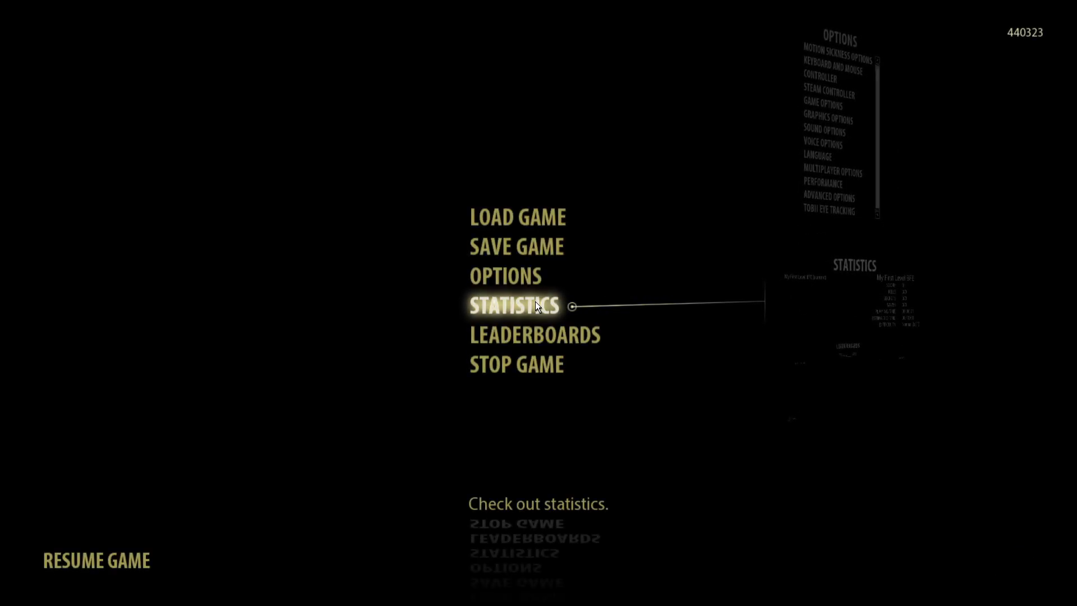
{"action": "left_click", "coordinate": [536, 278]}
{"action": "left_click", "coordinate": [482, 354]}
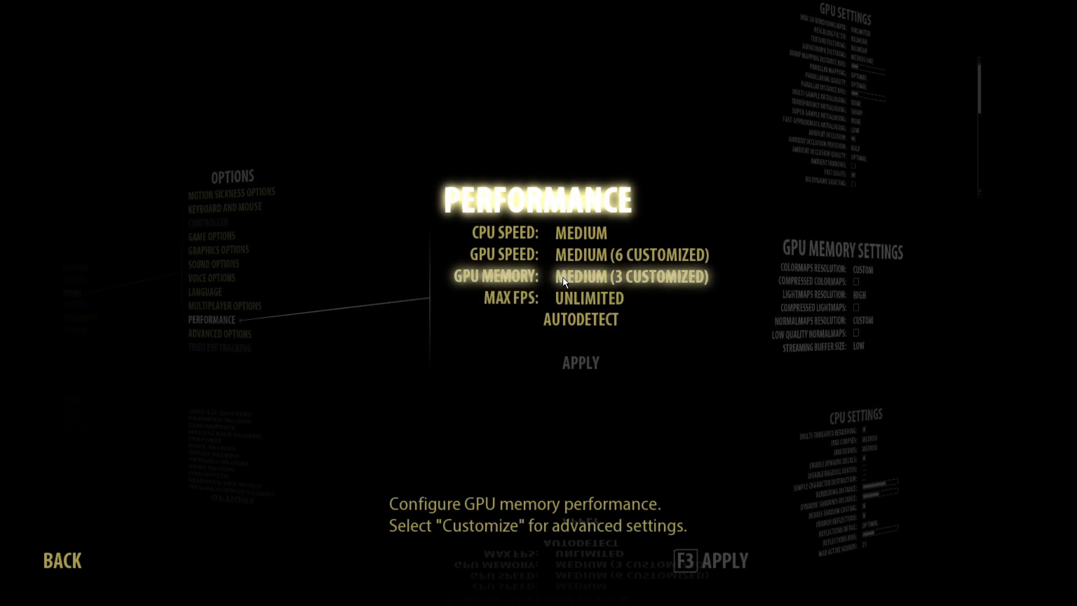
{"action": "left_click", "coordinate": [595, 271]}
{"action": "left_click", "coordinate": [599, 385]}
{"action": "left_click", "coordinate": [589, 255]}
{"action": "left_click", "coordinate": [575, 363]}
{"action": "left_click", "coordinate": [579, 235]}
{"action": "left_click", "coordinate": [569, 340]}
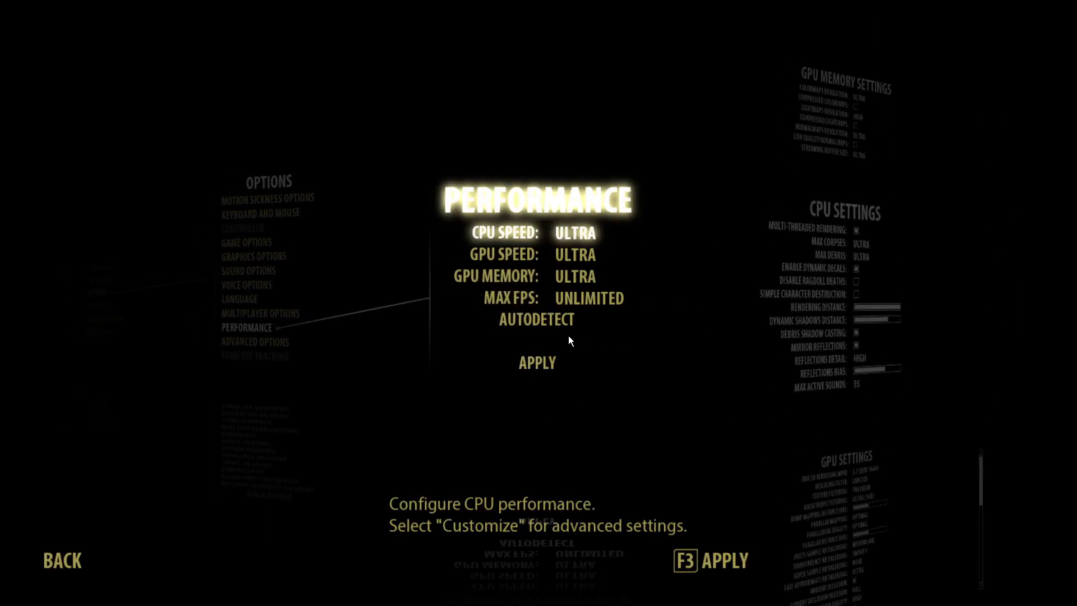
{"action": "left_click", "coordinate": [542, 362]}
{"action": "key", "text": "Escape"}
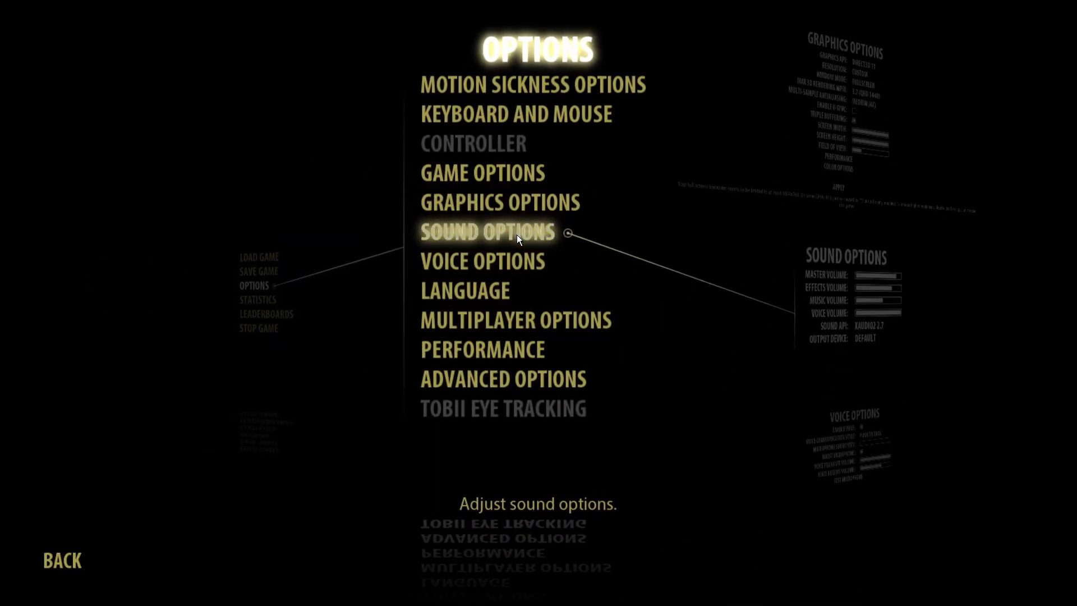
Disable triple buffering in the in-game graphics options, apply it and resume the simulation
{"action": "left_click", "coordinate": [518, 205]}
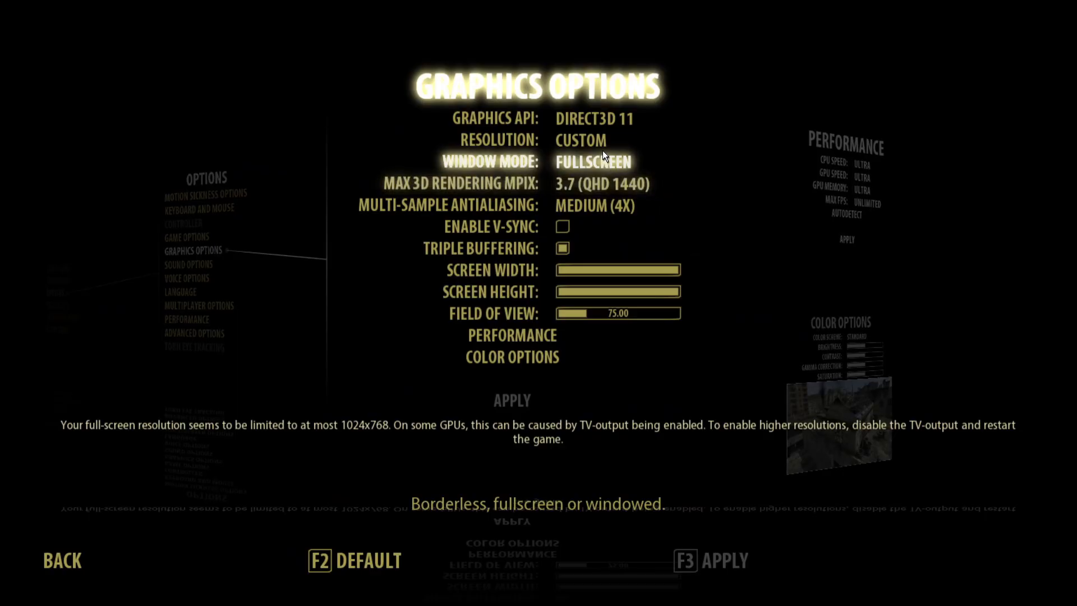
{"action": "left_click", "coordinate": [559, 248]}
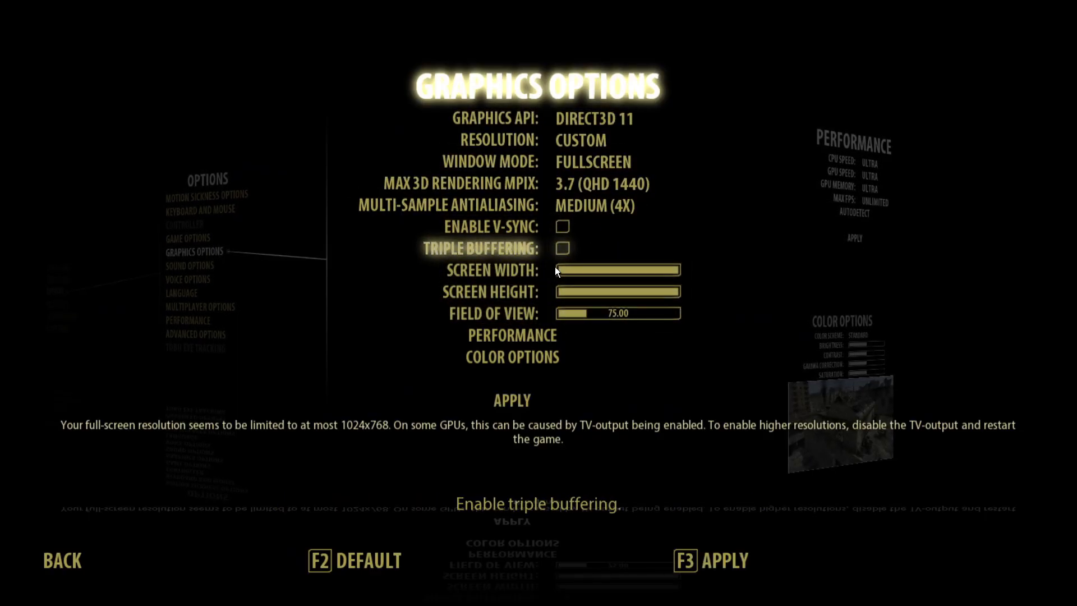
{"action": "left_click", "coordinate": [513, 399]}
{"action": "left_click", "coordinate": [443, 338]}
{"action": "key", "text": "Escape"}
{"action": "key", "text": "Escape"}
{"action": "key", "text": "Escape"}
Walk the character around the white floor in front of the pyramid to inspect it, and end the simulation
{"action": "key", "text": "w"}
{"action": "key", "text": "w"}
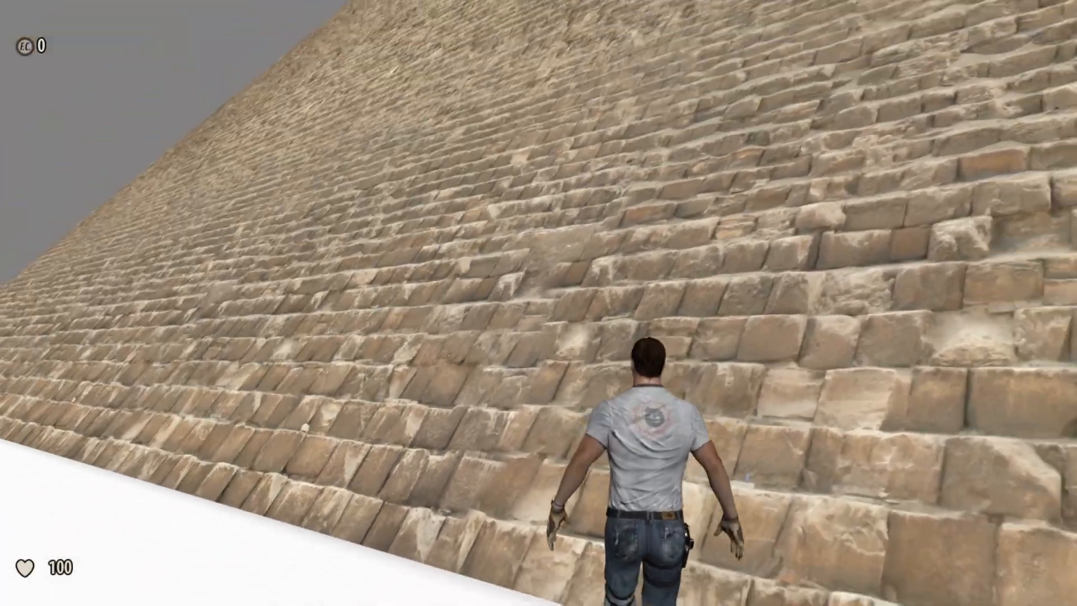
{"action": "key", "text": "w"}
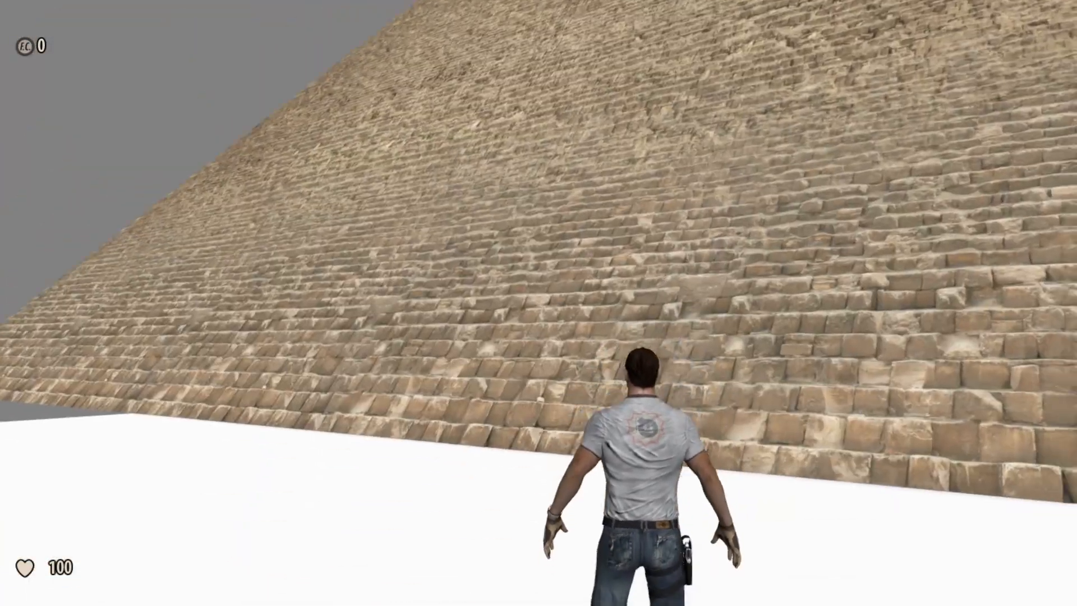
{"action": "key", "text": "w"}
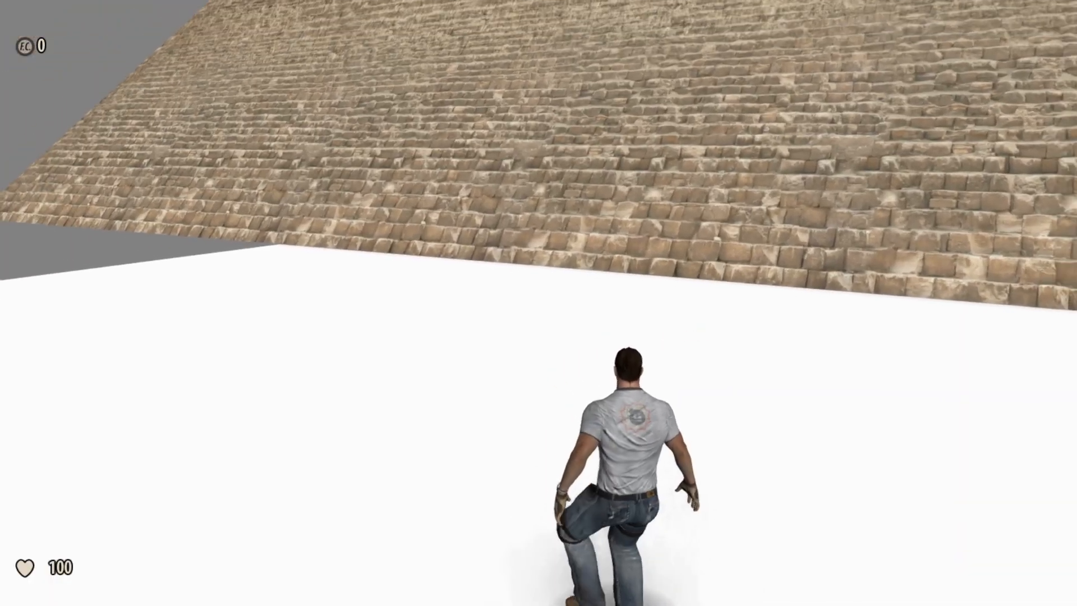
{"action": "key", "text": "w"}
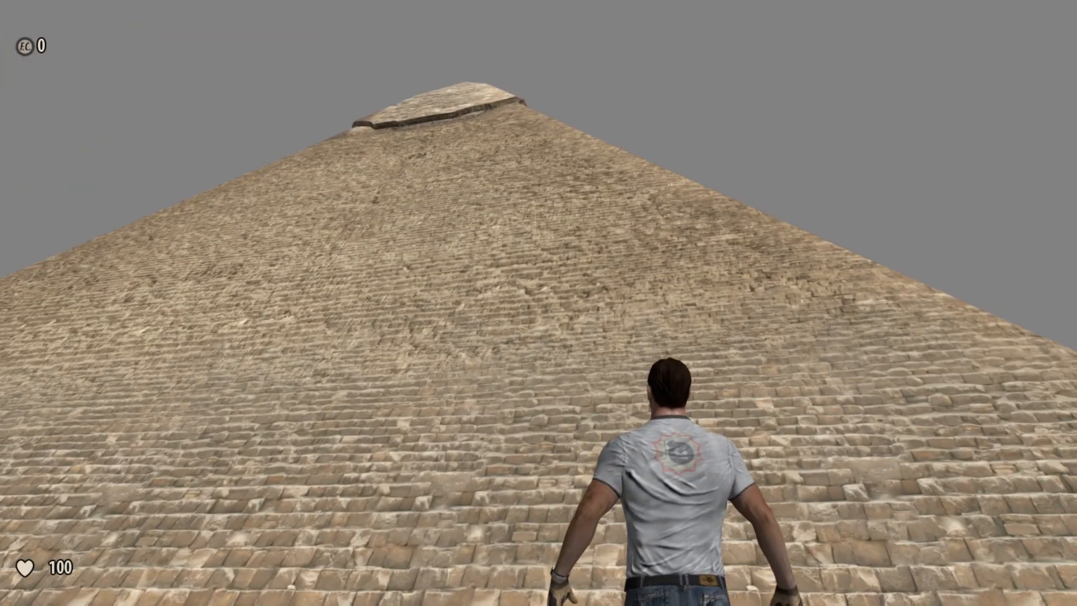
{"action": "key", "text": "Escape"}
Add a Simulation start params entry to the Simulations list of the default simulation configuration
{"action": "mouse_move", "coordinate": [540, 302]}
{"action": "right_mouse_down"}
{"action": "mouse_move", "coordinate": [541, 336]}
{"action": "mouse_move", "coordinate": [550, 301]}
{"action": "right_mouse_up"}
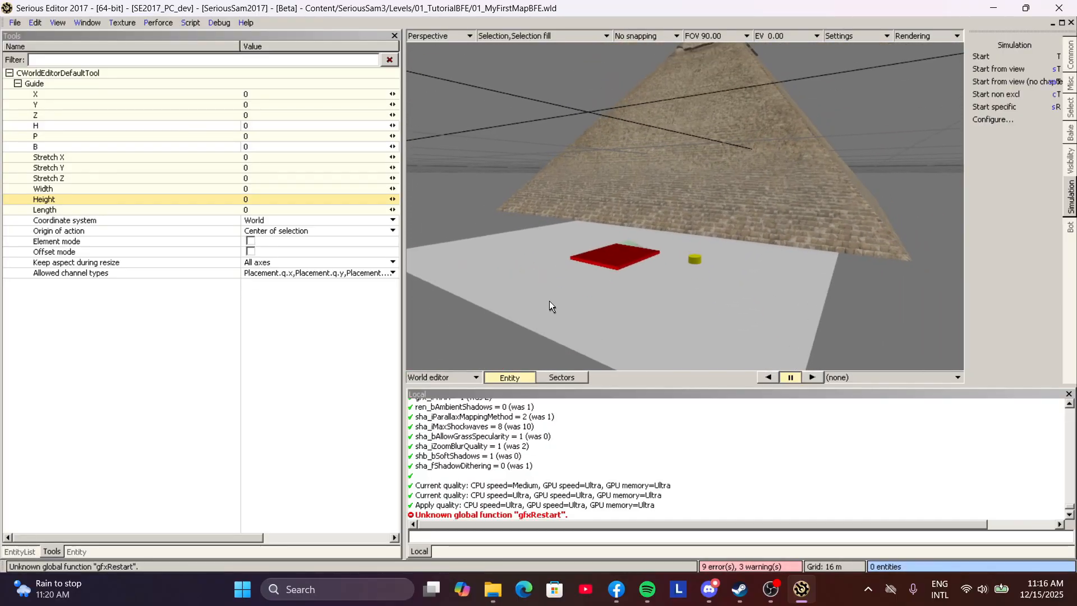
{"action": "right_click_drag", "start_coordinate": [633, 237], "coordinate": [740, 190]}
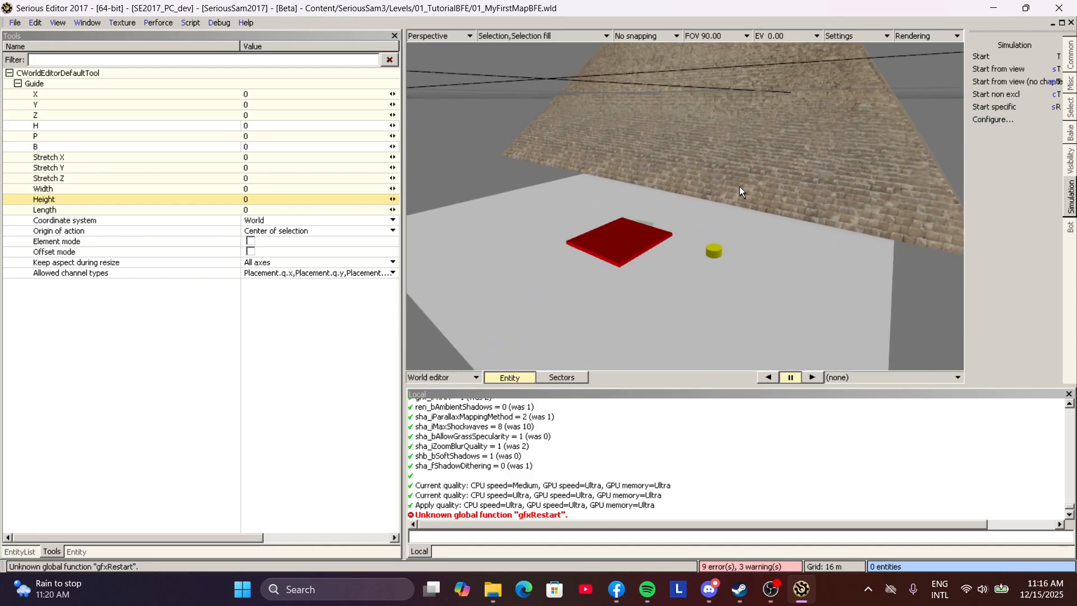
{"action": "left_click", "coordinate": [989, 121]}
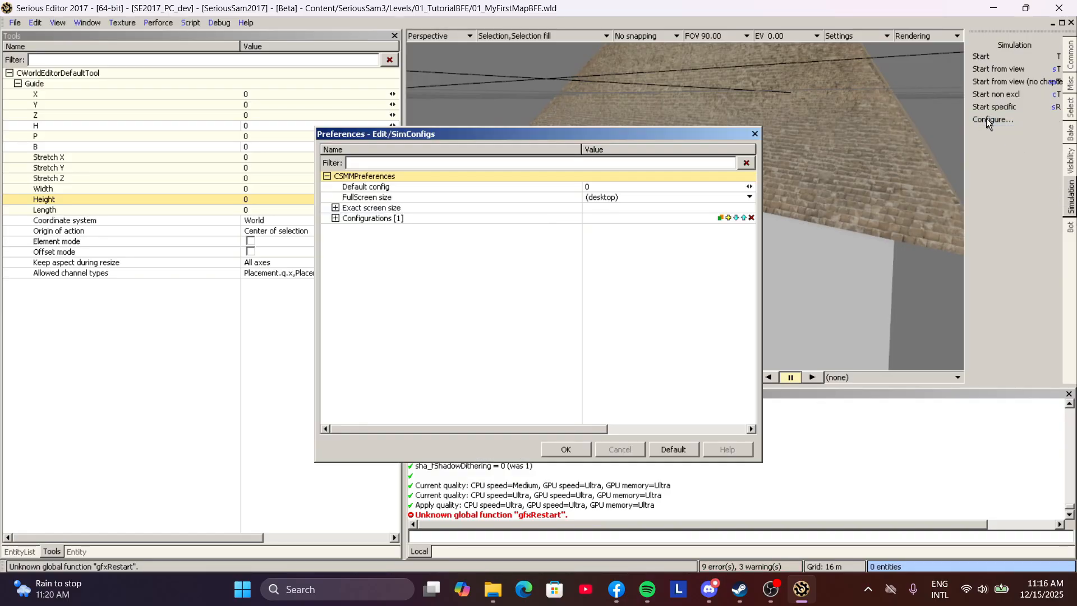
{"action": "left_click", "coordinate": [336, 219]}
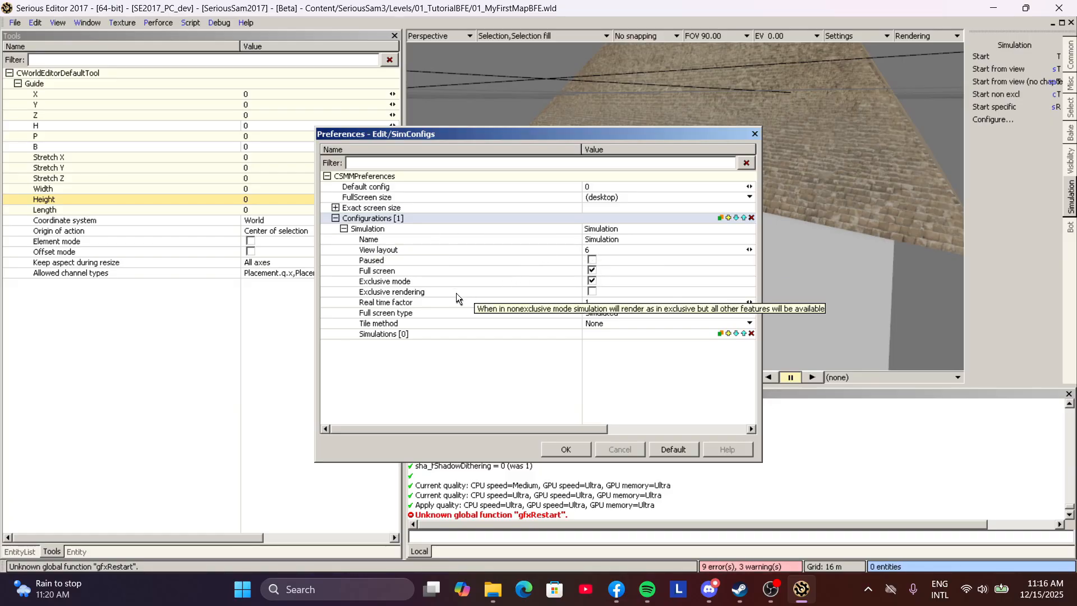
{"action": "left_click", "coordinate": [396, 335]}
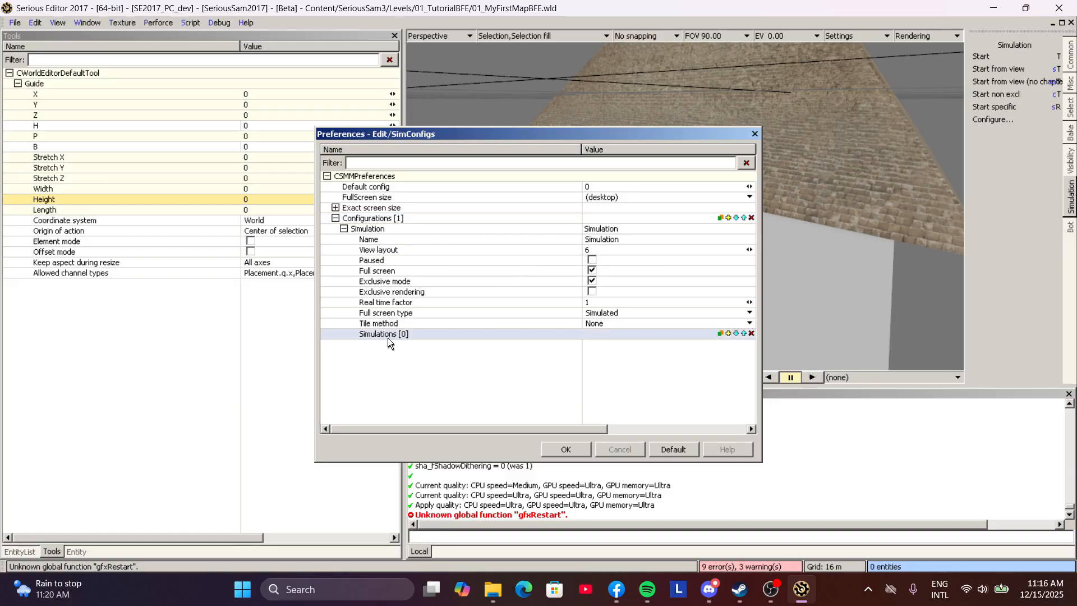
{"action": "left_click", "coordinate": [728, 334]}
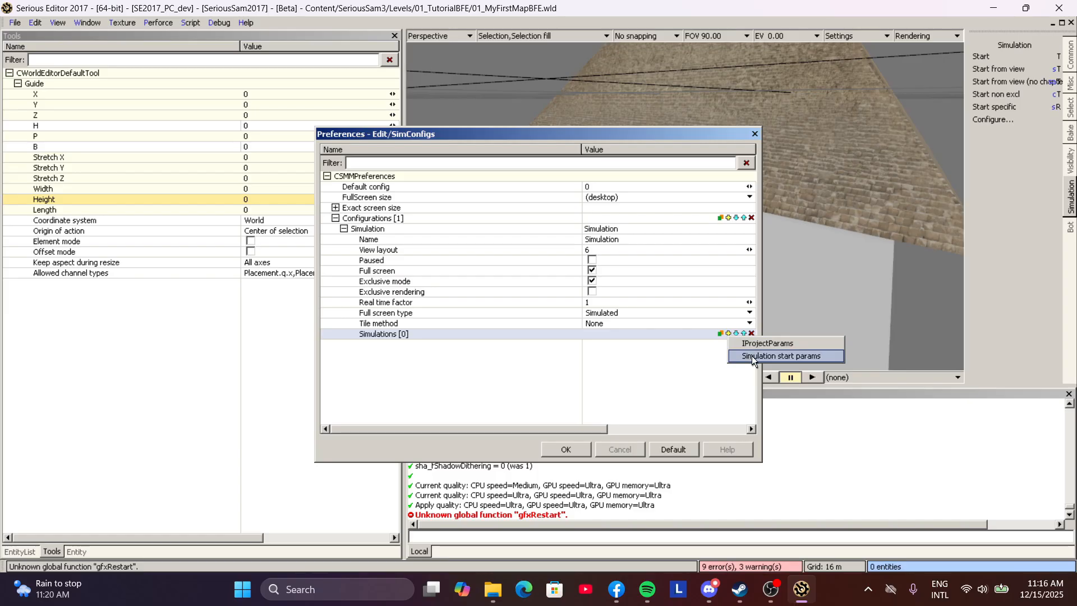
{"action": "left_click", "coordinate": [752, 356]}
{"action": "left_click", "coordinate": [352, 333]}
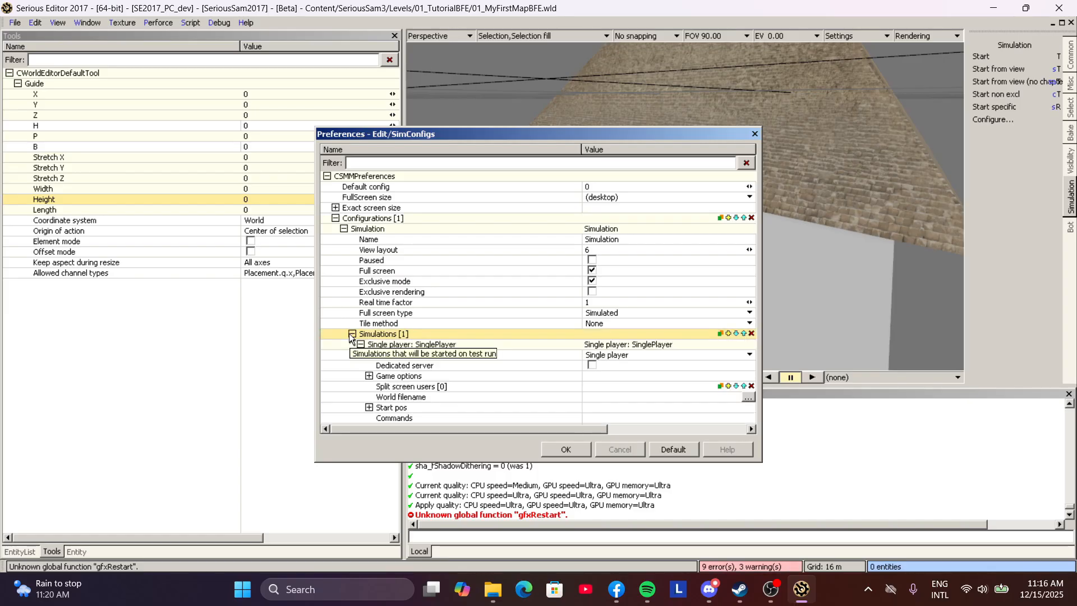
Set the Base Difficulty in the new simulation entry's game options to Serious
{"action": "left_click", "coordinate": [405, 377]}
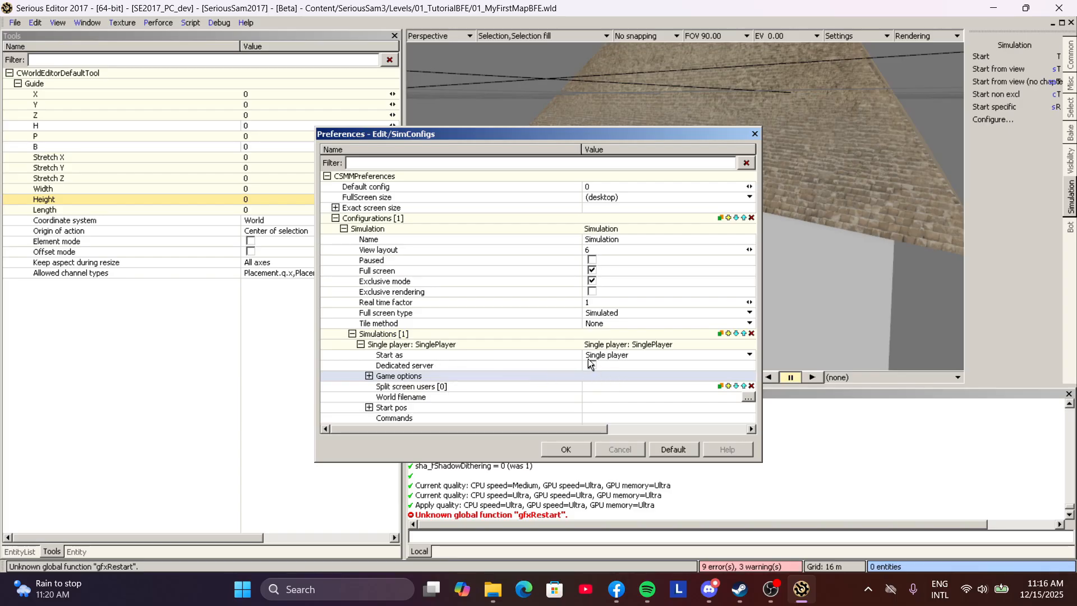
{"action": "double_click", "coordinate": [454, 375]}
{"action": "scroll", "coordinate": [537, 336], "scroll_direction": "down", "scroll_amount": 2}
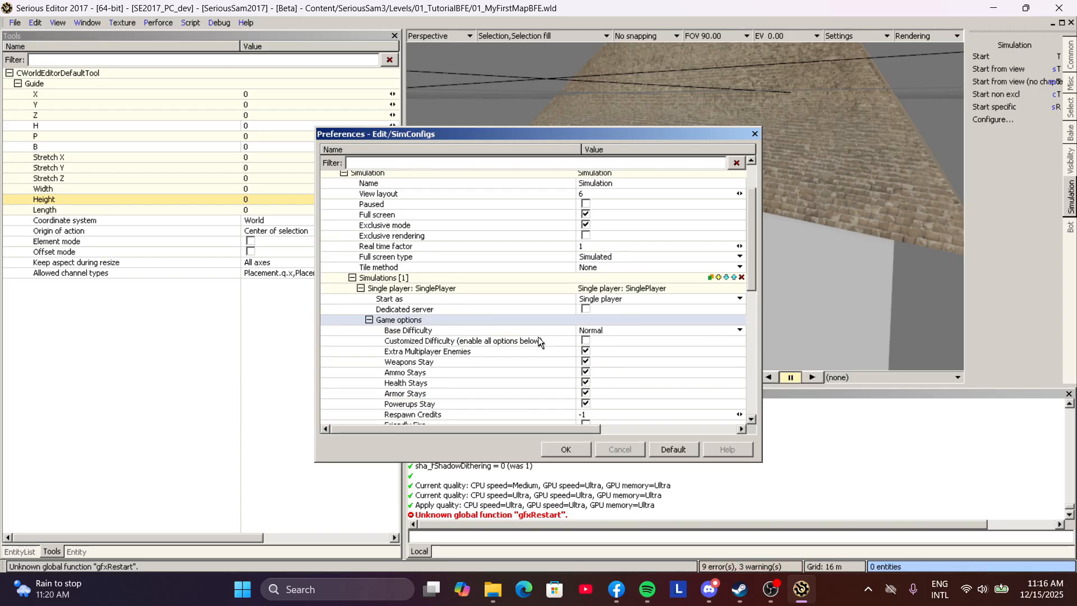
{"action": "left_click", "coordinate": [603, 330]}
{"action": "left_click", "coordinate": [614, 409]}
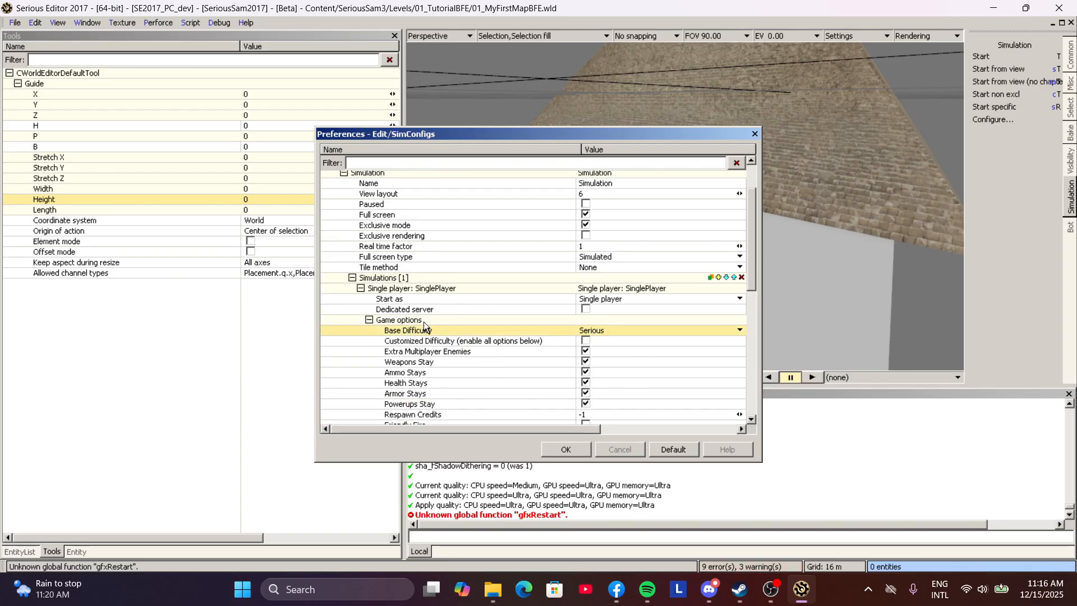
Set the simulation entry to start as Server and accept the simulation preferences
{"action": "scroll", "coordinate": [483, 339], "scroll_direction": "down", "scroll_amount": 5}
{"action": "scroll", "coordinate": [493, 319], "scroll_direction": "up", "scroll_amount": 1}
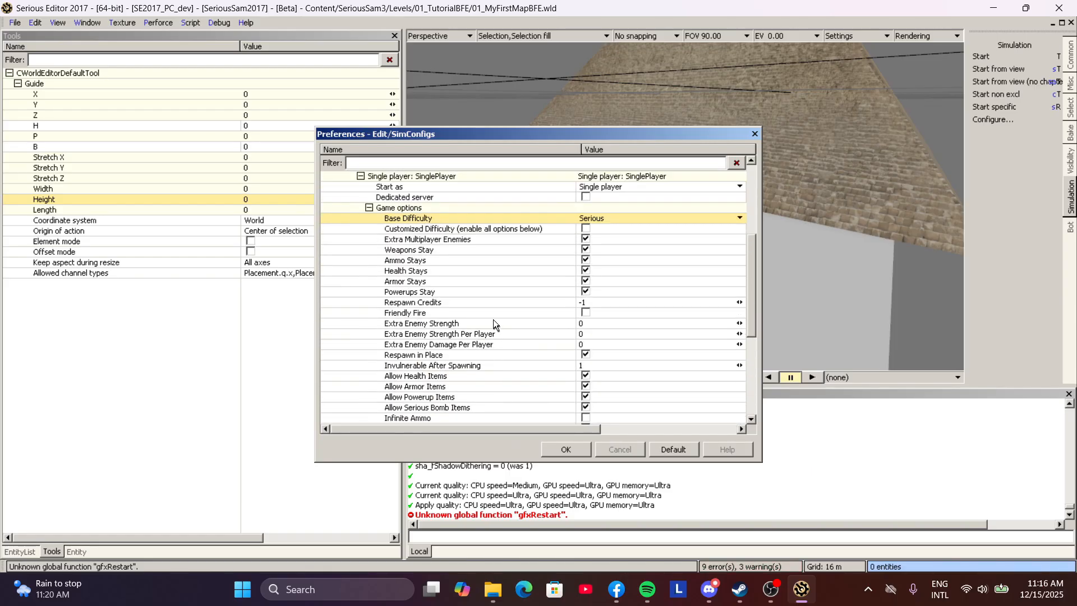
{"action": "scroll", "coordinate": [497, 324], "scroll_direction": "down", "scroll_amount": 6}
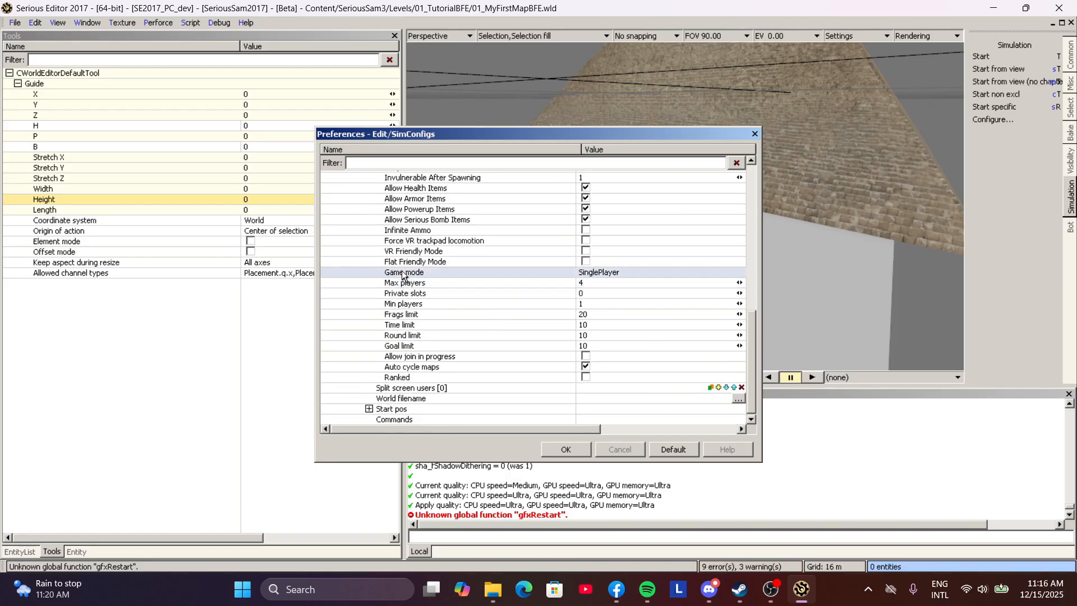
{"action": "scroll", "coordinate": [446, 290], "scroll_direction": "up", "scroll_amount": 7}
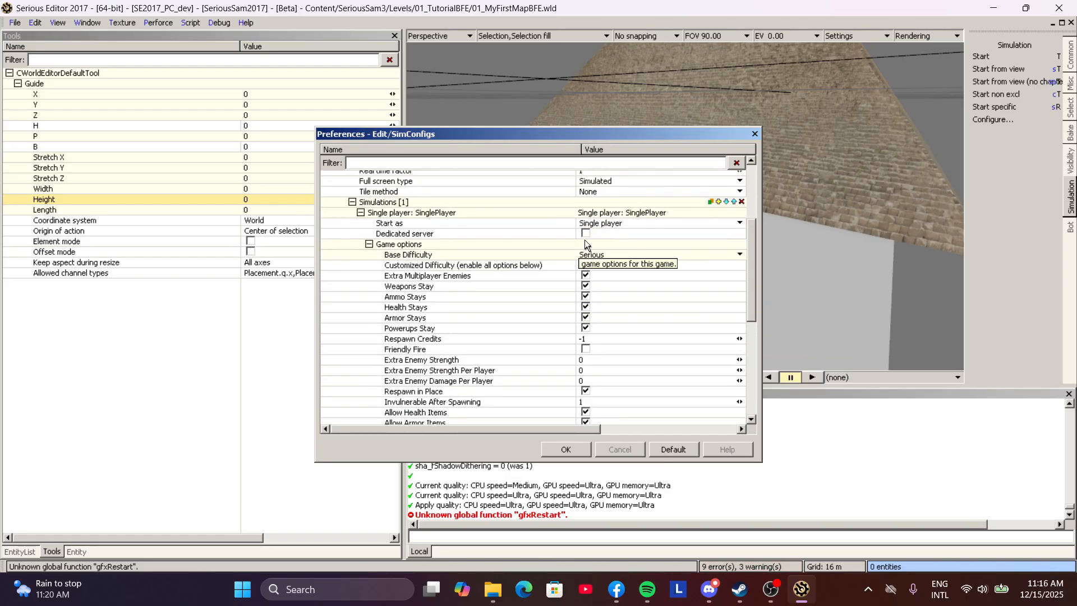
{"action": "left_click", "coordinate": [589, 223]}
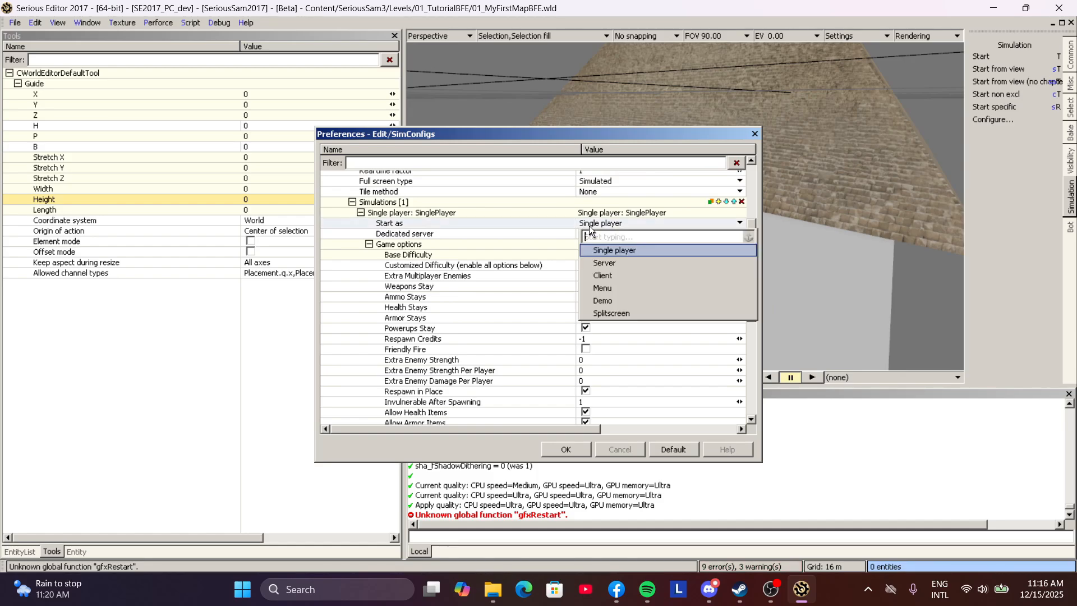
{"action": "left_click", "coordinate": [620, 265]}
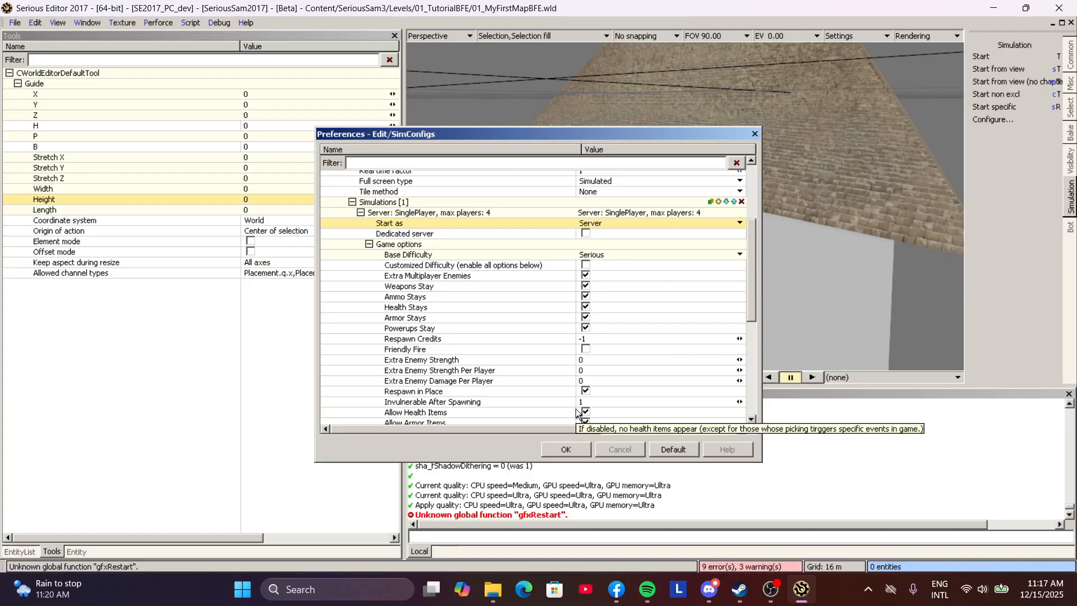
{"action": "left_click", "coordinate": [568, 451]}
Test-run the level as a server, walk toward the pyramid and exit the simulation
{"action": "key", "text": "t"}
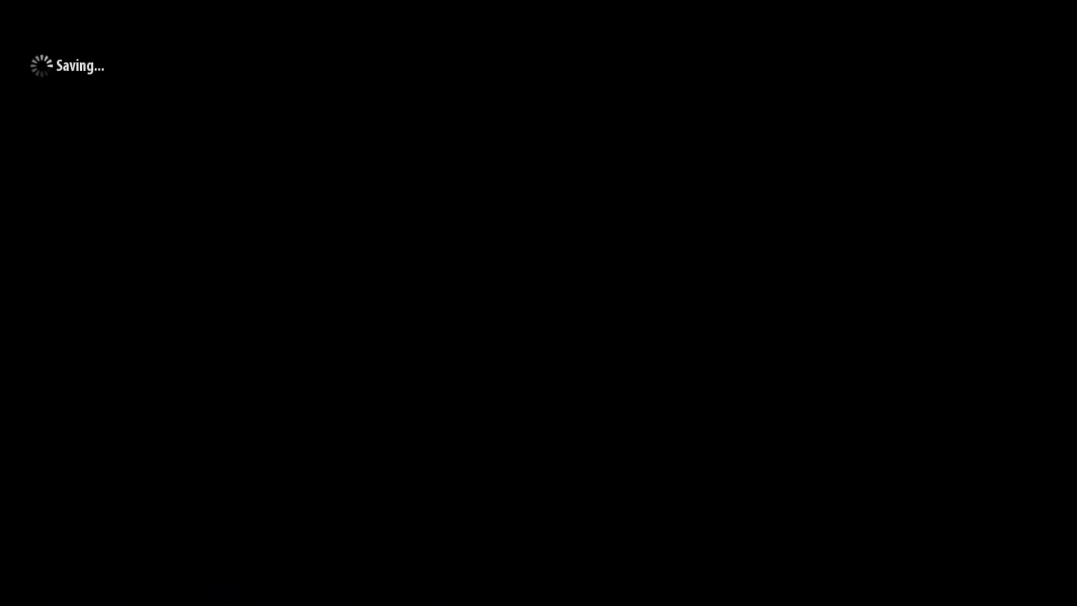
{"action": "left_click", "coordinate": [490, 405]}
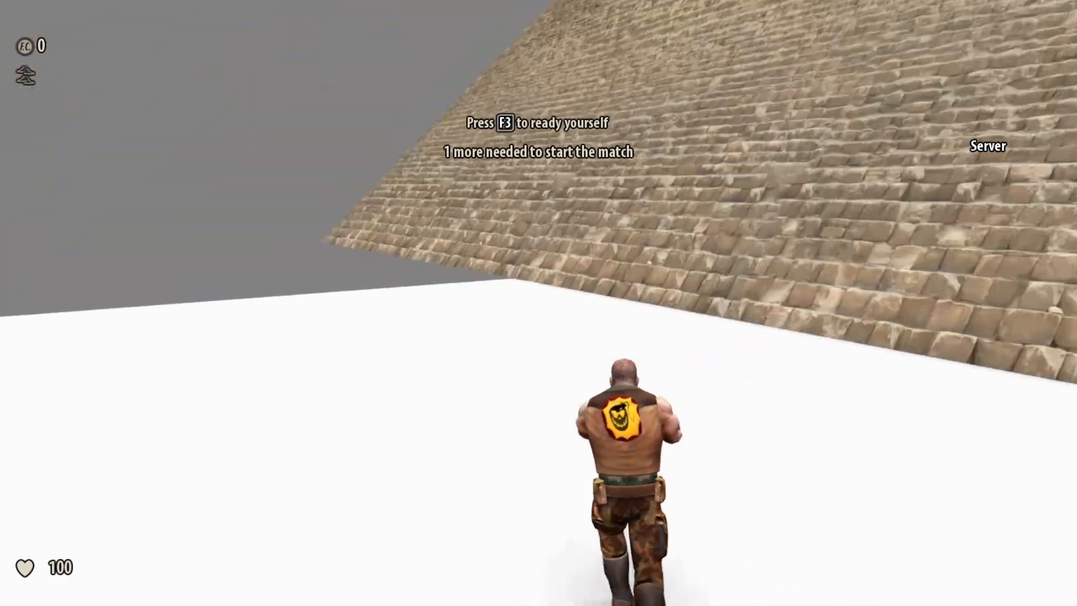
{"action": "key", "text": "w"}
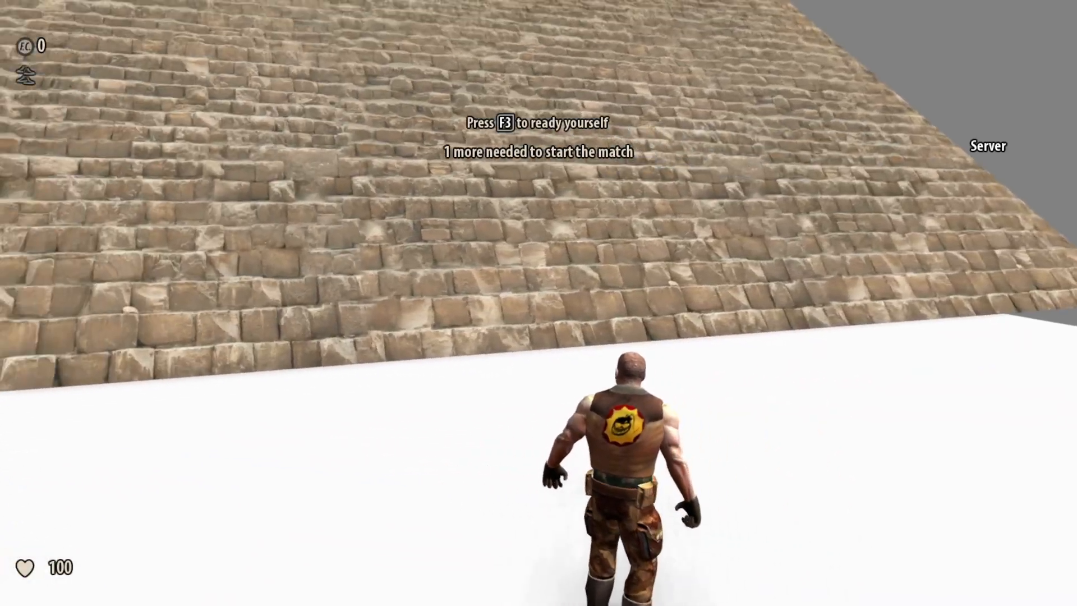
{"action": "key", "text": "Escape"}
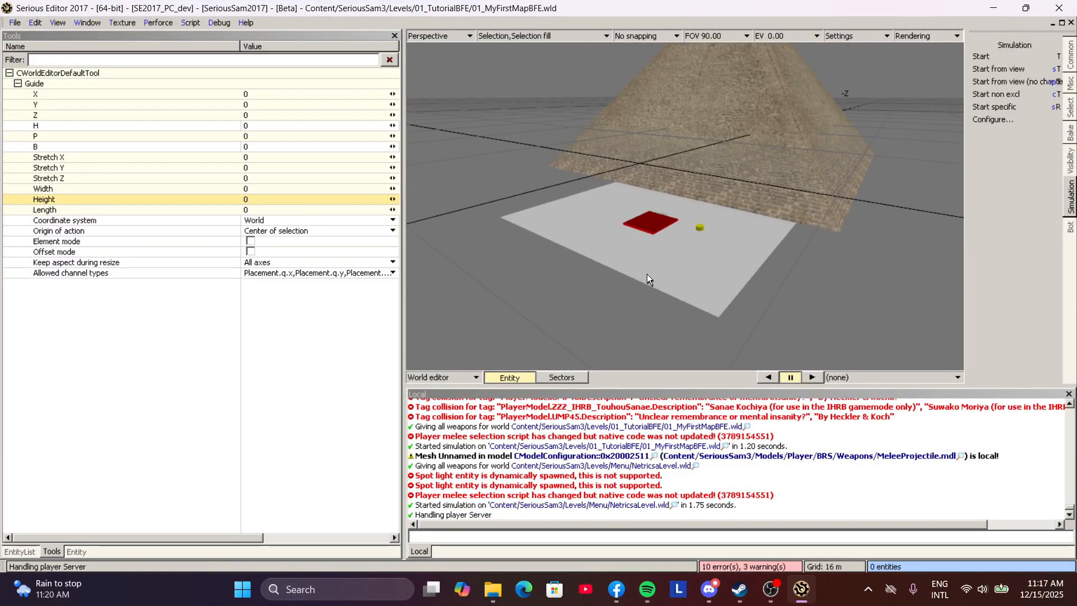
Find and select the World info entity and show its properties
{"action": "mouse_move", "coordinate": [647, 274]}
{"action": "middle_mouse_down"}
{"action": "mouse_move", "coordinate": [586, 331]}
{"action": "mouse_move", "coordinate": [645, 275]}
{"action": "middle_mouse_up"}
{"action": "middle_click_drag", "start_coordinate": [645, 236], "coordinate": [670, 234]}
{"action": "mouse_move", "coordinate": [647, 275]}
{"action": "middle_mouse_down"}
{"action": "mouse_move", "coordinate": [629, 288]}
{"action": "mouse_move", "coordinate": [647, 274]}
{"action": "middle_mouse_up"}
{"action": "key", "text": "ctrl+f"}
{"action": "type", "text": "World info"}
{"action": "left_click", "coordinate": [572, 342]}
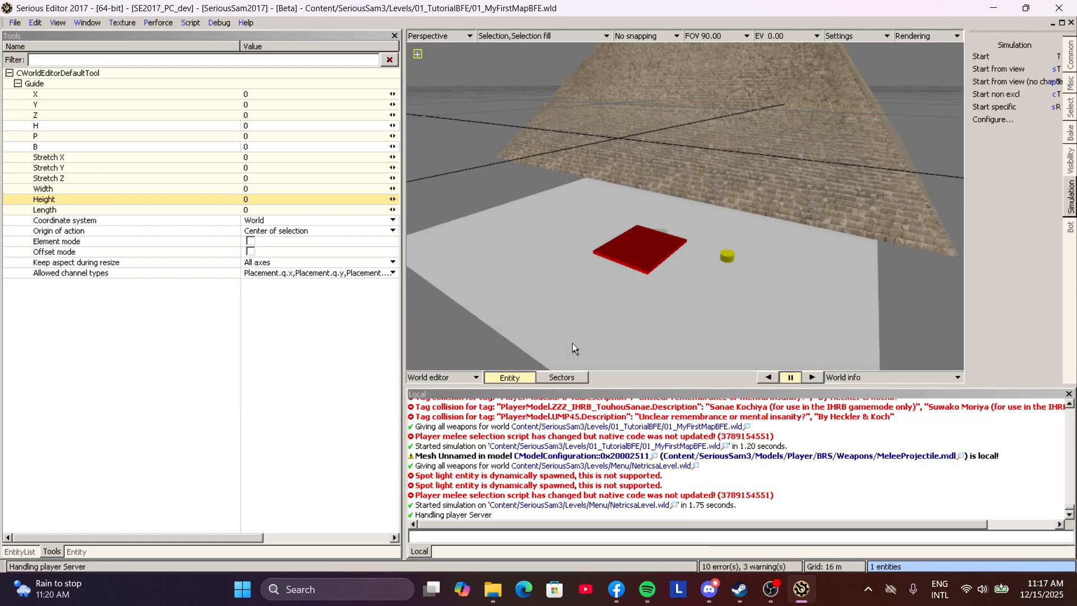
{"action": "left_click", "coordinate": [75, 550]}
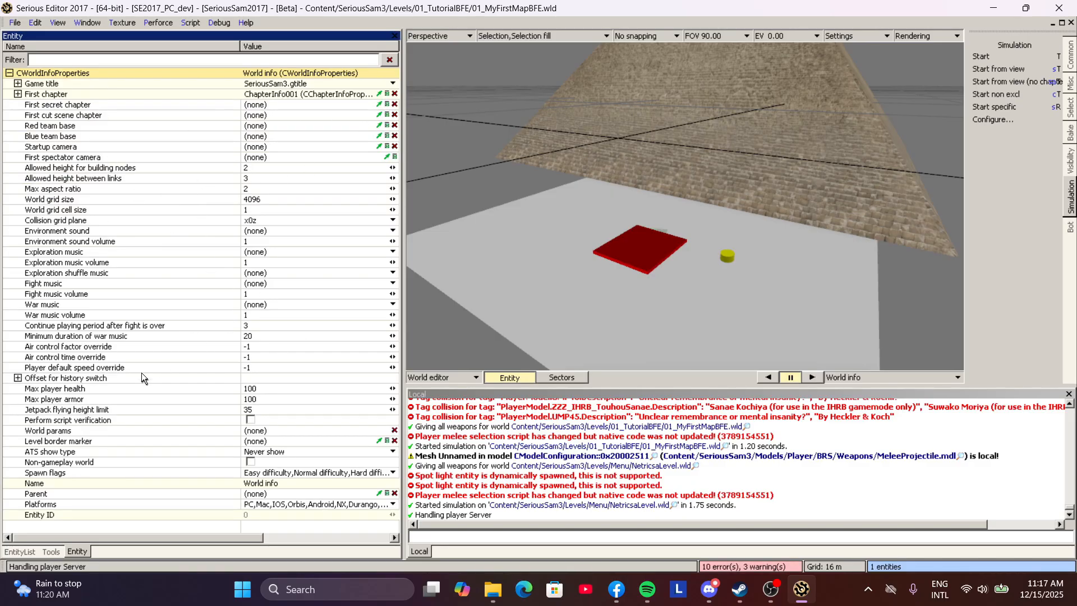
Inspect the whole level layout around the pyramid, floor and red platform from several angles and distances
{"action": "middle_click_drag", "start_coordinate": [685, 206], "coordinate": [706, 225]}
{"action": "scroll", "coordinate": [685, 206], "scroll_direction": "down", "scroll_amount": 5}
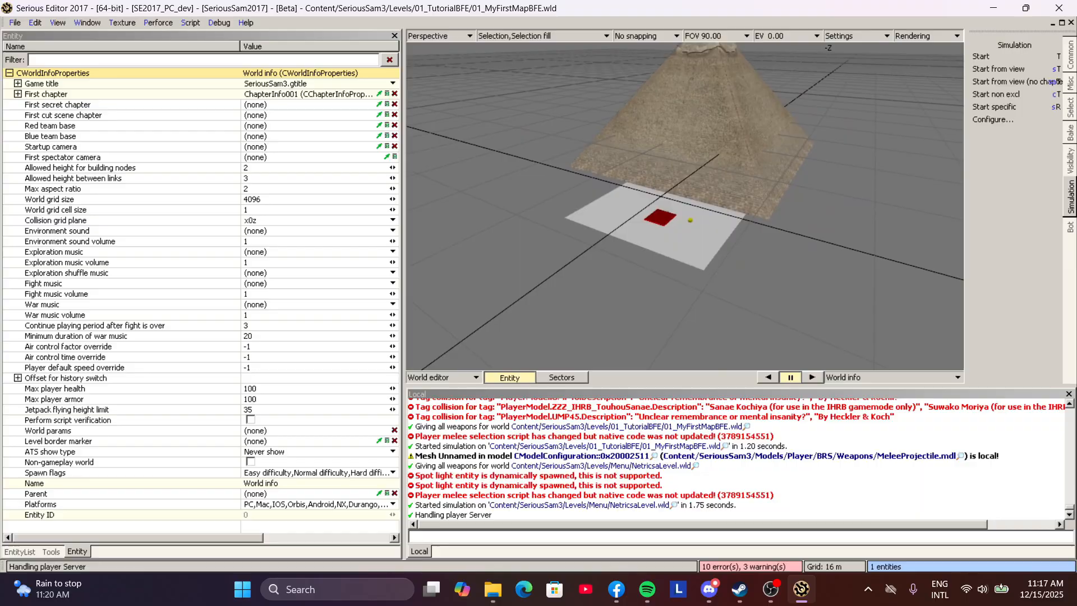
{"action": "scroll", "coordinate": [684, 206], "scroll_direction": "up", "scroll_amount": 8}
{"action": "mouse_move", "coordinate": [685, 206]}
{"action": "middle_mouse_down"}
{"action": "mouse_move", "coordinate": [584, 203]}
{"action": "mouse_move", "coordinate": [561, 258]}
{"action": "mouse_move", "coordinate": [561, 185]}
{"action": "mouse_move", "coordinate": [785, 211]}
{"action": "mouse_move", "coordinate": [723, 213]}
{"action": "mouse_move", "coordinate": [757, 217]}
{"action": "mouse_move", "coordinate": [718, 205]}
{"action": "mouse_move", "coordinate": [864, 199]}
{"action": "mouse_move", "coordinate": [657, 196]}
{"action": "mouse_move", "coordinate": [620, 238]}
{"action": "mouse_move", "coordinate": [573, 249]}
{"action": "mouse_move", "coordinate": [721, 175]}
{"action": "mouse_move", "coordinate": [729, 224]}
{"action": "mouse_move", "coordinate": [728, 174]}
{"action": "mouse_move", "coordinate": [685, 233]}
{"action": "mouse_move", "coordinate": [684, 177]}
{"action": "mouse_move", "coordinate": [696, 208]}
{"action": "mouse_move", "coordinate": [695, 184]}
{"action": "mouse_move", "coordinate": [685, 242]}
{"action": "mouse_move", "coordinate": [684, 185]}
{"action": "mouse_move", "coordinate": [684, 224]}
{"action": "mouse_move", "coordinate": [679, 203]}
{"action": "middle_mouse_up"}
{"action": "middle_click_drag", "start_coordinate": [684, 247], "coordinate": [694, 295]}
{"action": "left_click", "coordinate": [641, 251]}
{"action": "middle_click_drag", "start_coordinate": [640, 251], "coordinate": [712, 221]}
{"action": "left_click", "coordinate": [639, 252]}
{"action": "left_click", "coordinate": [727, 171]}
{"action": "left_click", "coordinate": [713, 221]}
{"action": "left_click", "coordinate": [767, 596]}
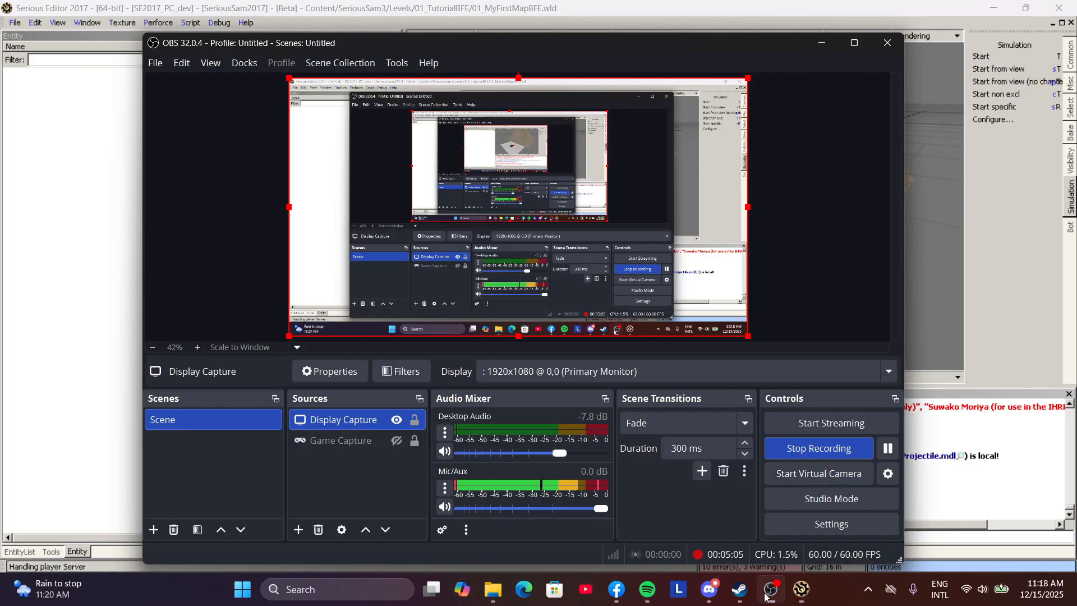